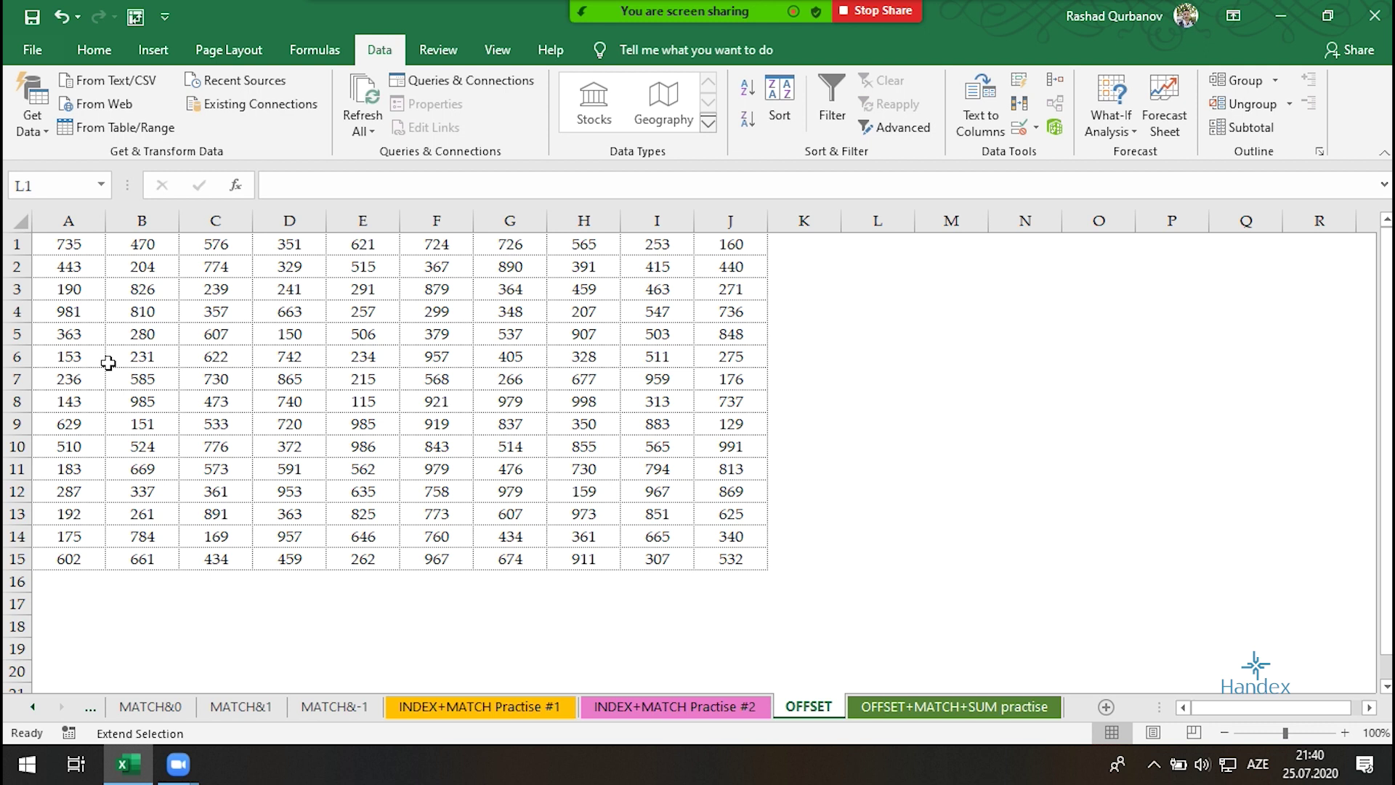
Show that A8 holds 143 by counting rows down from A1
ctrl+scroll(118, 361, up, 1)
ctrl+scroll(119, 358, up, 1)
click(87, 244)
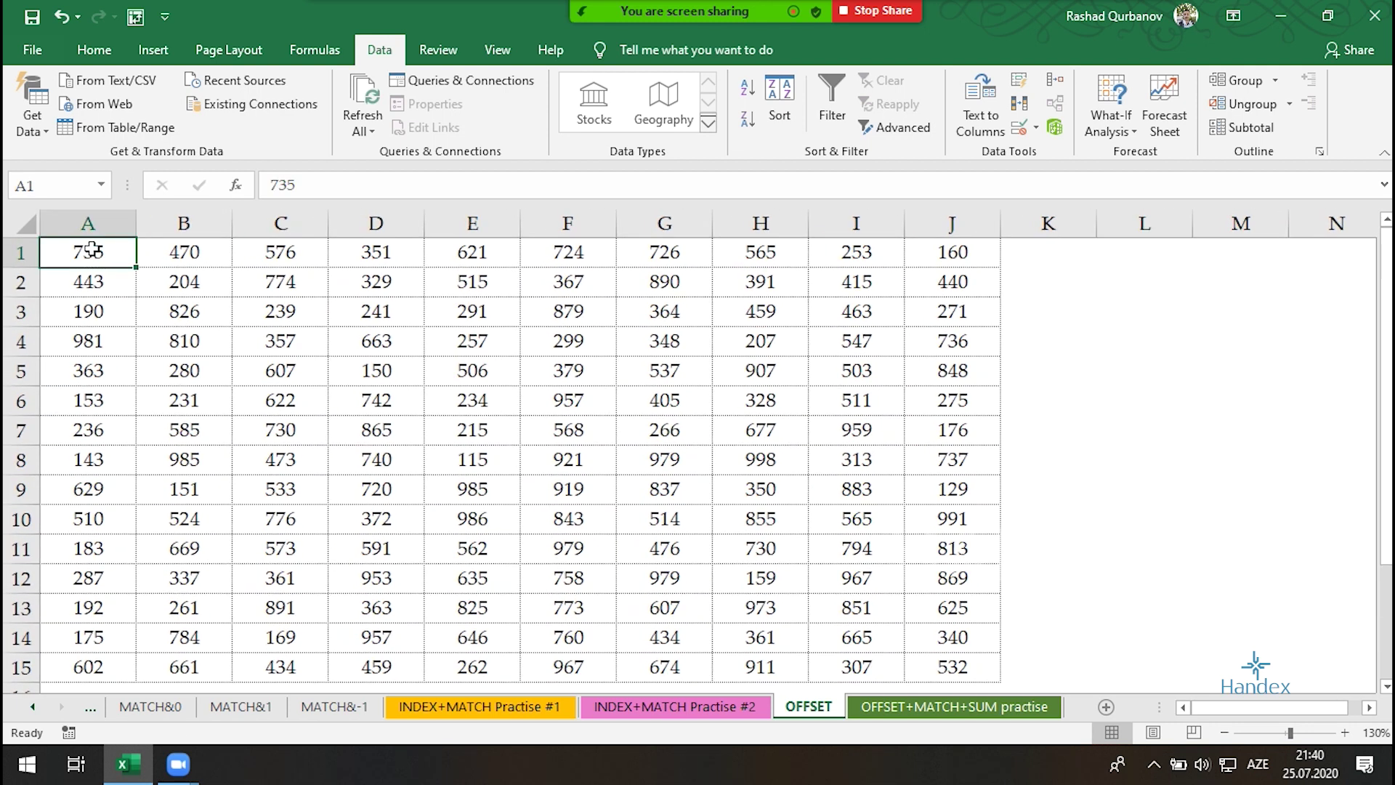
click(88, 449)
click(91, 263)
key(Down)
key(Down)
key(Down)
key(Down)
key(Down)
key(Down)
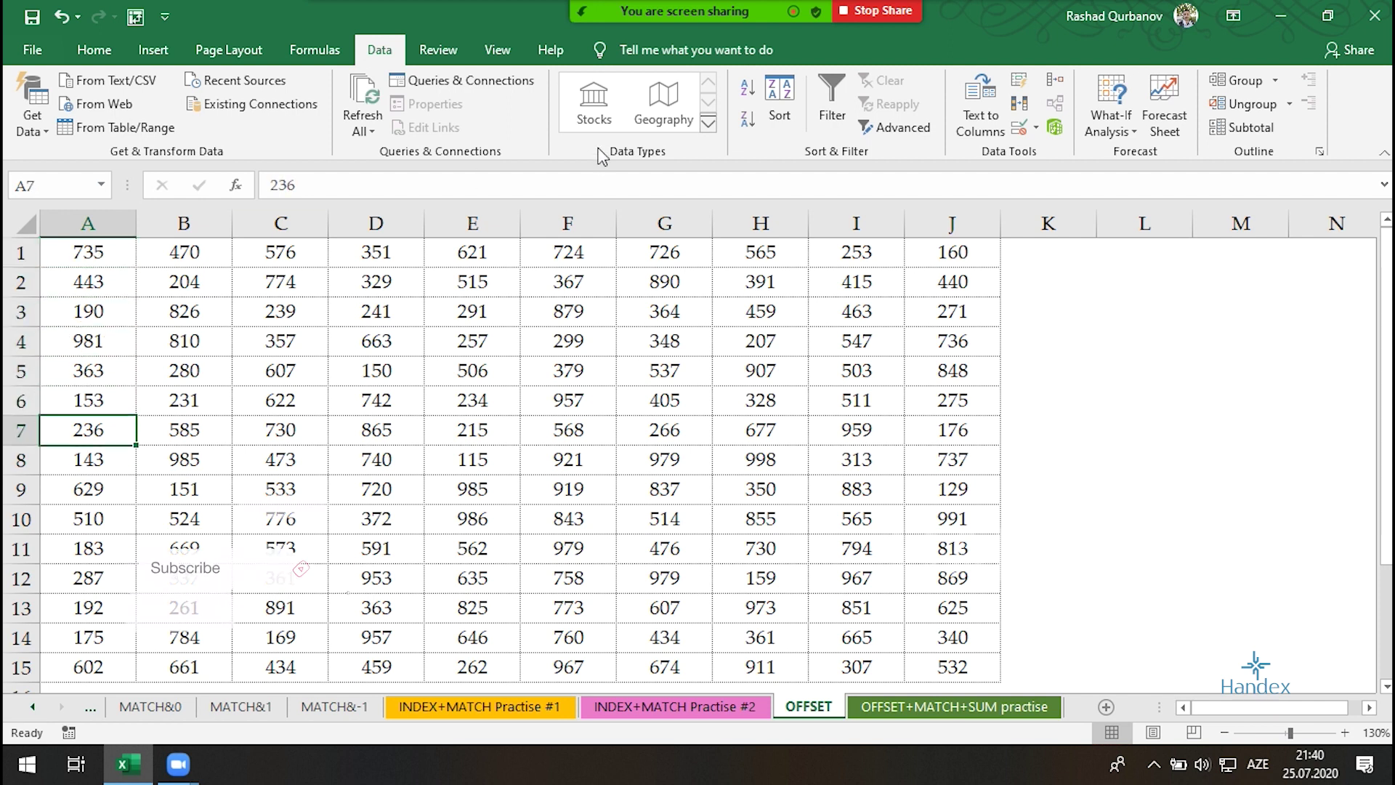
key(Down)
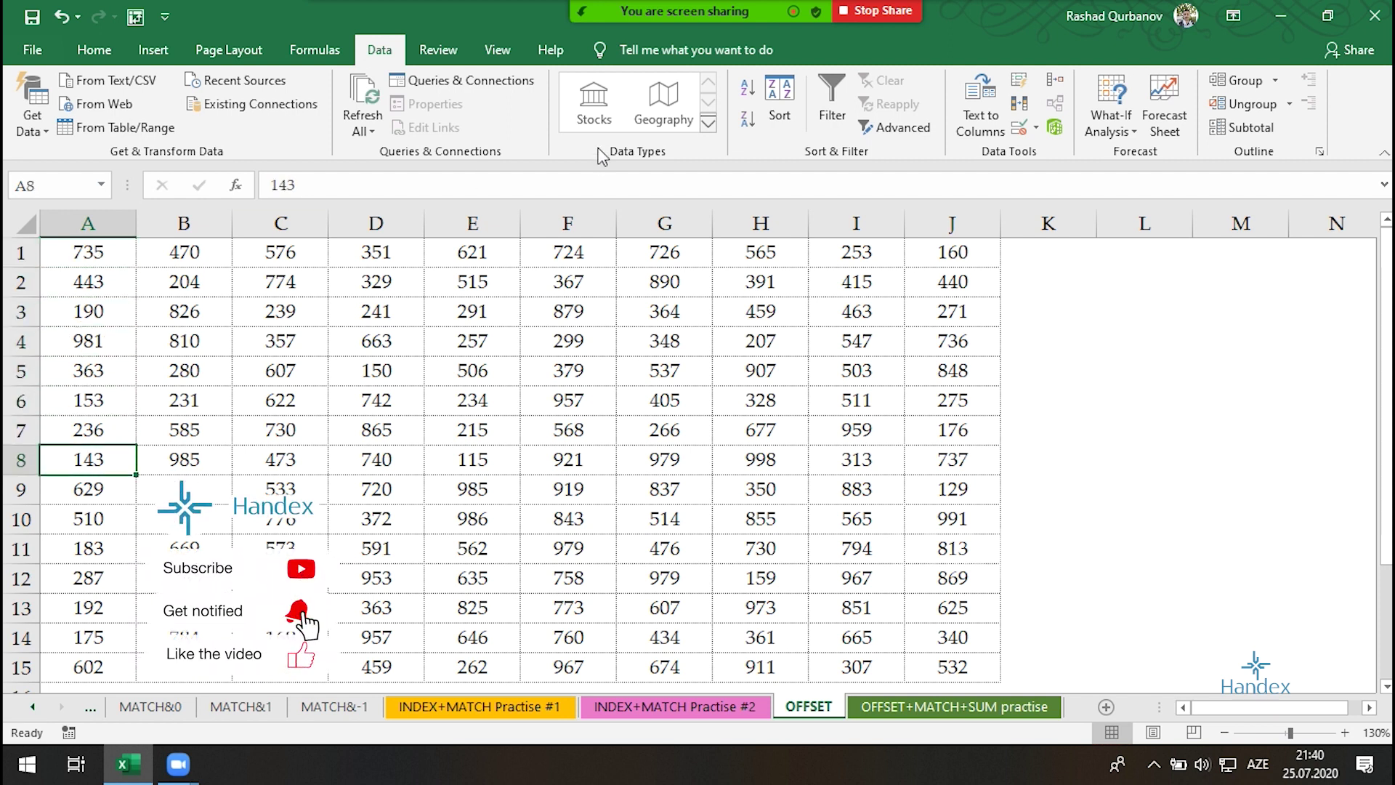
Show that C6 holds 622 by counting columns across and rows down from A1
click(94, 253)
click(284, 399)
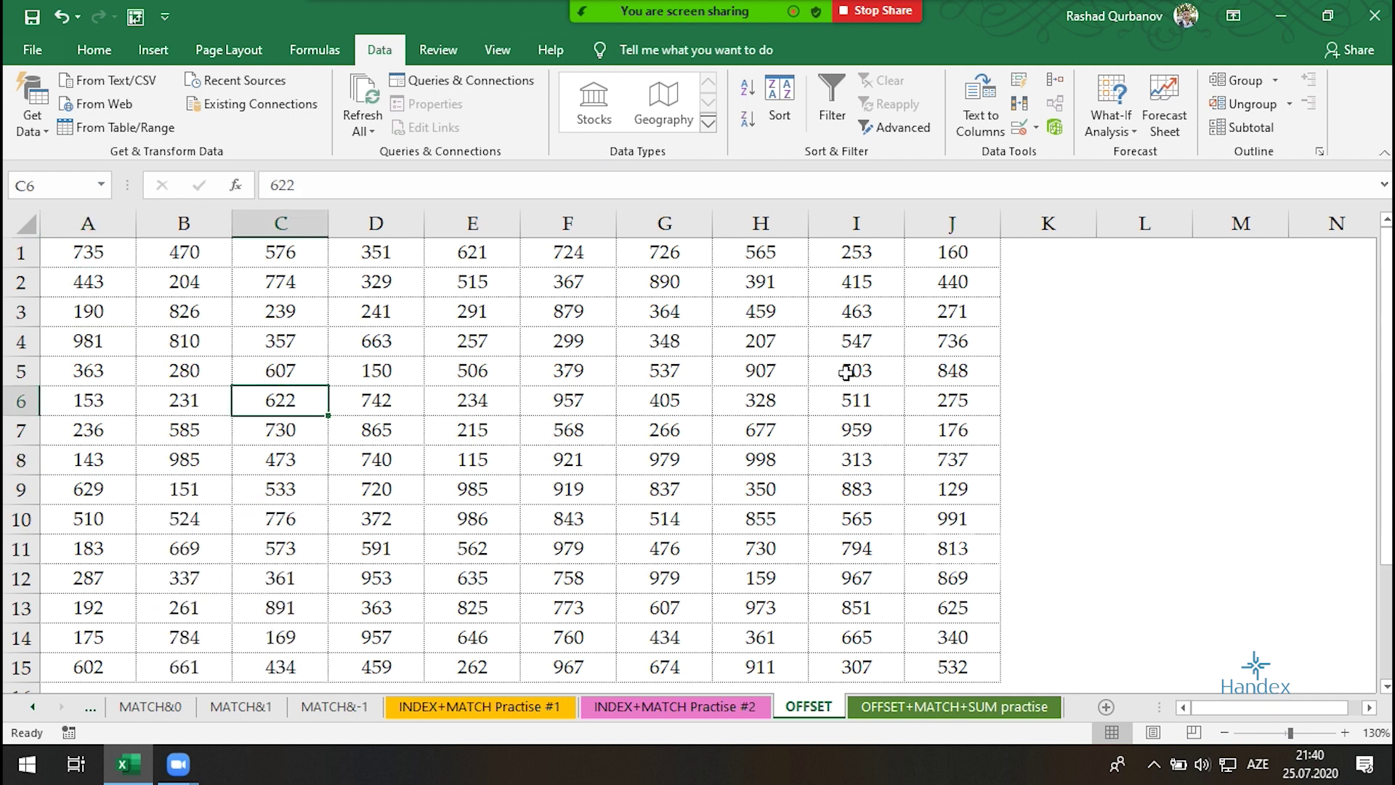
click(74, 253)
key(Right)
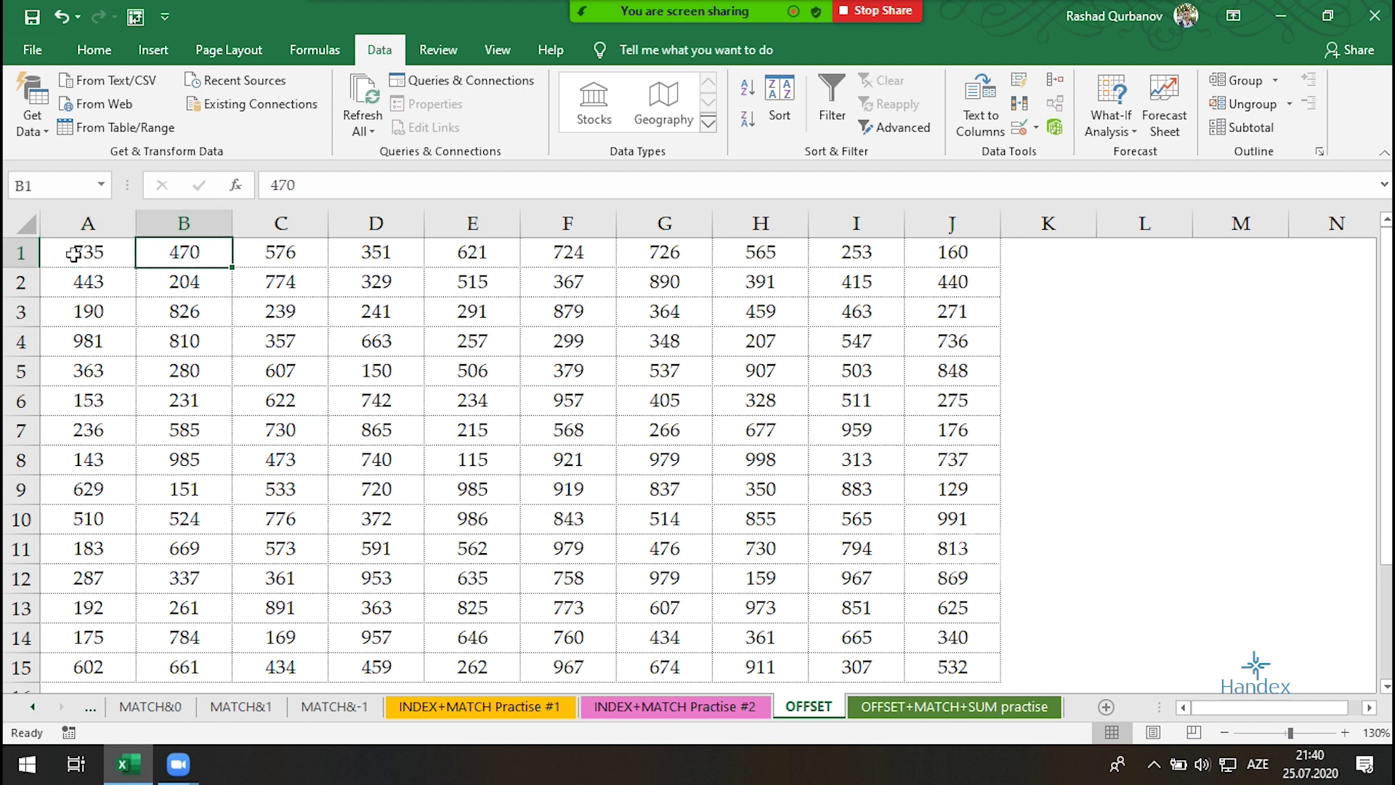
key(Right)
key(Left)
key(Left)
key(Right)
key(Right)
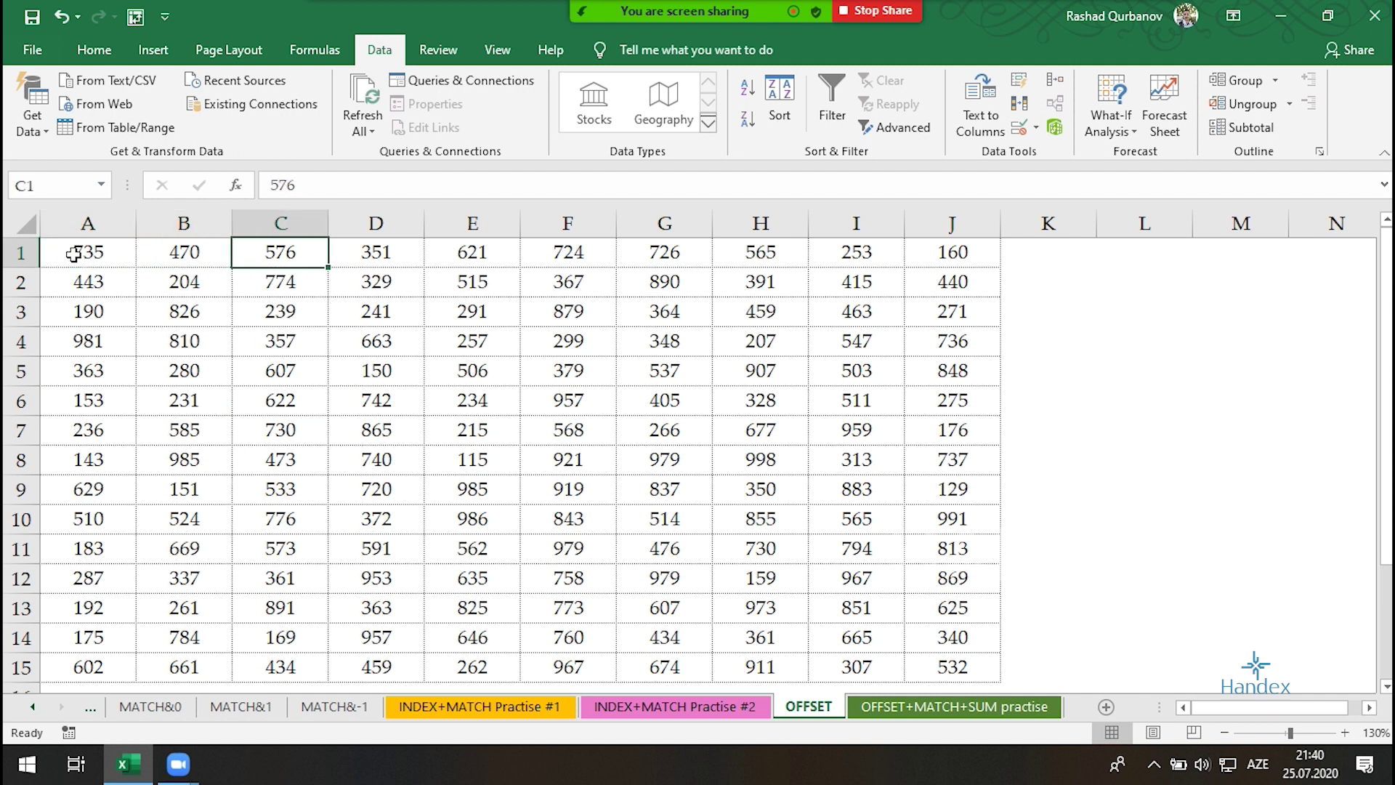
key(Down)
key(Down)
key(Down)
key(Down)
key(Down)
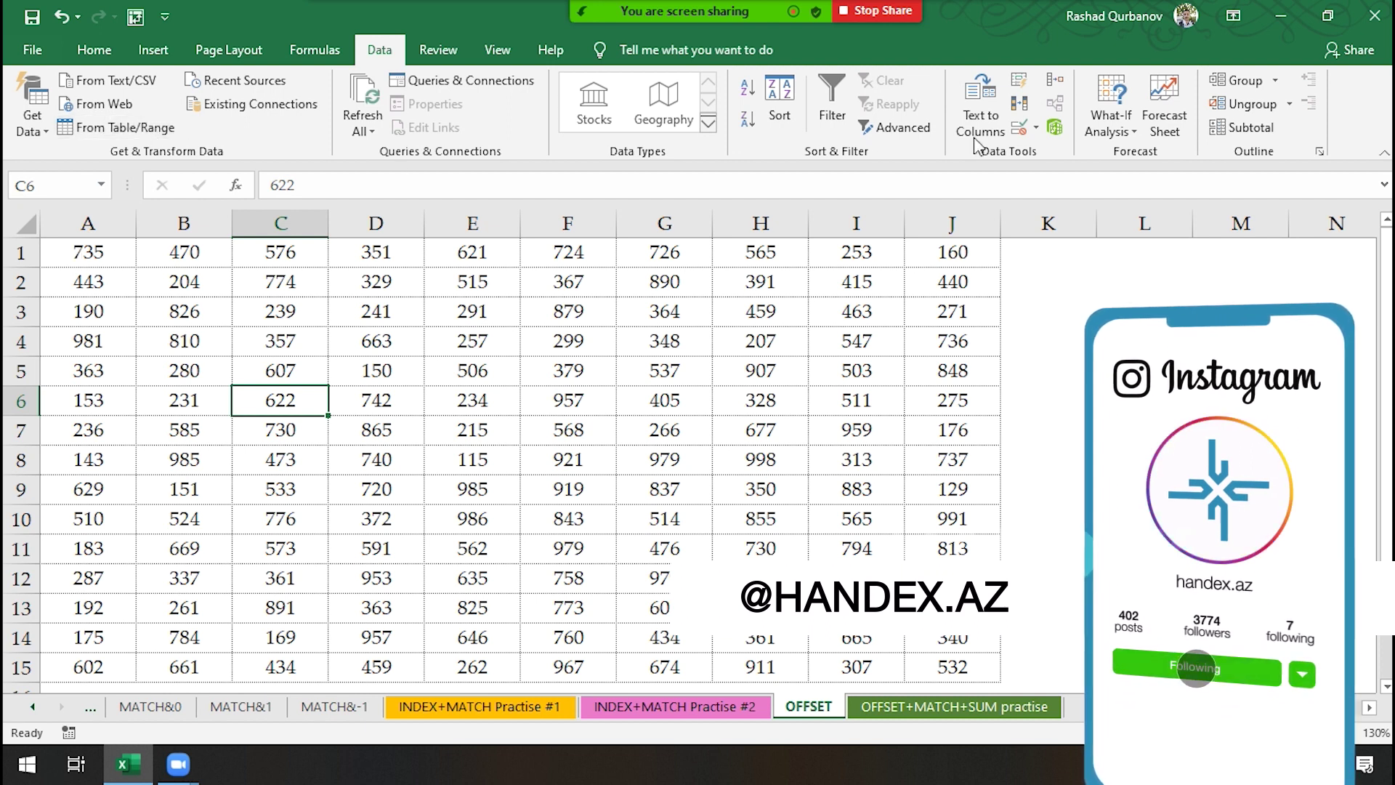
Start an OFFSET formula in L2, illustrate its reference, row and column arguments, then cancel it
click(1082, 306)
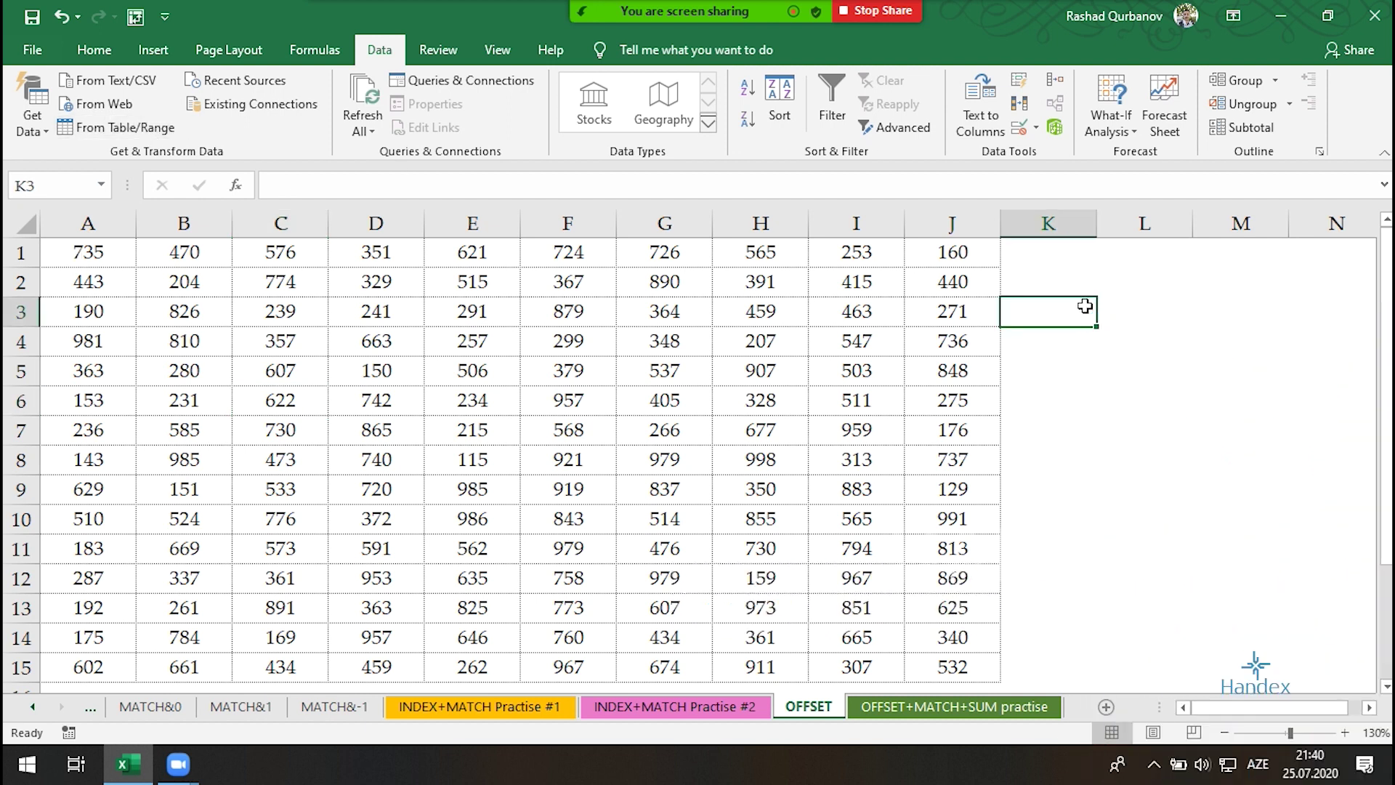
click(1140, 311)
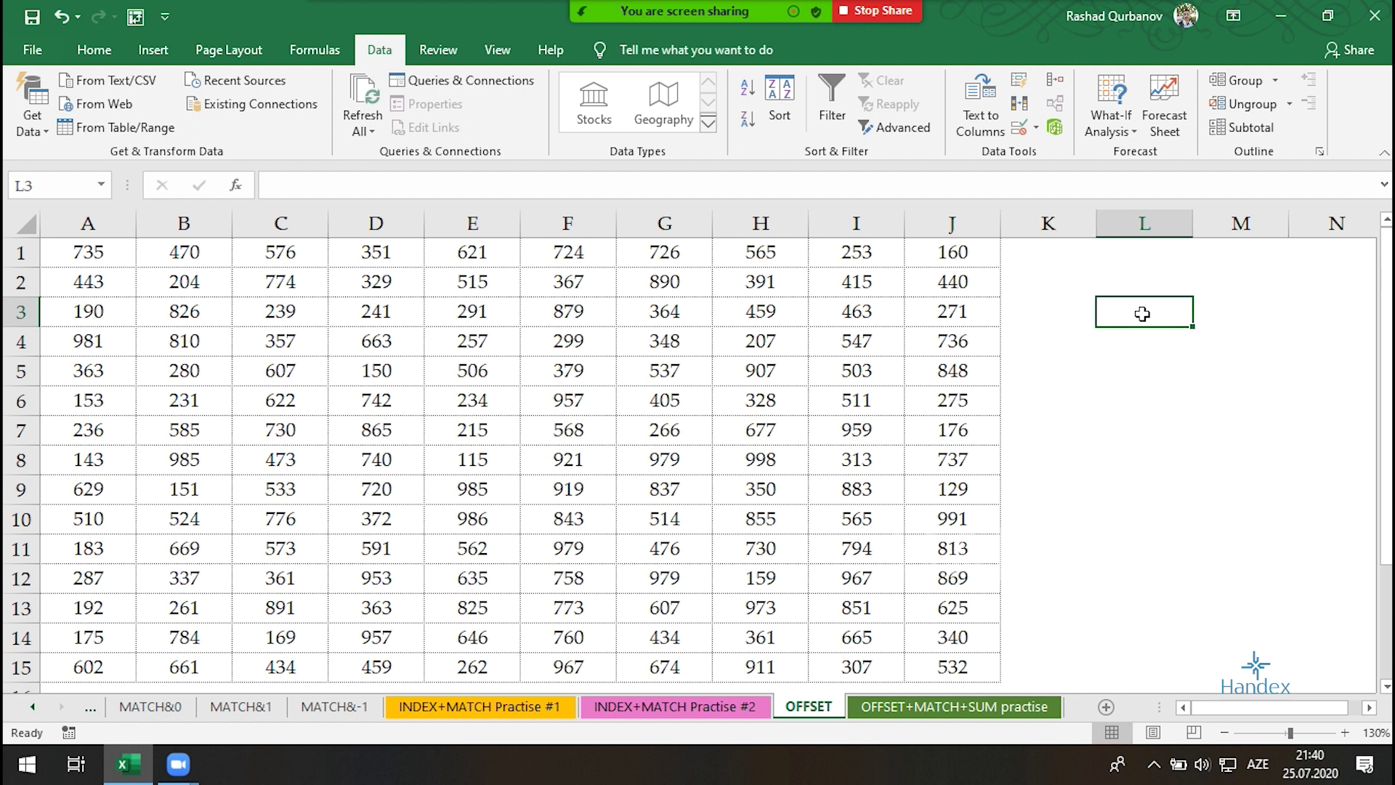
click(88, 250)
click(101, 436)
click(1150, 289)
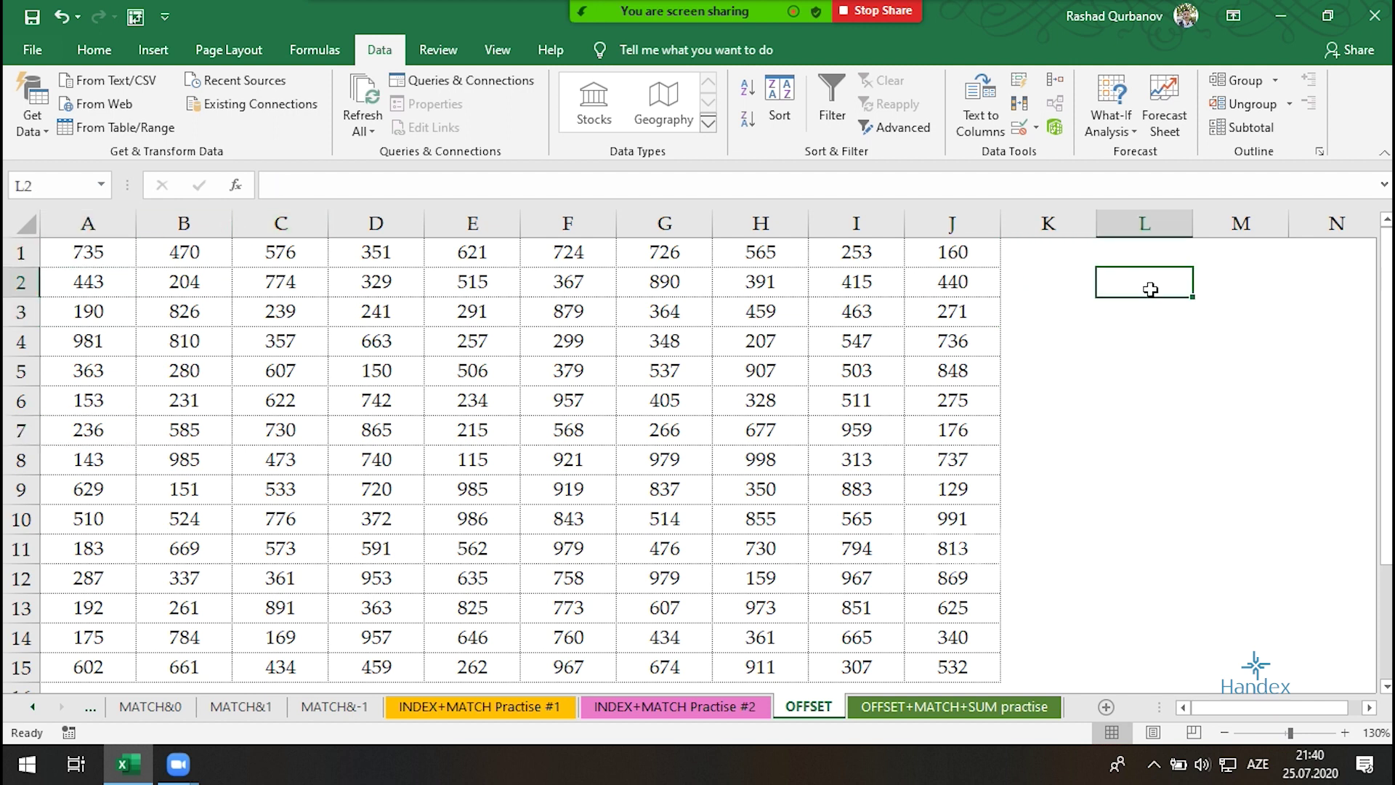
text(=off)
key(Tab)
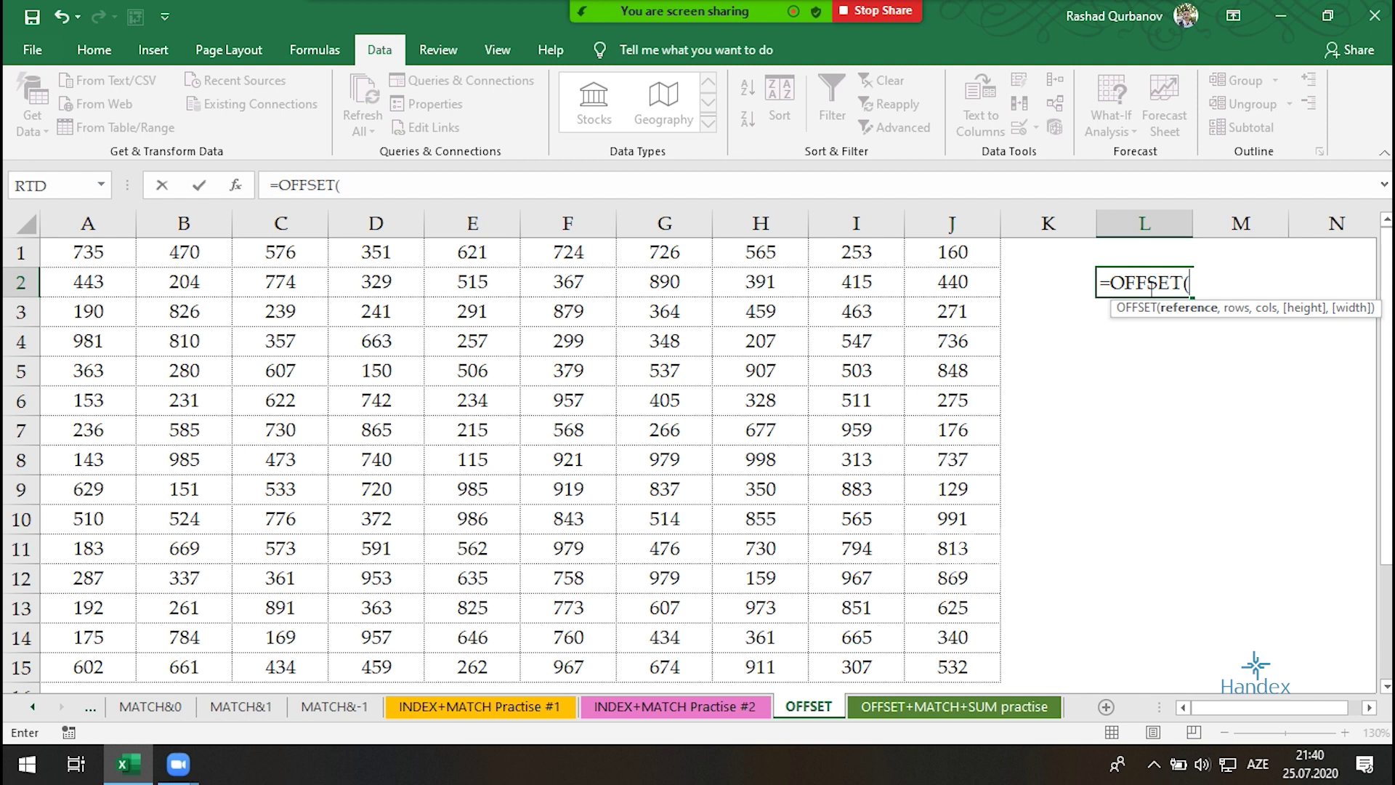
click(236, 190)
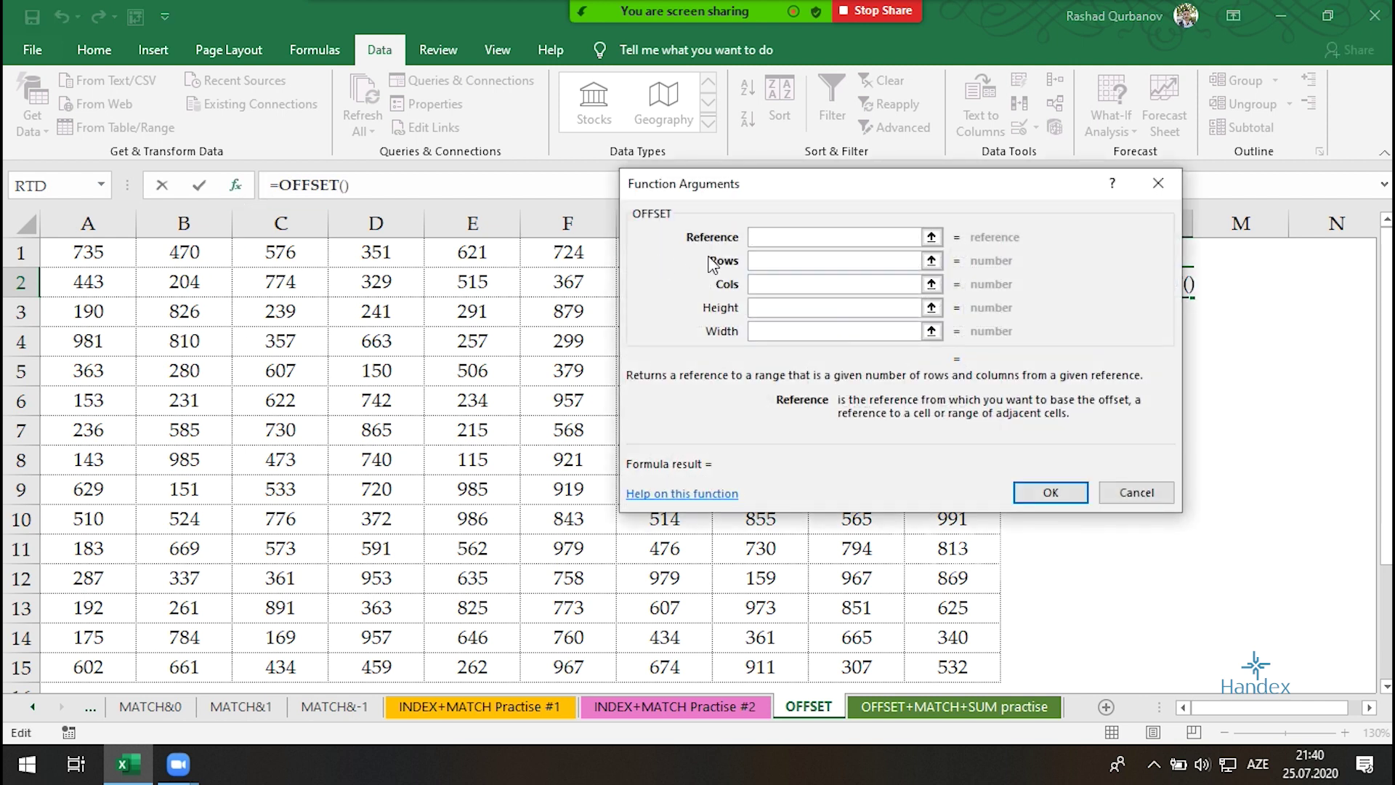
drag(737, 221, 677, 248)
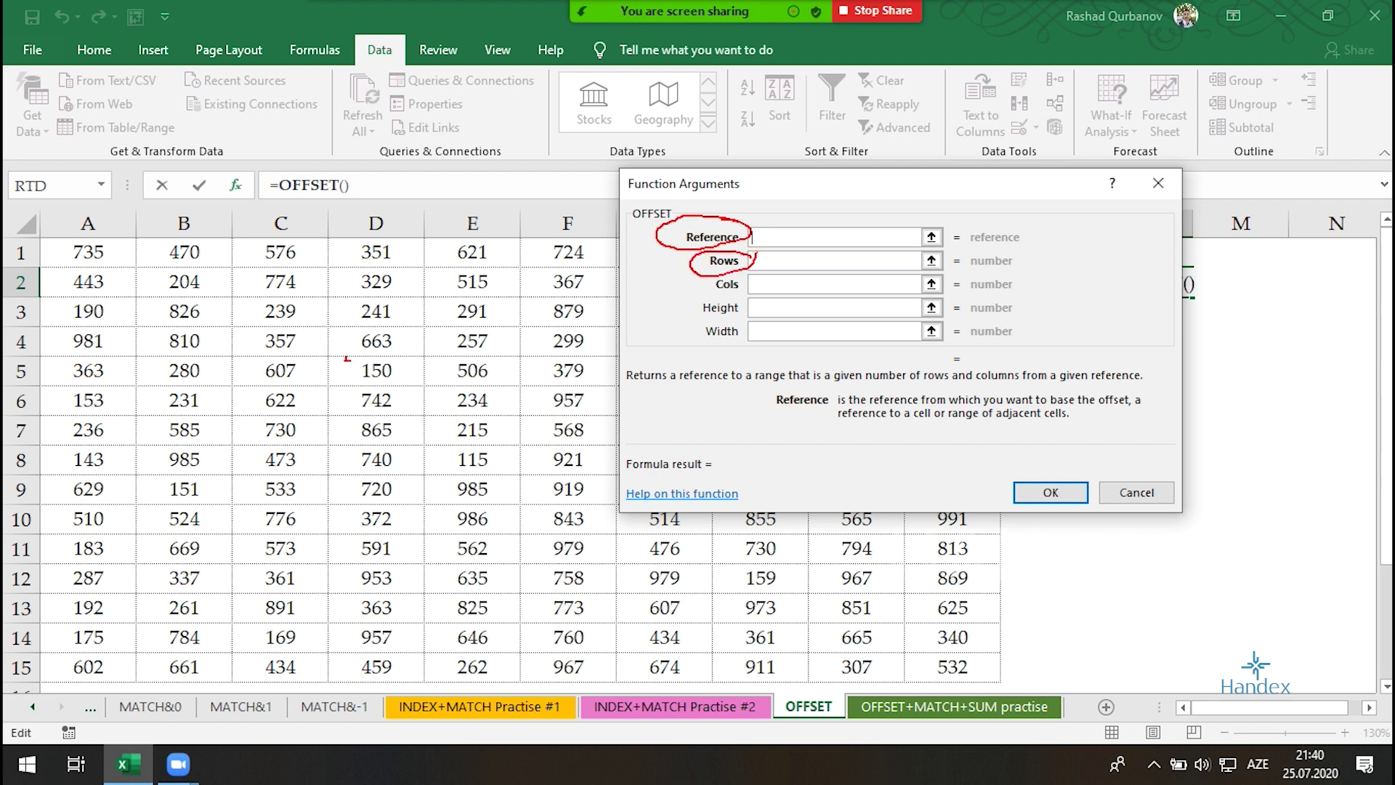
drag(299, 529, 271, 594)
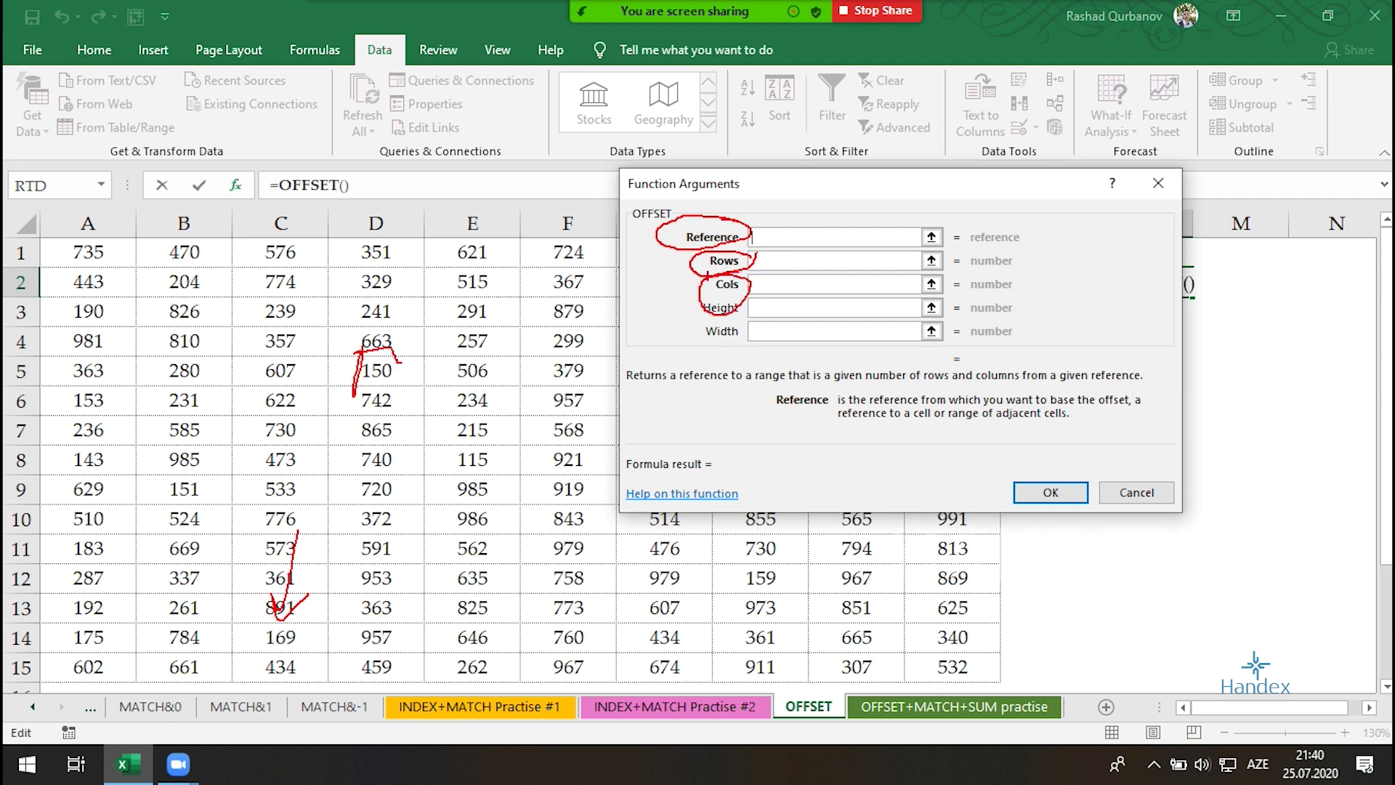
mouse_move(429, 470)
mouse_down()
mouse_move(560, 470)
mouse_move(511, 501)
mouse_up()
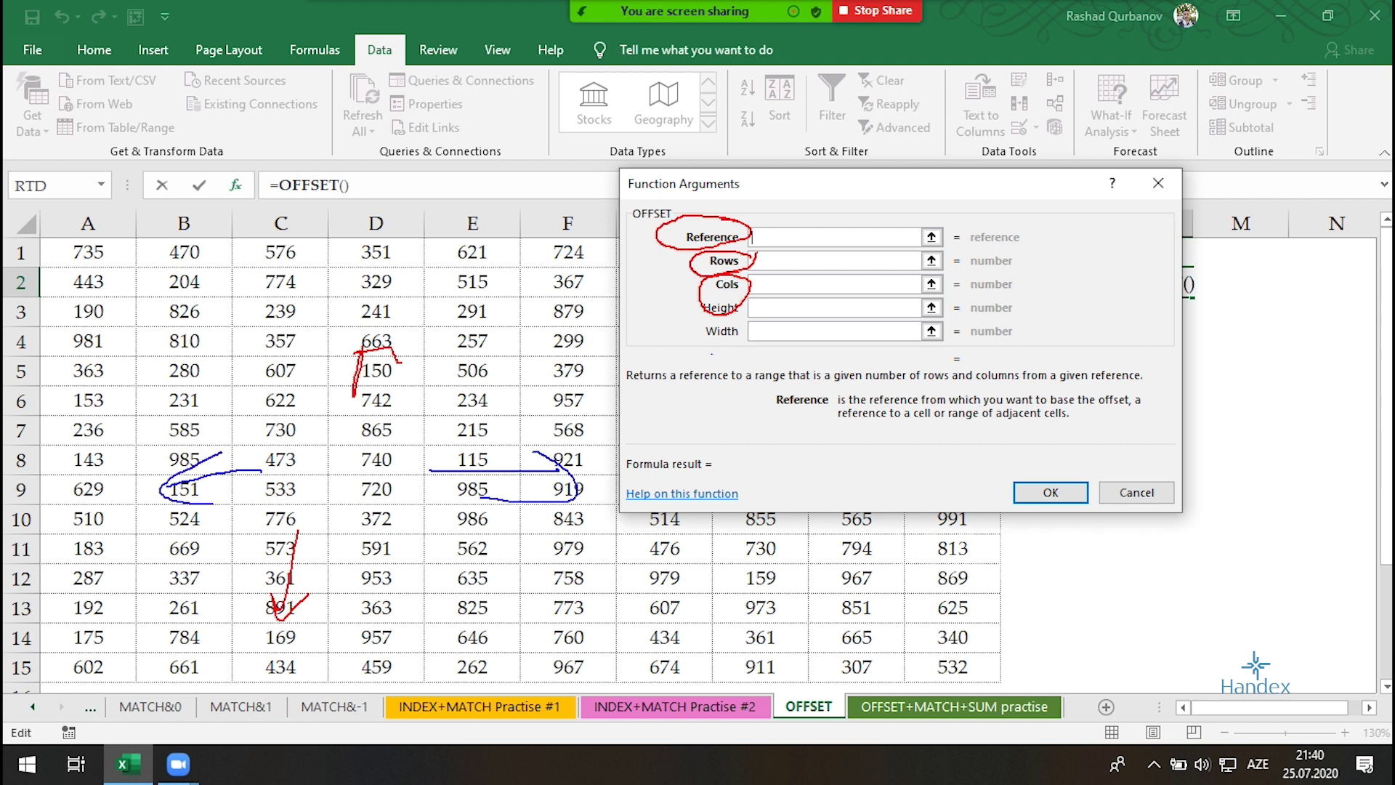
key(Escape)
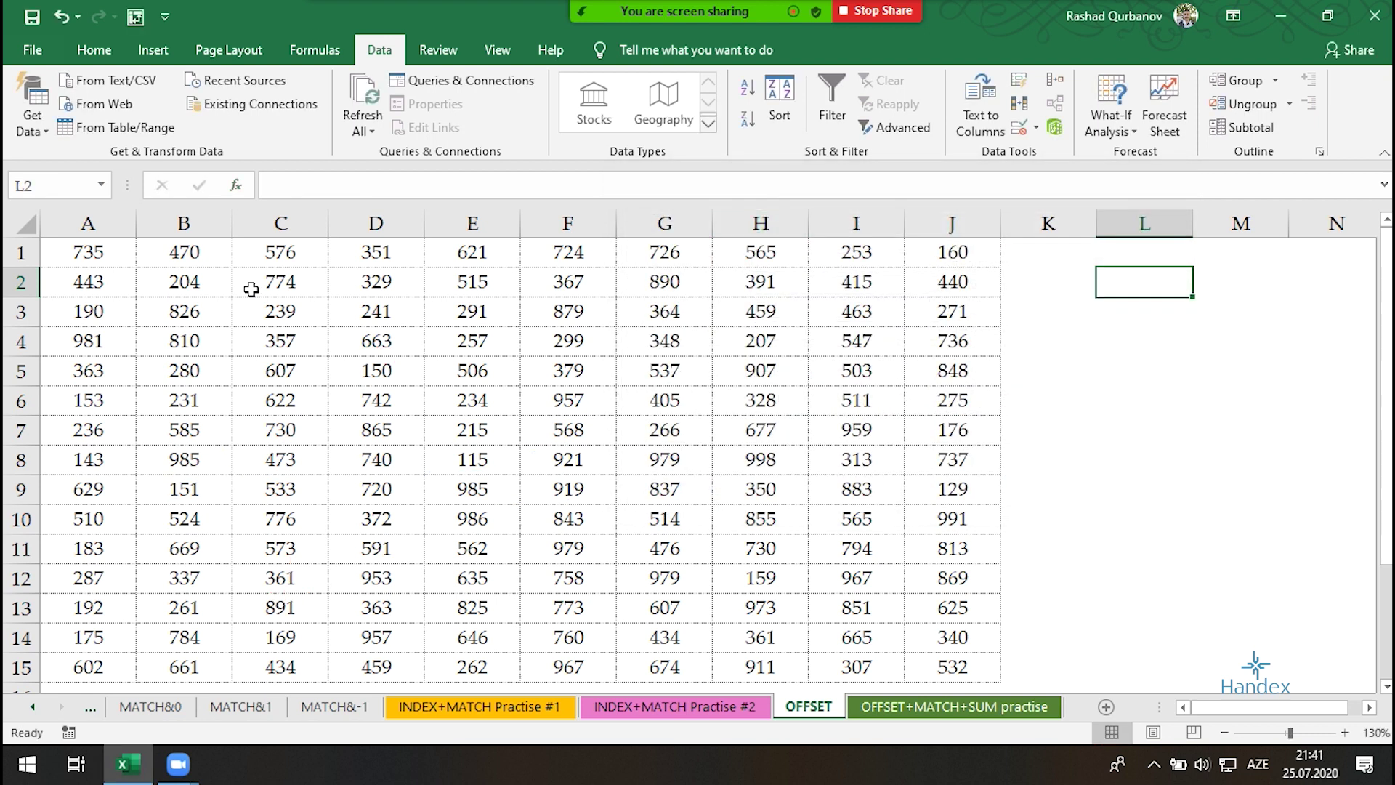
Count down column A from A1 to A7, which holds 236
click(100, 254)
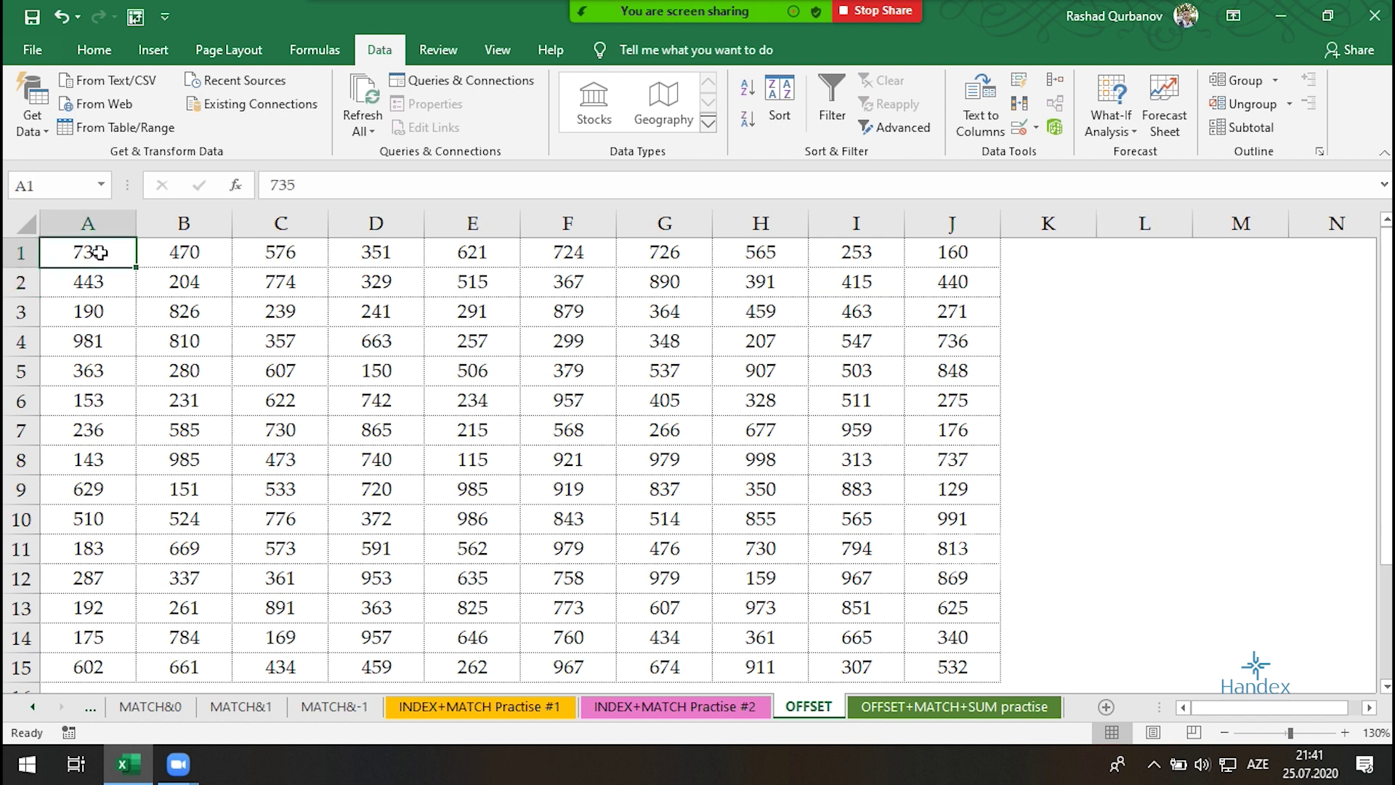
click(96, 423)
click(109, 252)
click(76, 280)
click(91, 311)
click(93, 341)
click(91, 371)
click(92, 400)
click(103, 423)
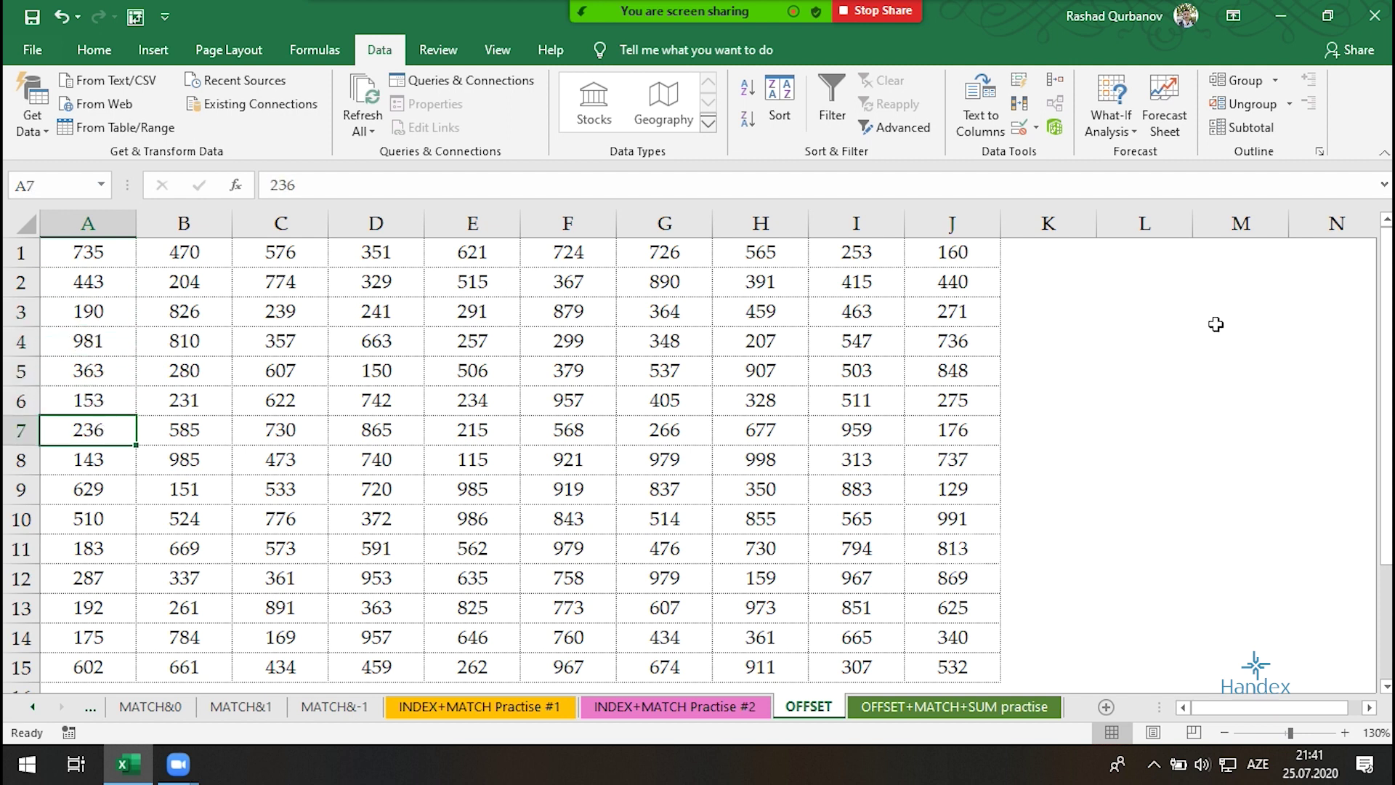
Enter =OFFSET(A1,7,0) in L3, returning 143 to match A8
click(1094, 324)
click(111, 427)
click(1086, 320)
click(1104, 308)
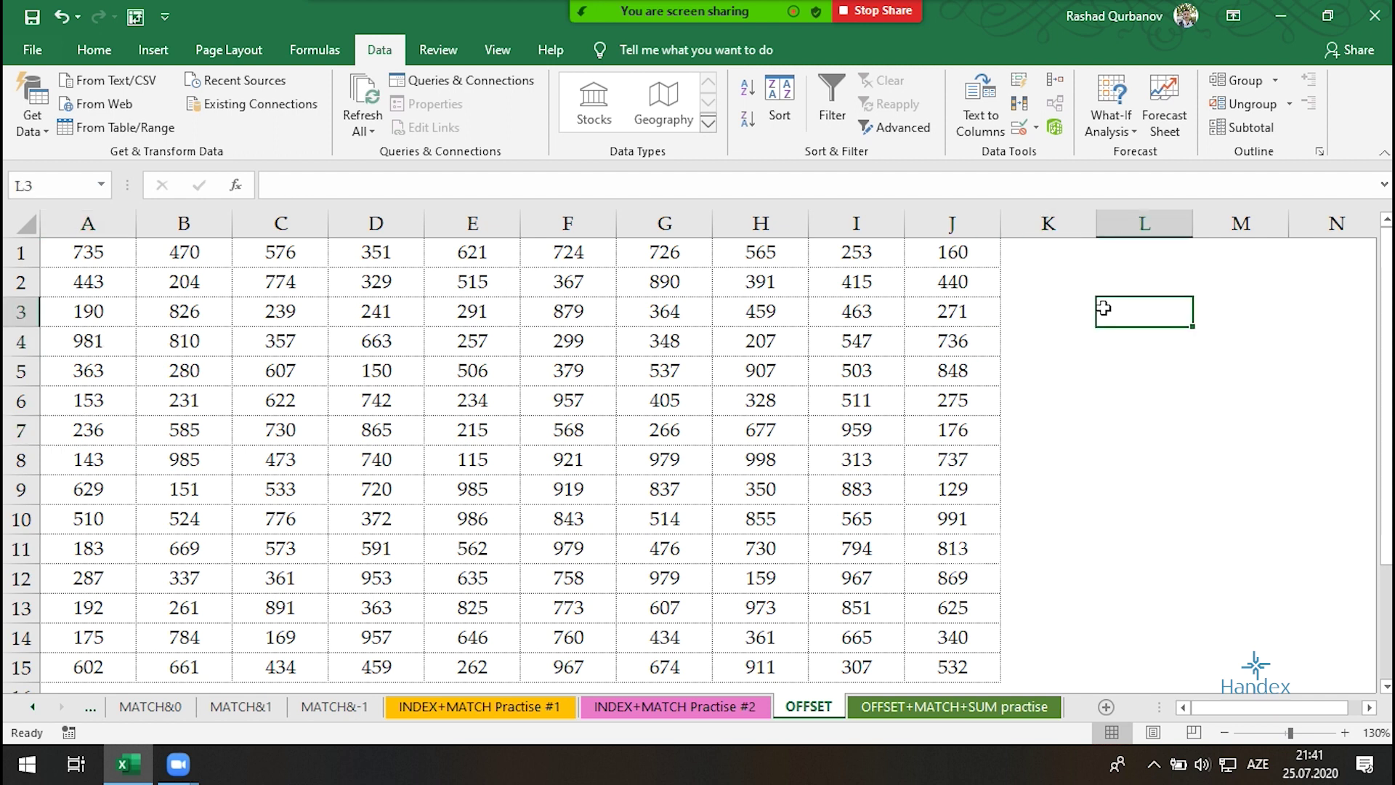
text(=off)
key(Tab)
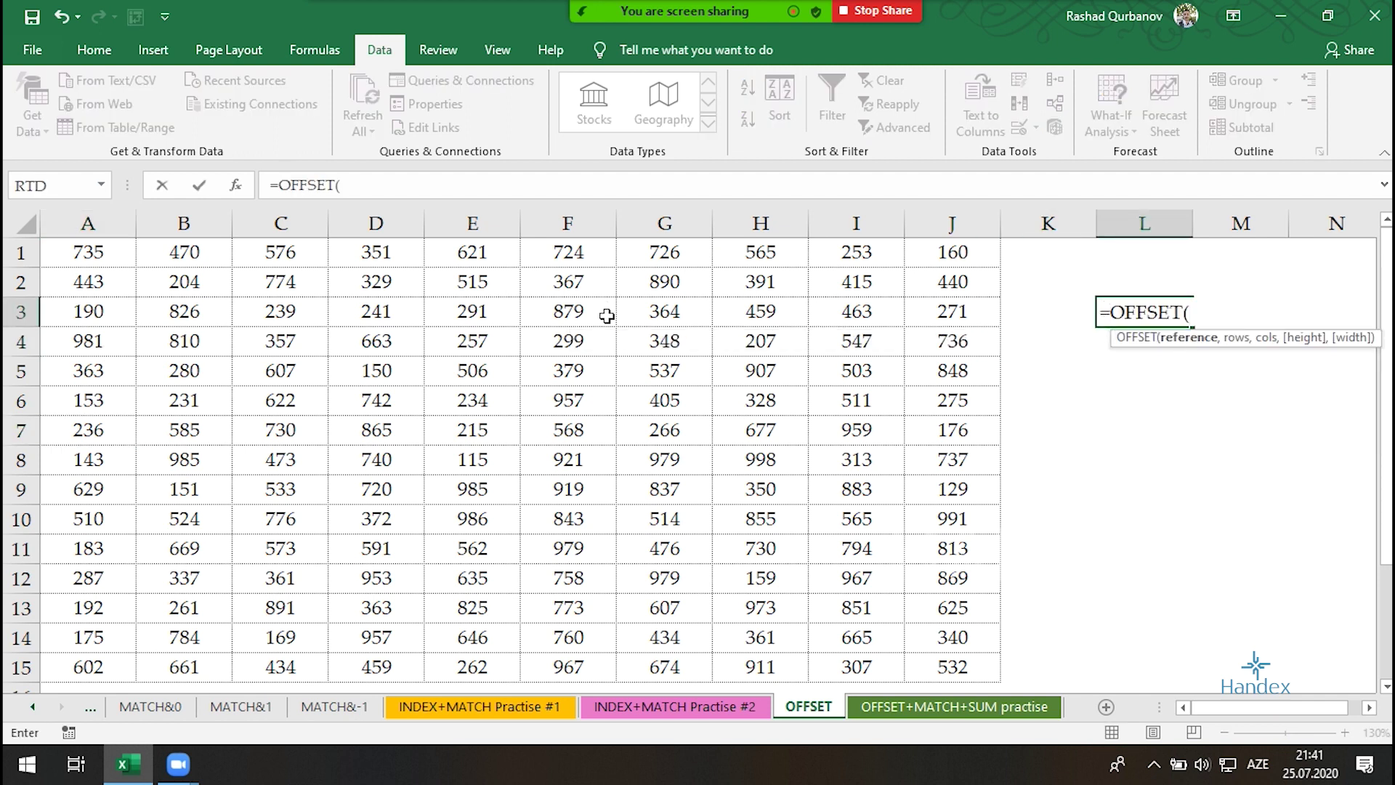
click(85, 260)
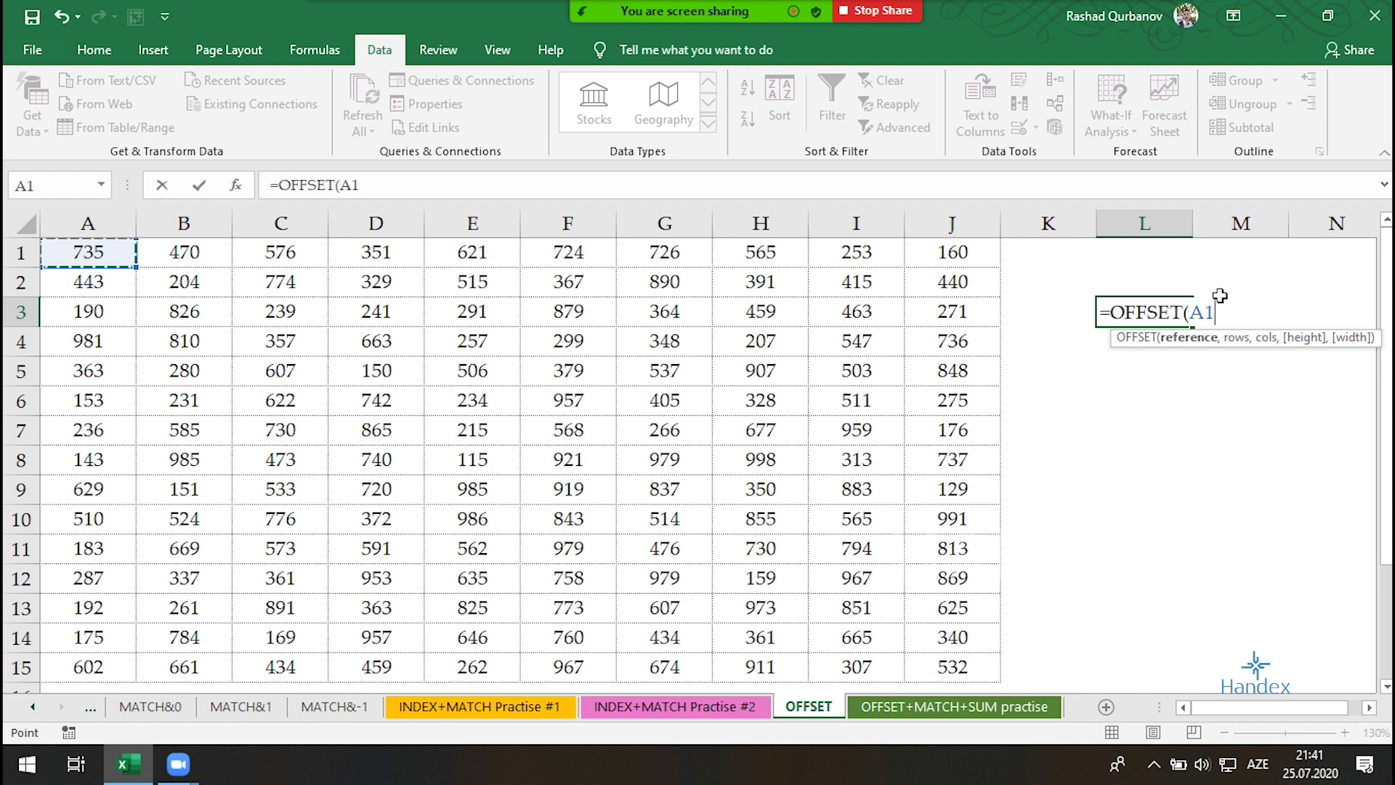
drag(1132, 351, 872, 383)
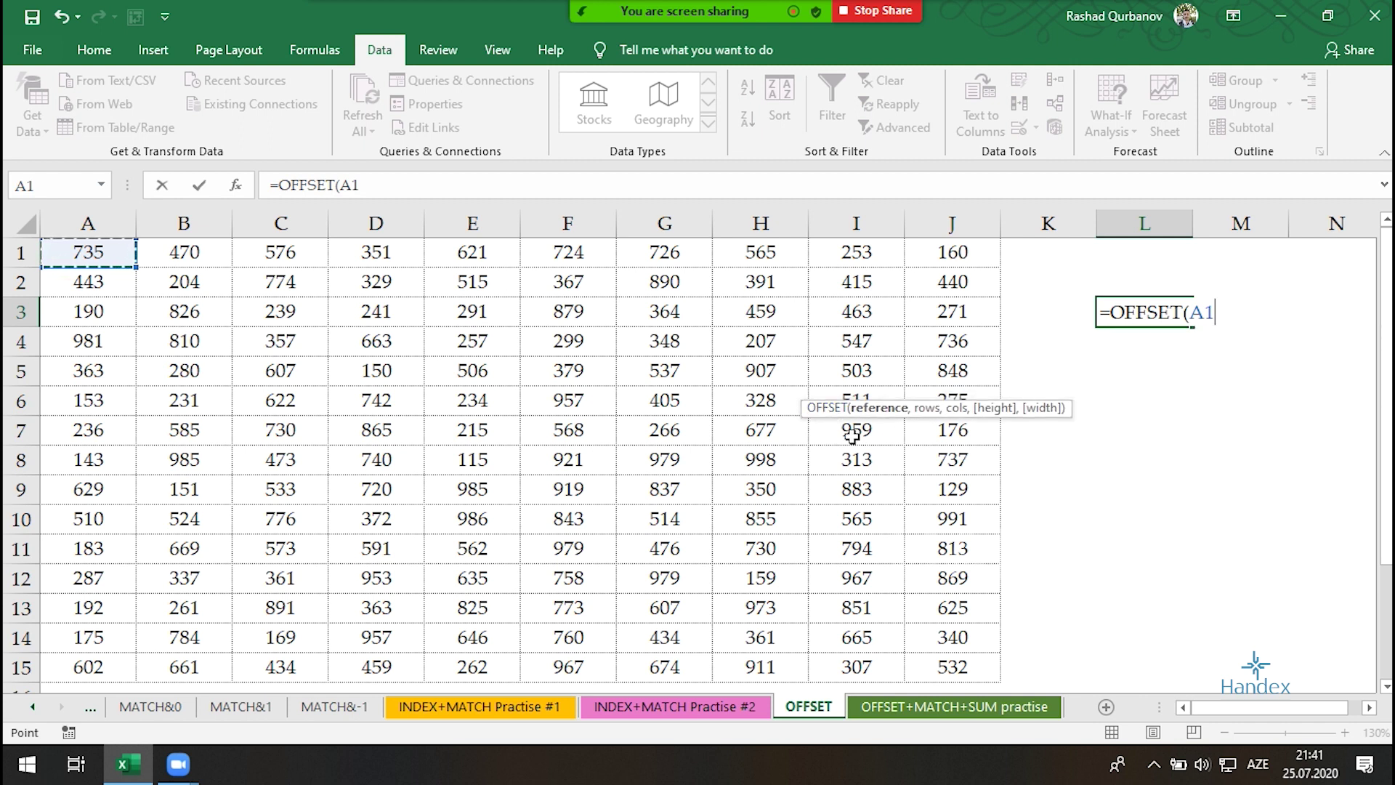
text(,)
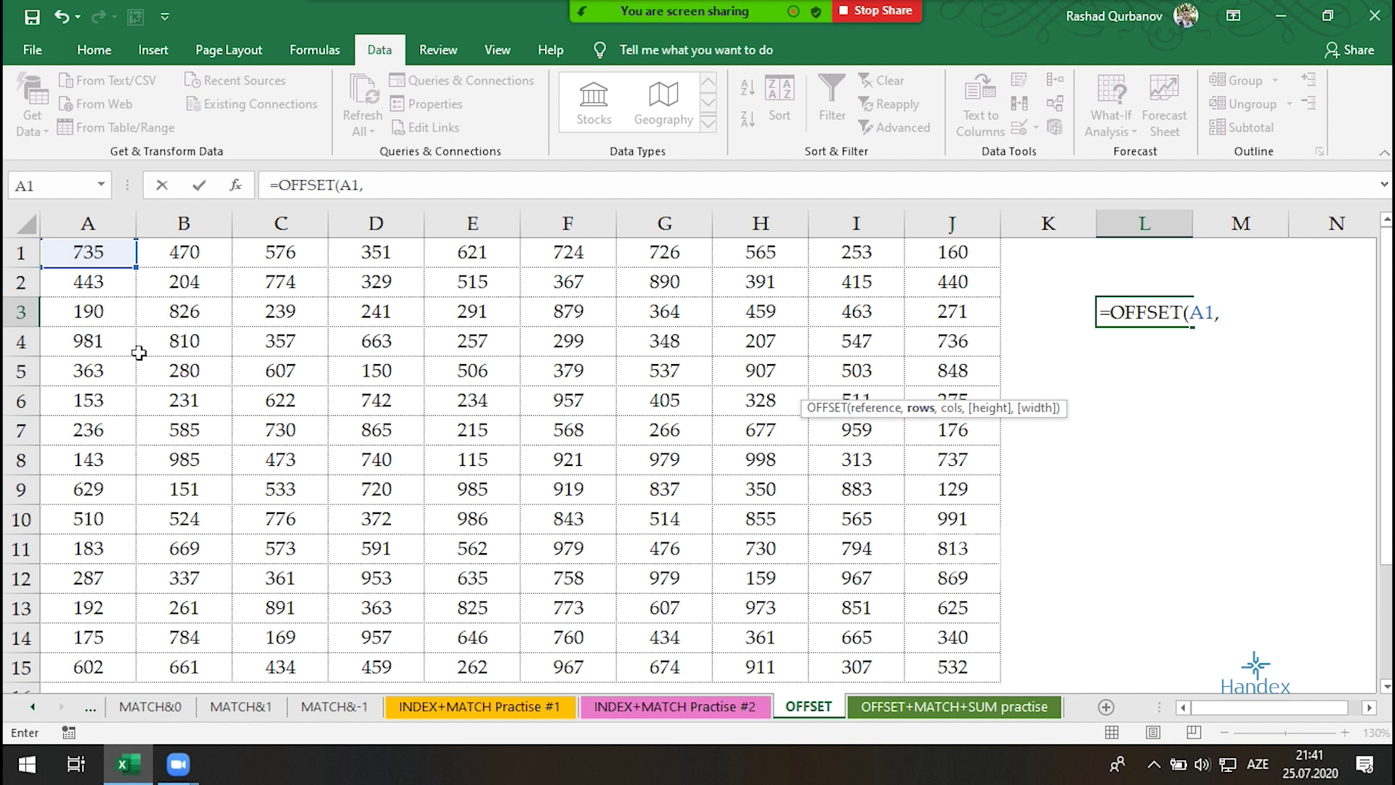
text(7,0)
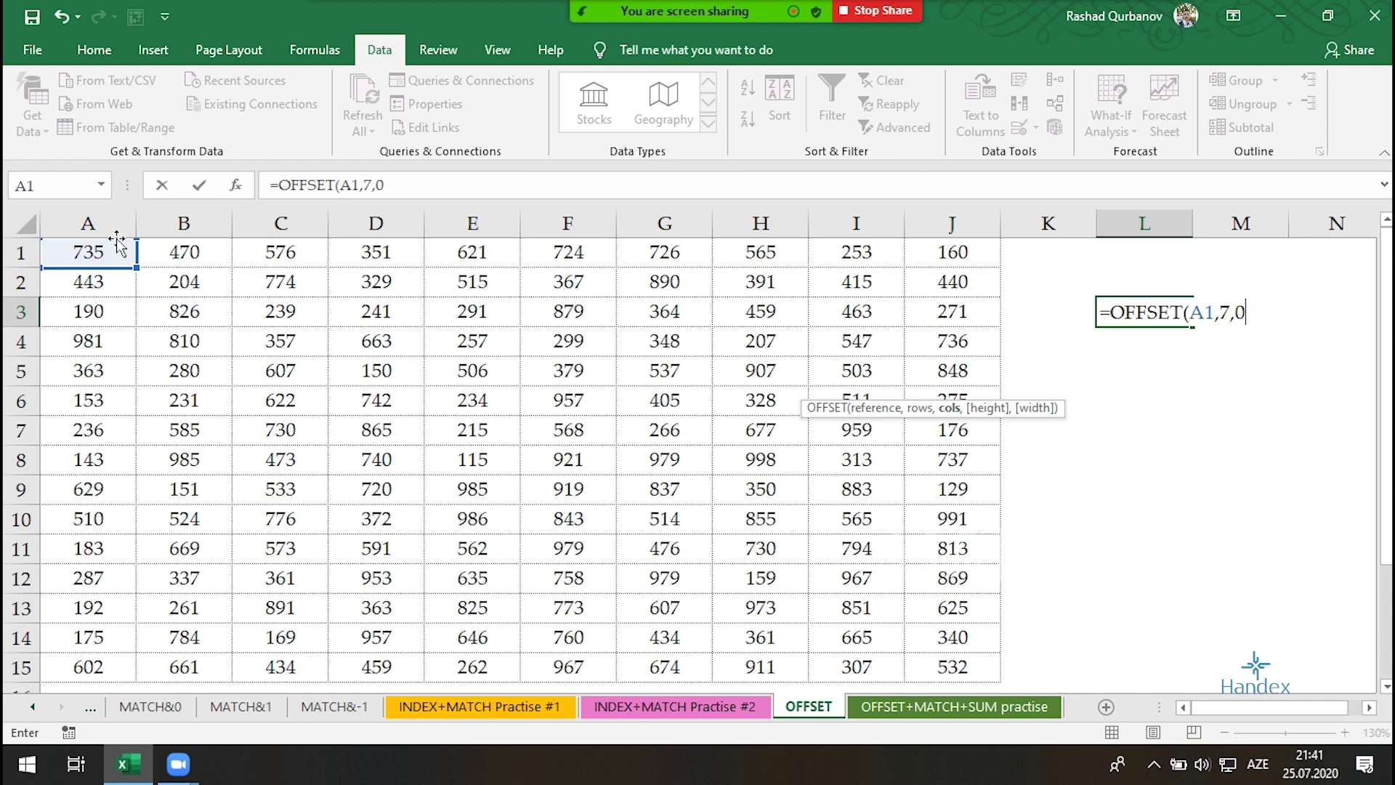
key(Return)
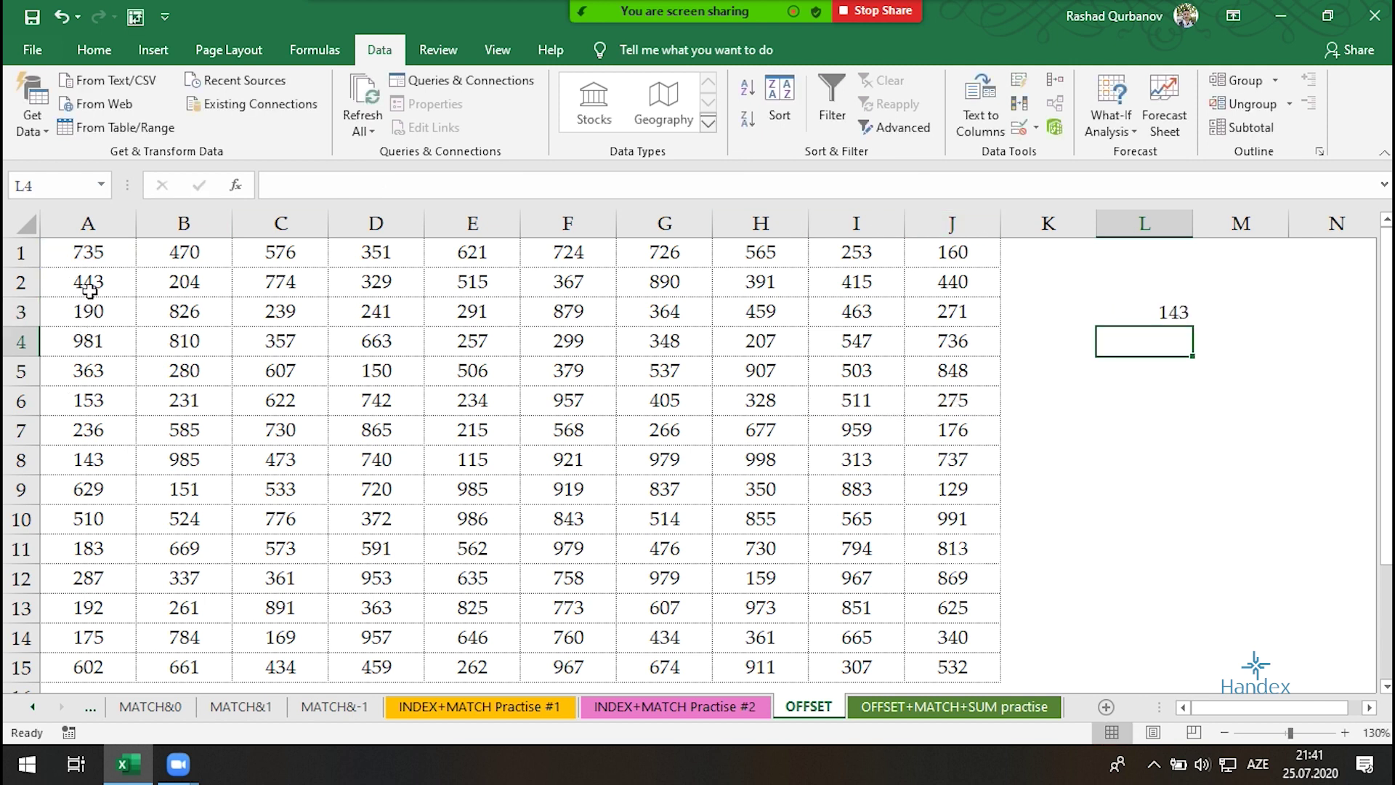
click(114, 452)
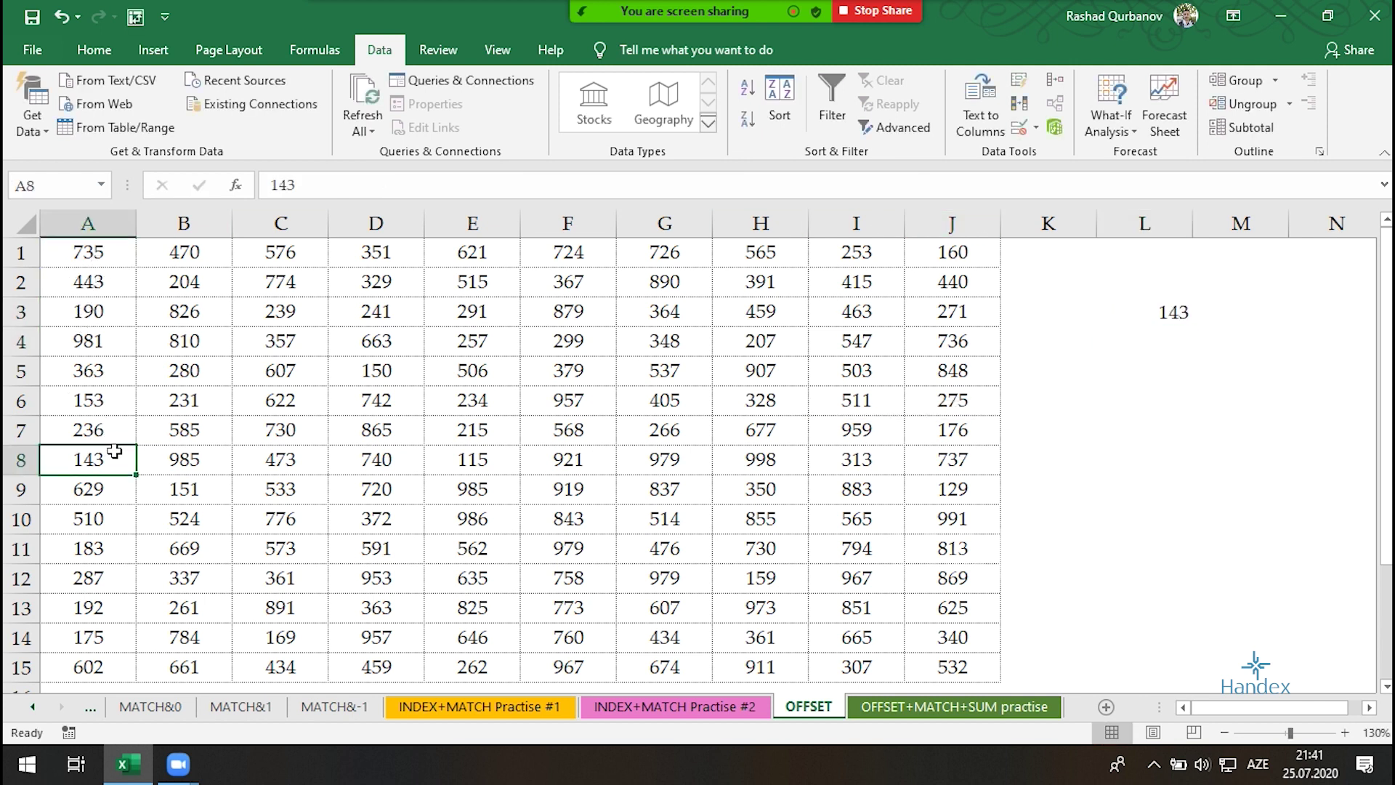
click(106, 431)
double_click(1115, 312)
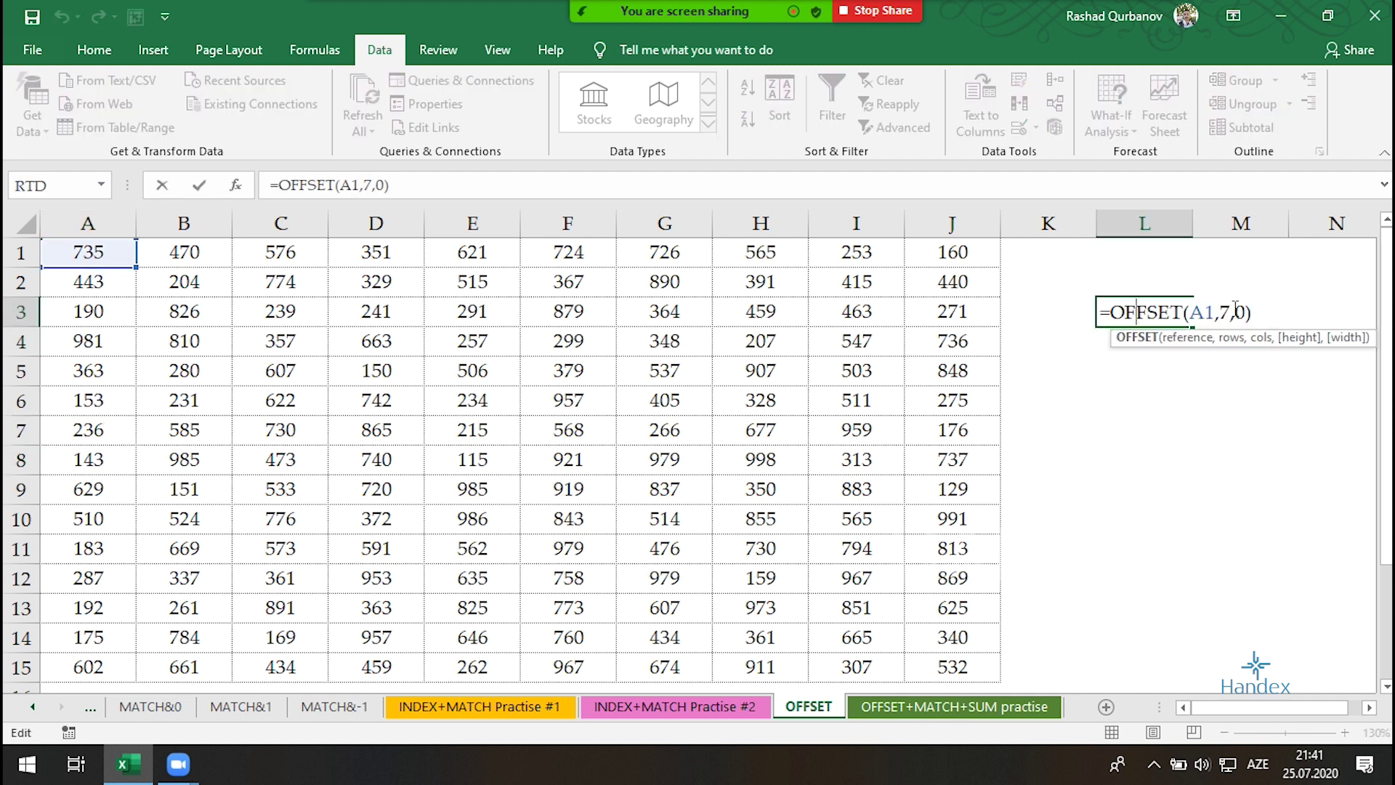
key(Return)
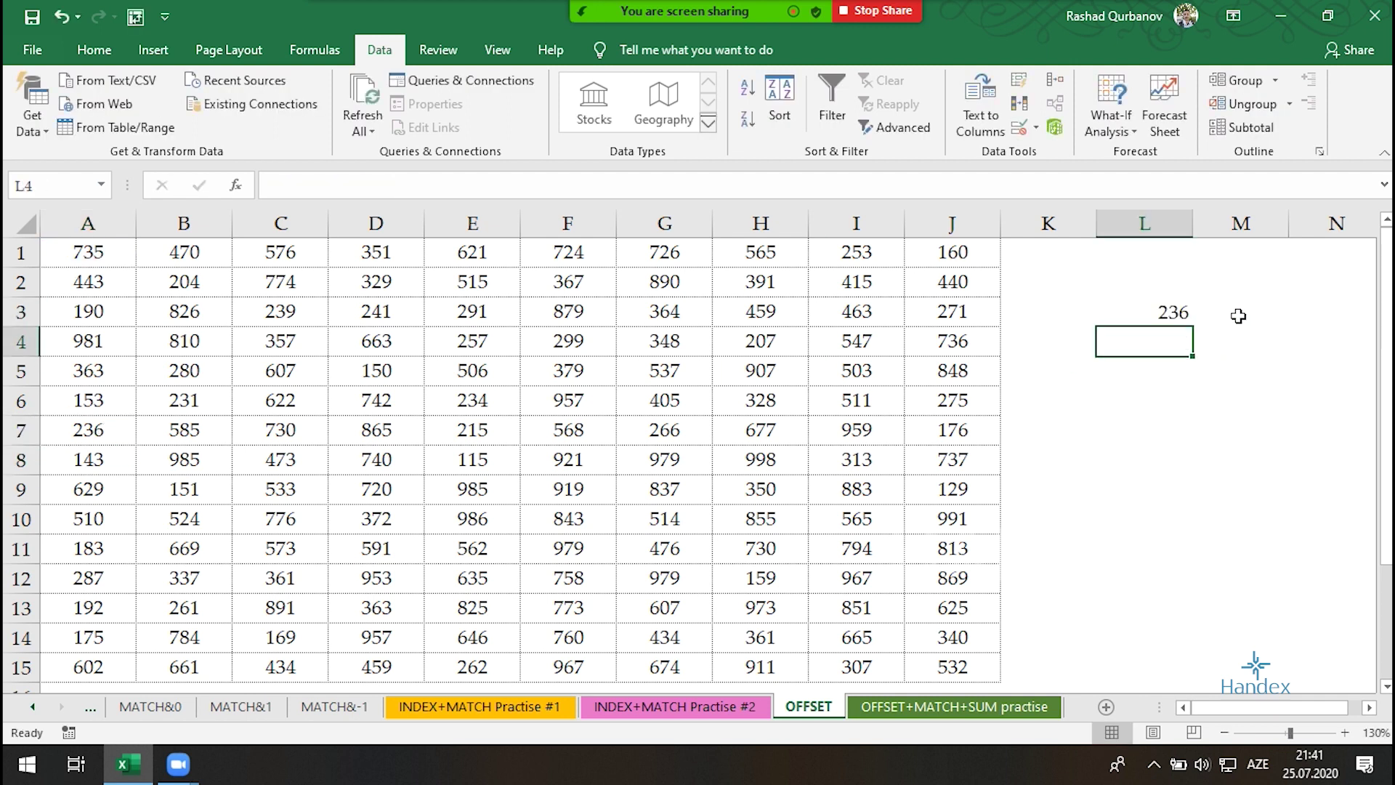
click(120, 291)
click(110, 311)
click(111, 341)
click(111, 370)
click(109, 401)
click(108, 428)
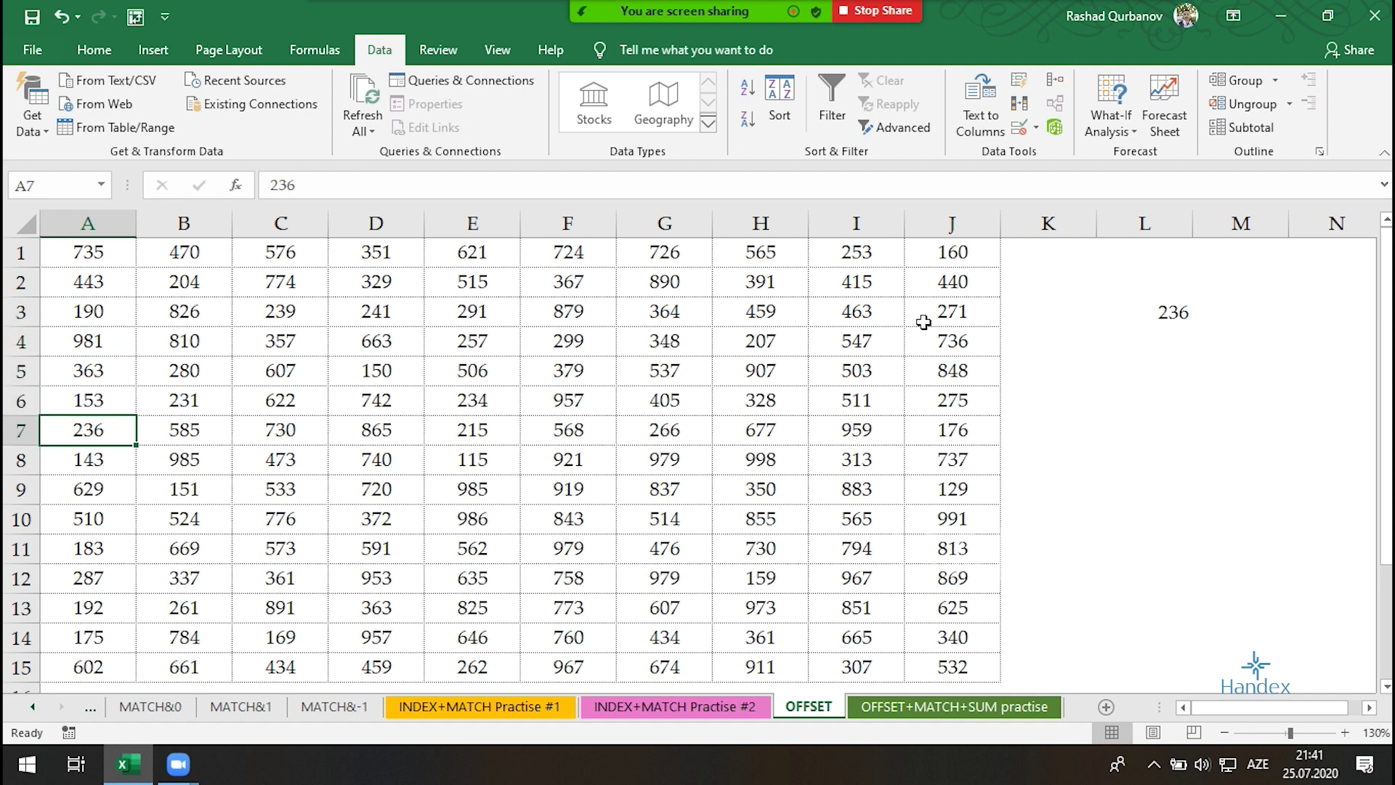
click(1150, 314)
double_click(1150, 314)
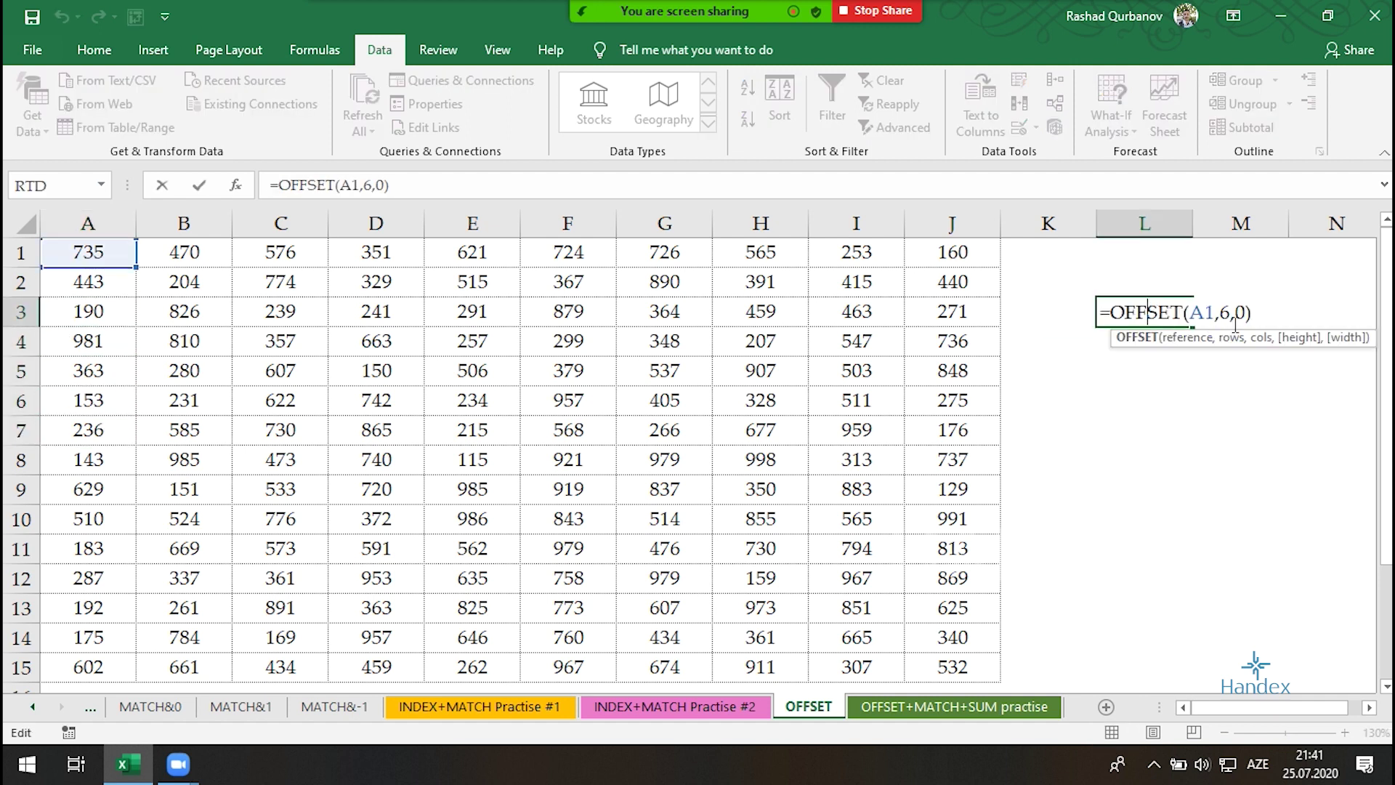
key(Escape)
click(87, 223)
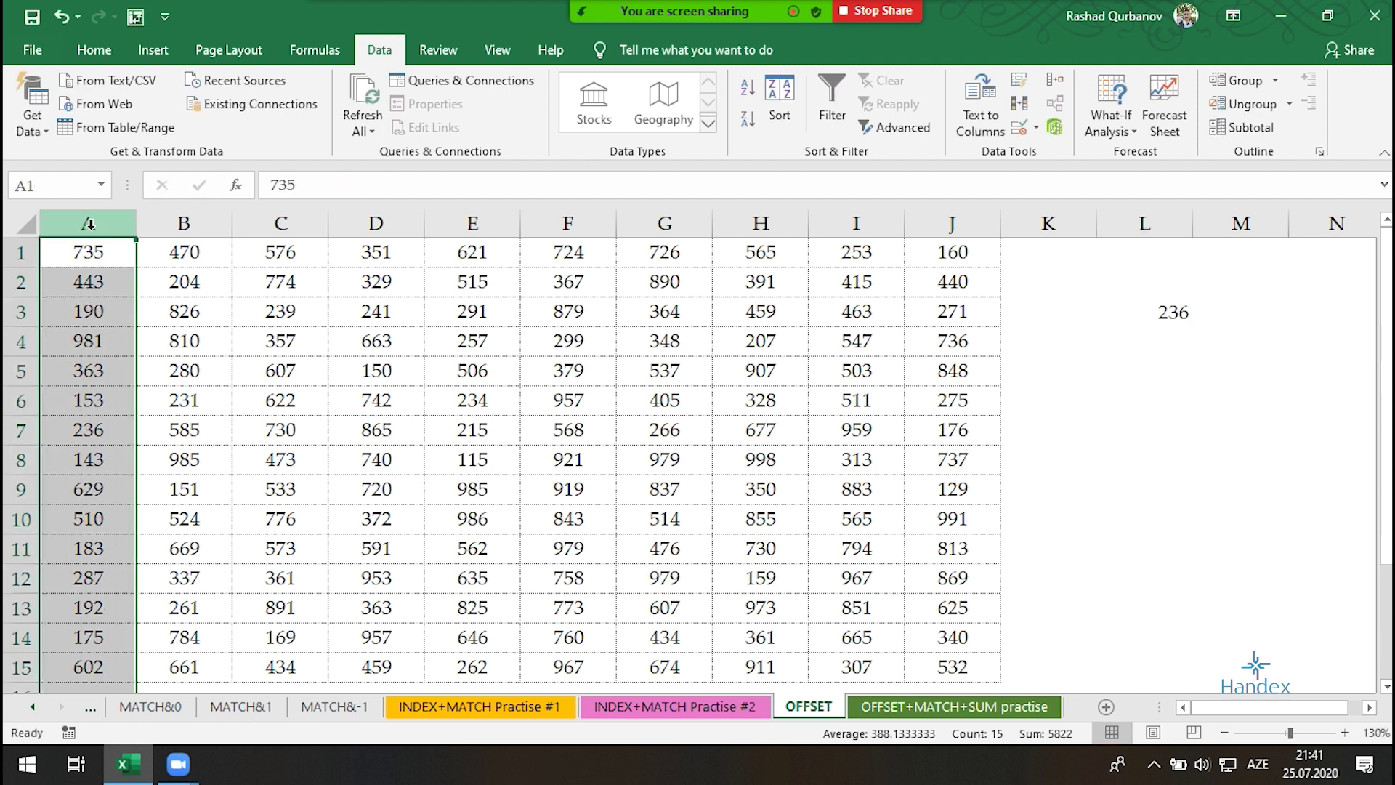
click(1169, 309)
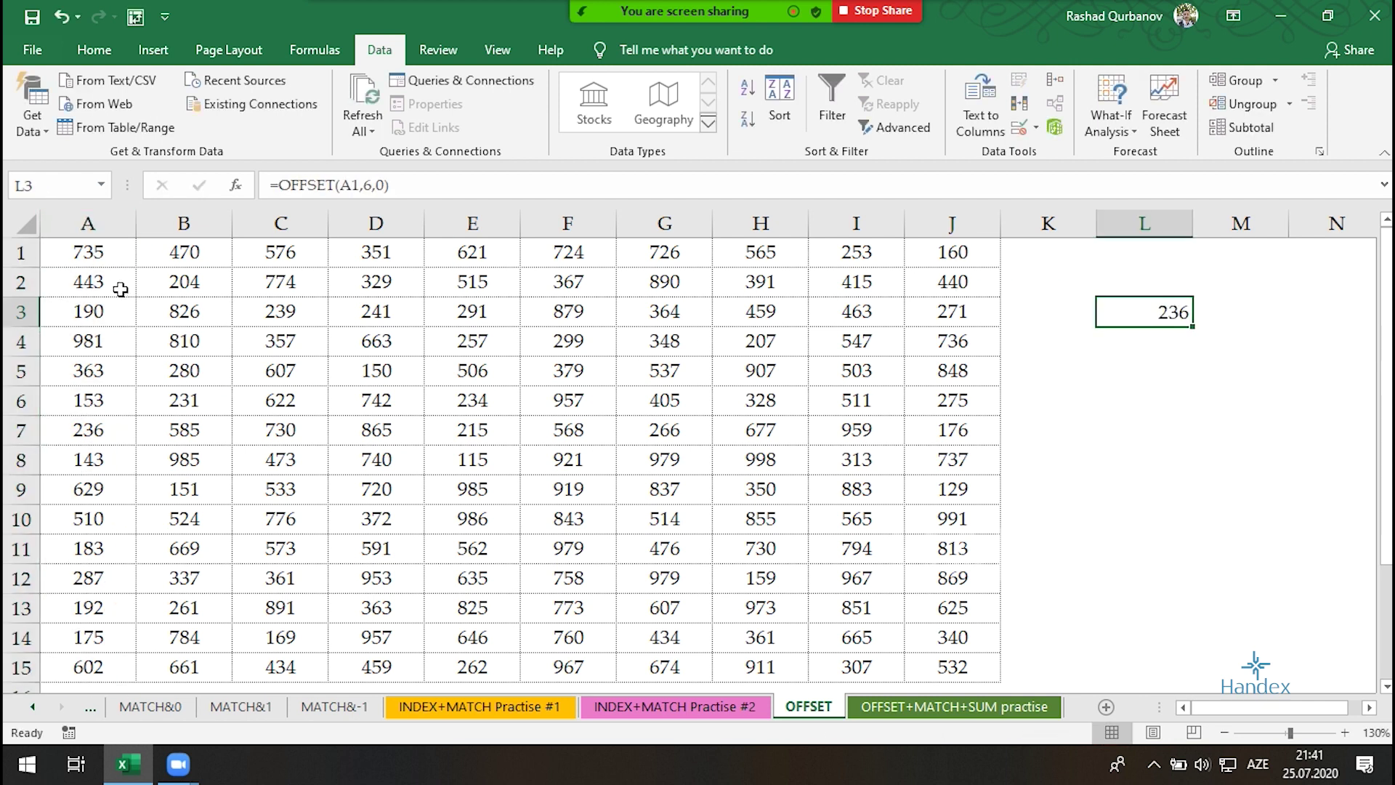
click(271, 399)
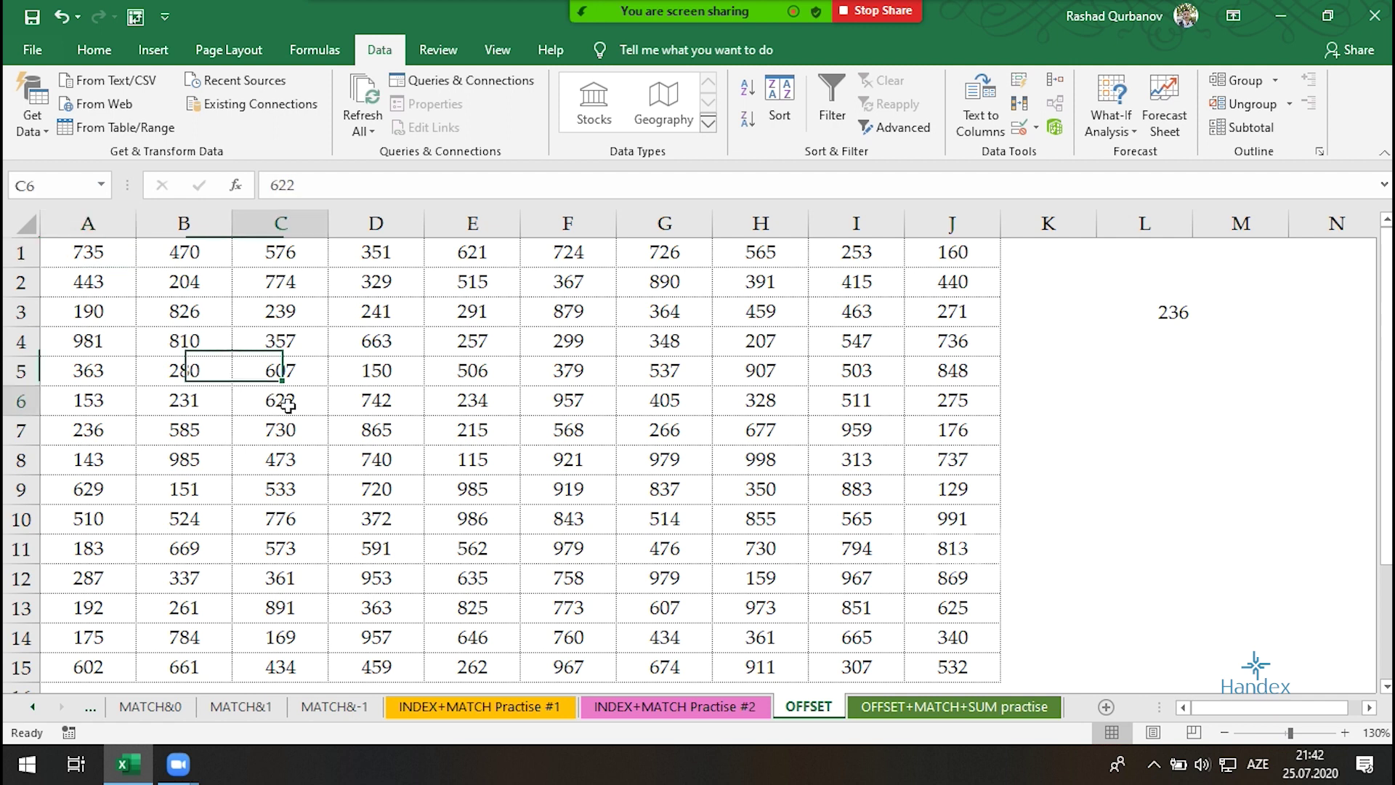
Enter =OFFSET(A1,5,2) in L4, returning 622
click(1147, 346)
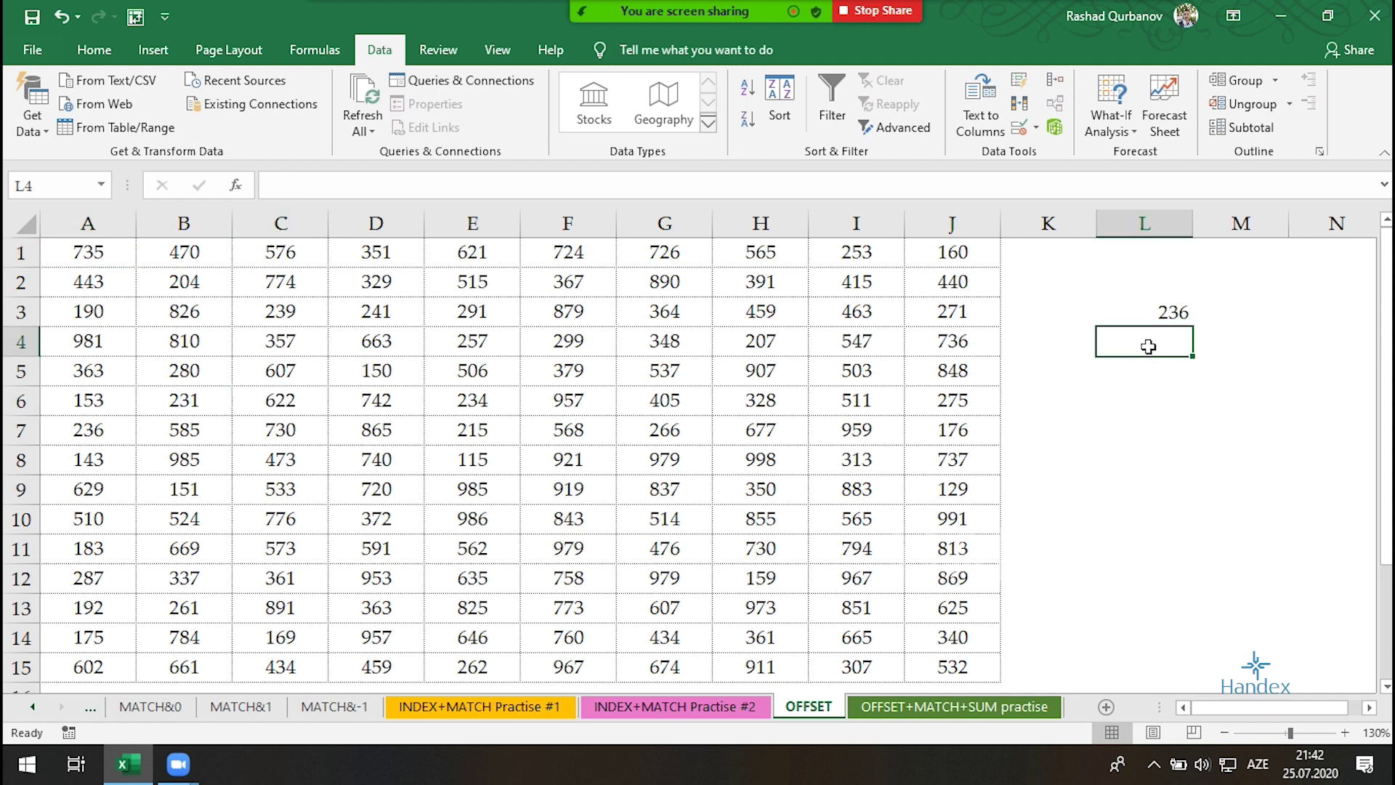
text(=of)
key(Tab)
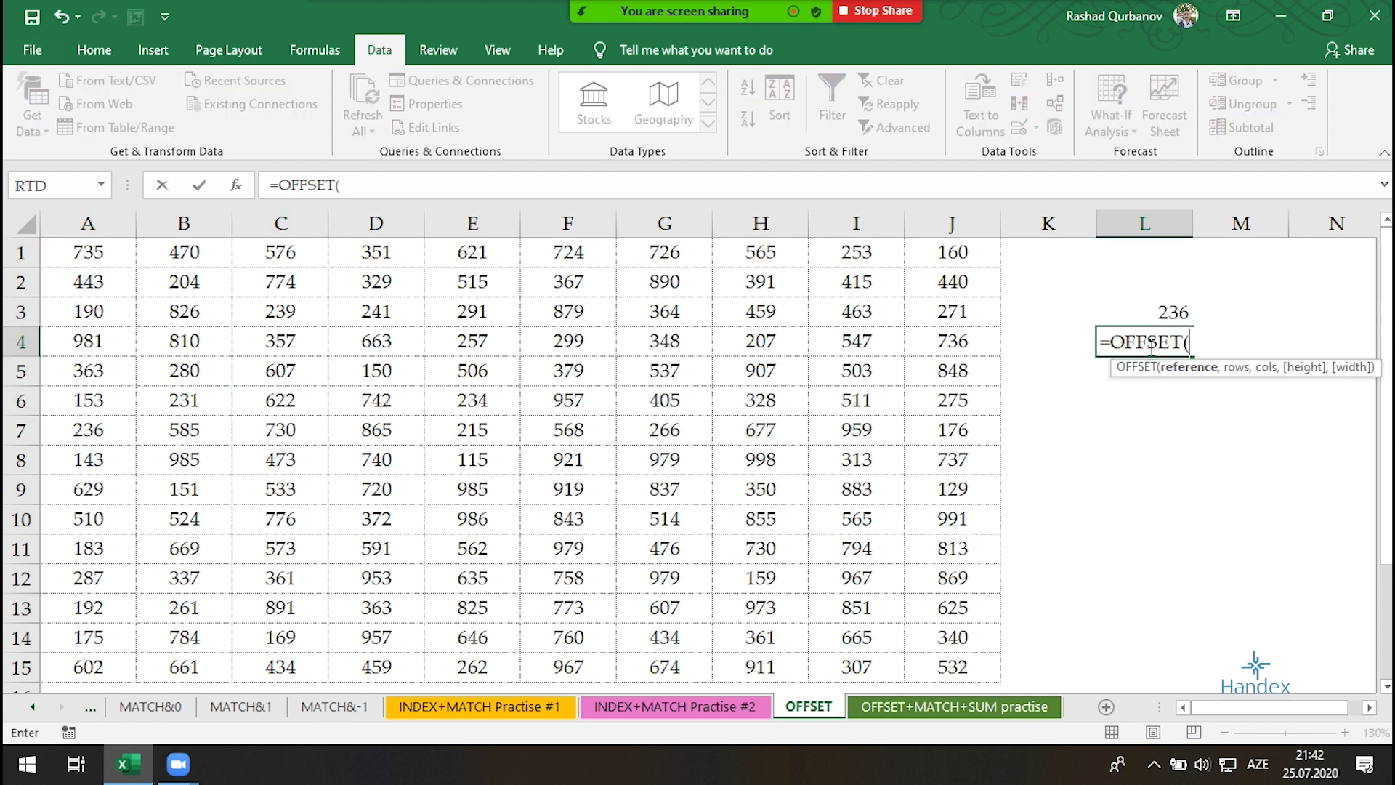
click(119, 261)
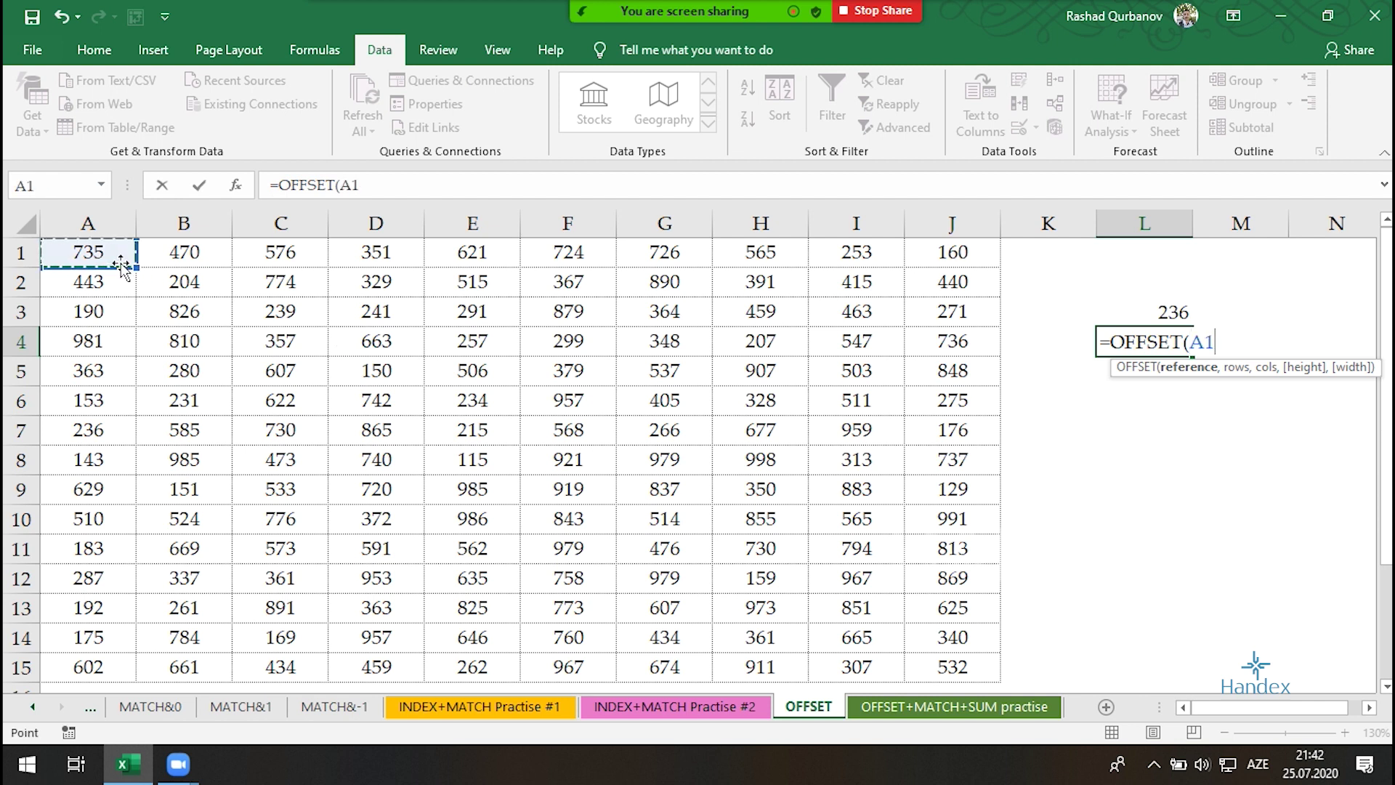
text(,)
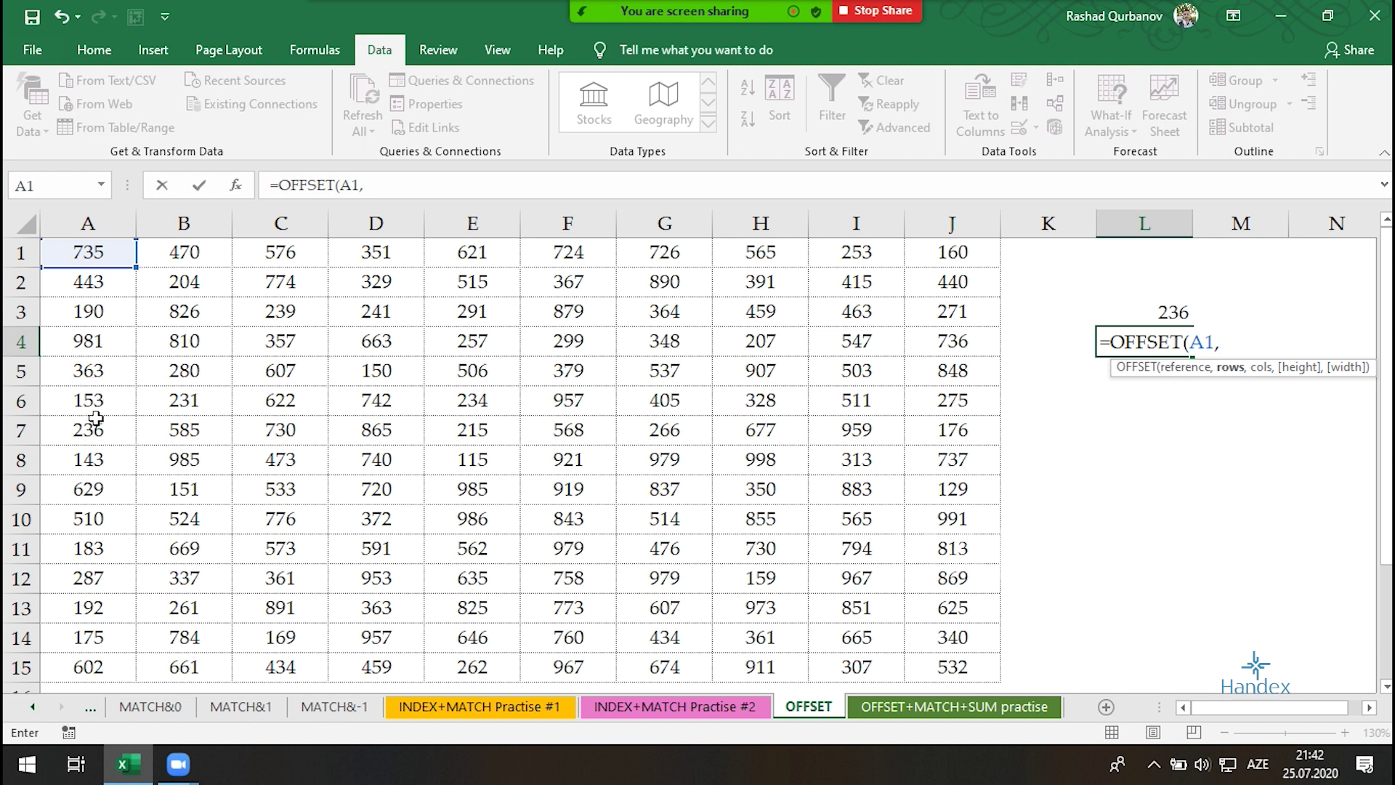
text(5,2)
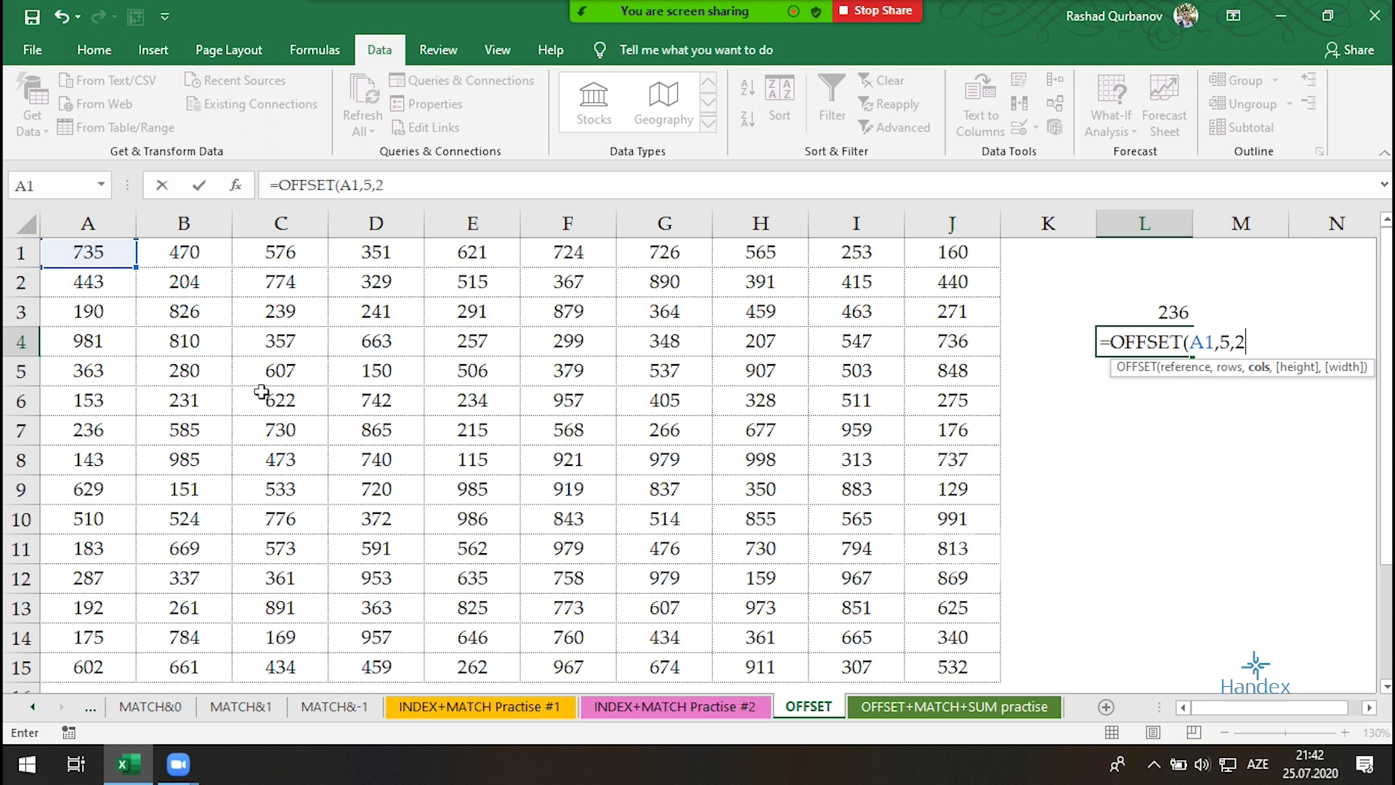
key(Return)
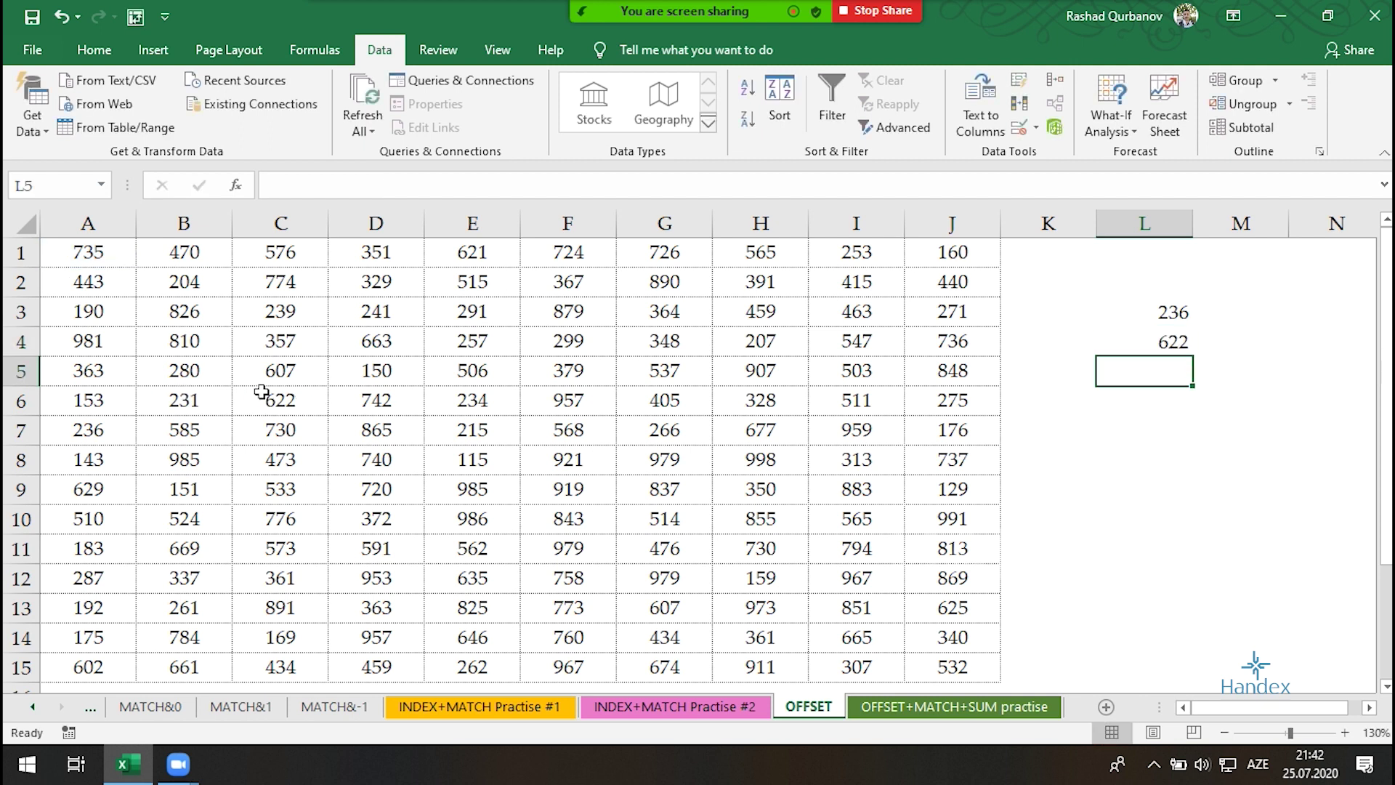
Review the L4 formula, then select E7, the cell holding 215
click(1164, 333)
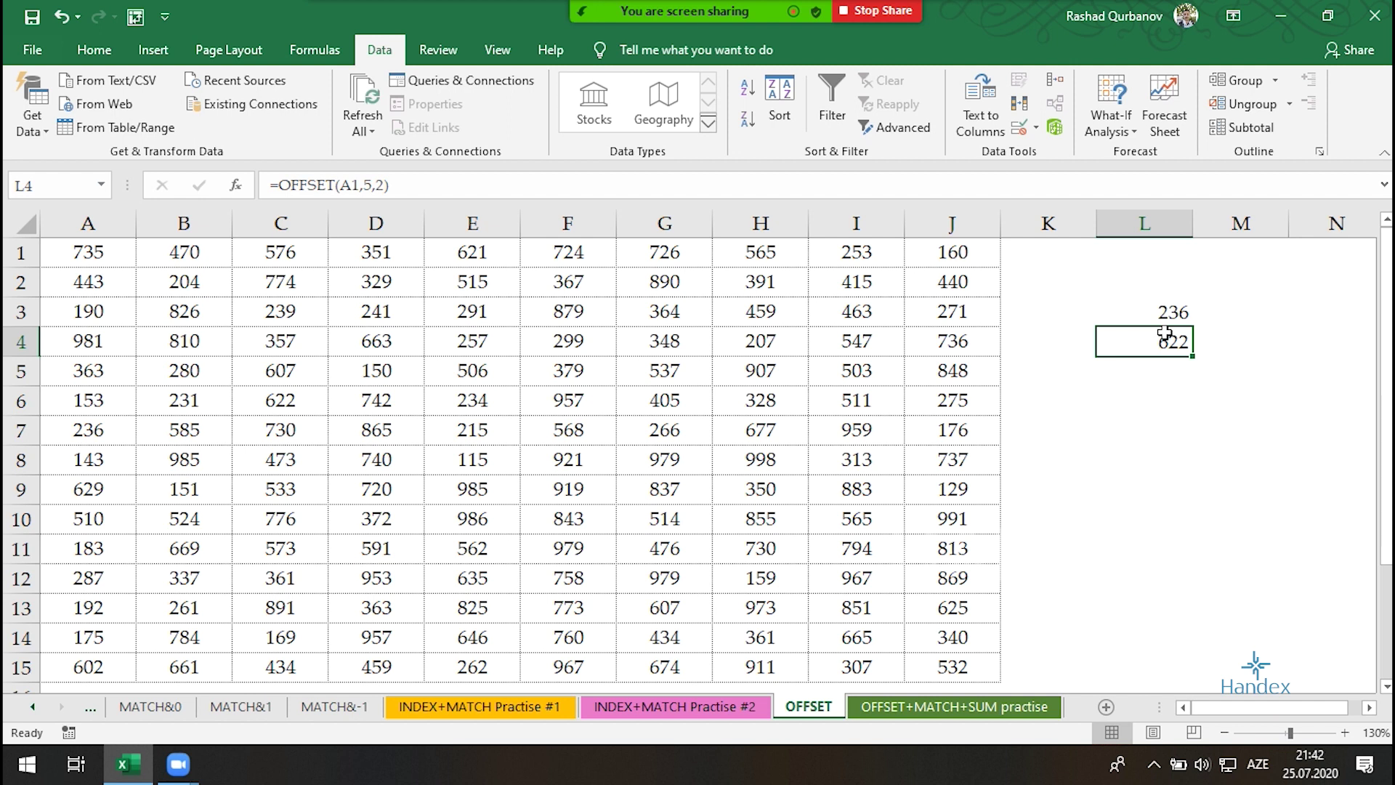
click(1177, 374)
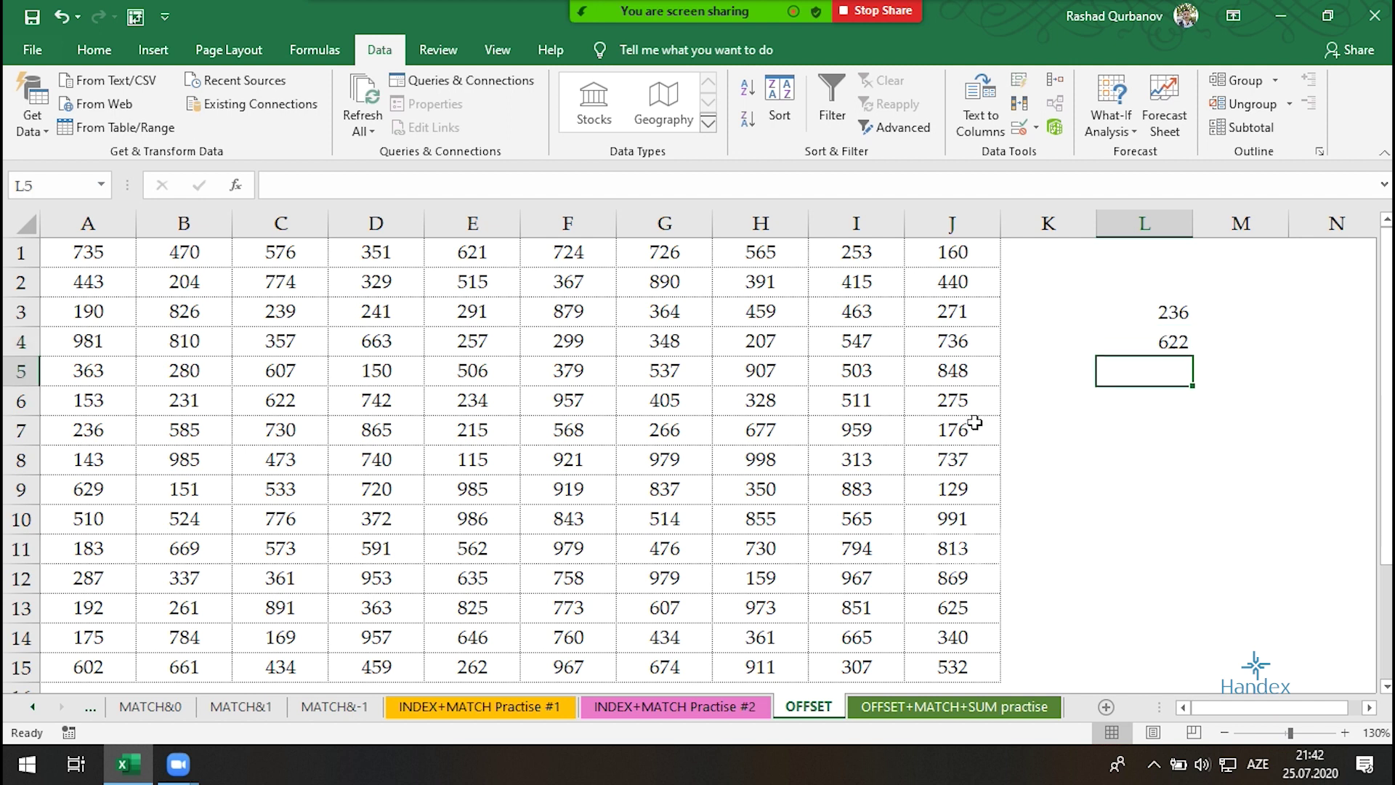
click(479, 436)
click(154, 57)
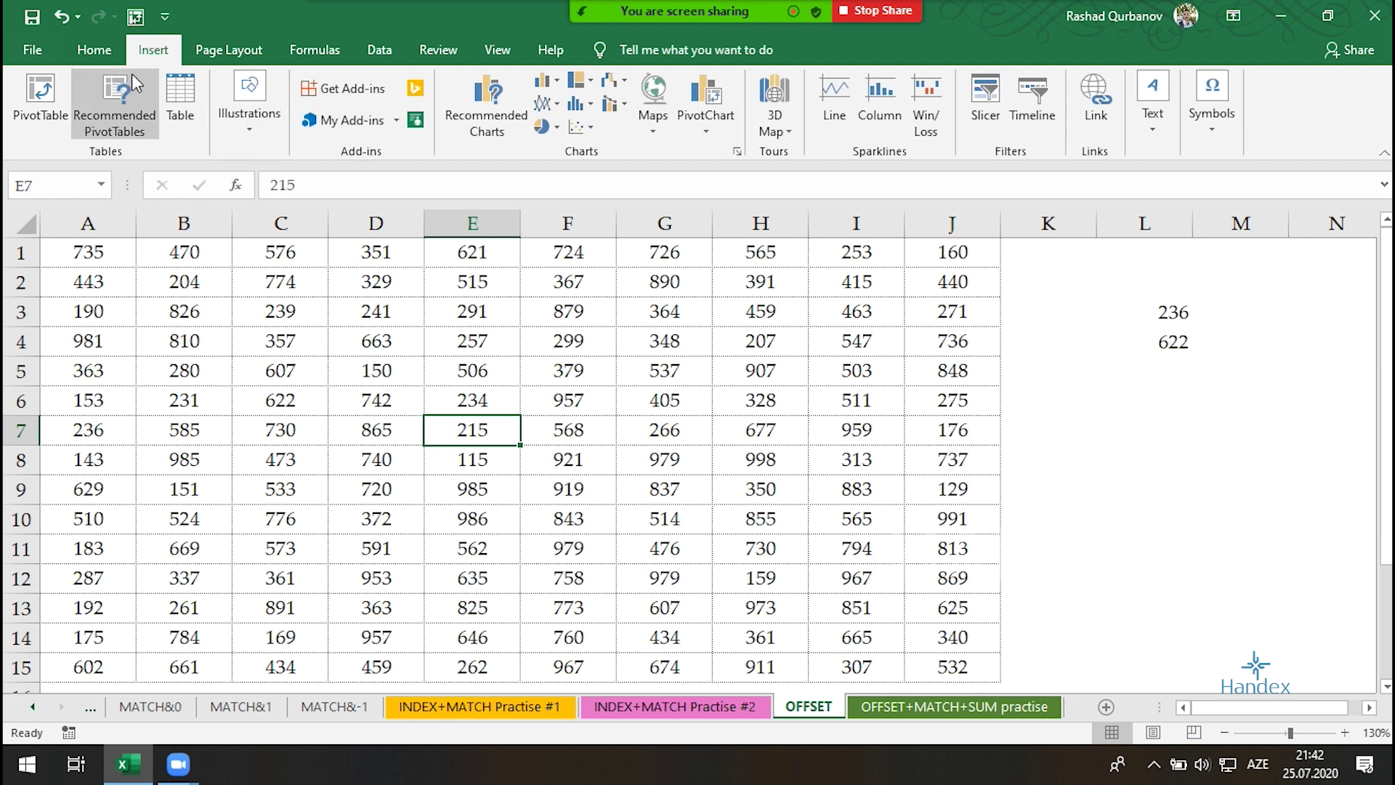
Fill cells E7 and C5 yellow
click(95, 49)
click(323, 120)
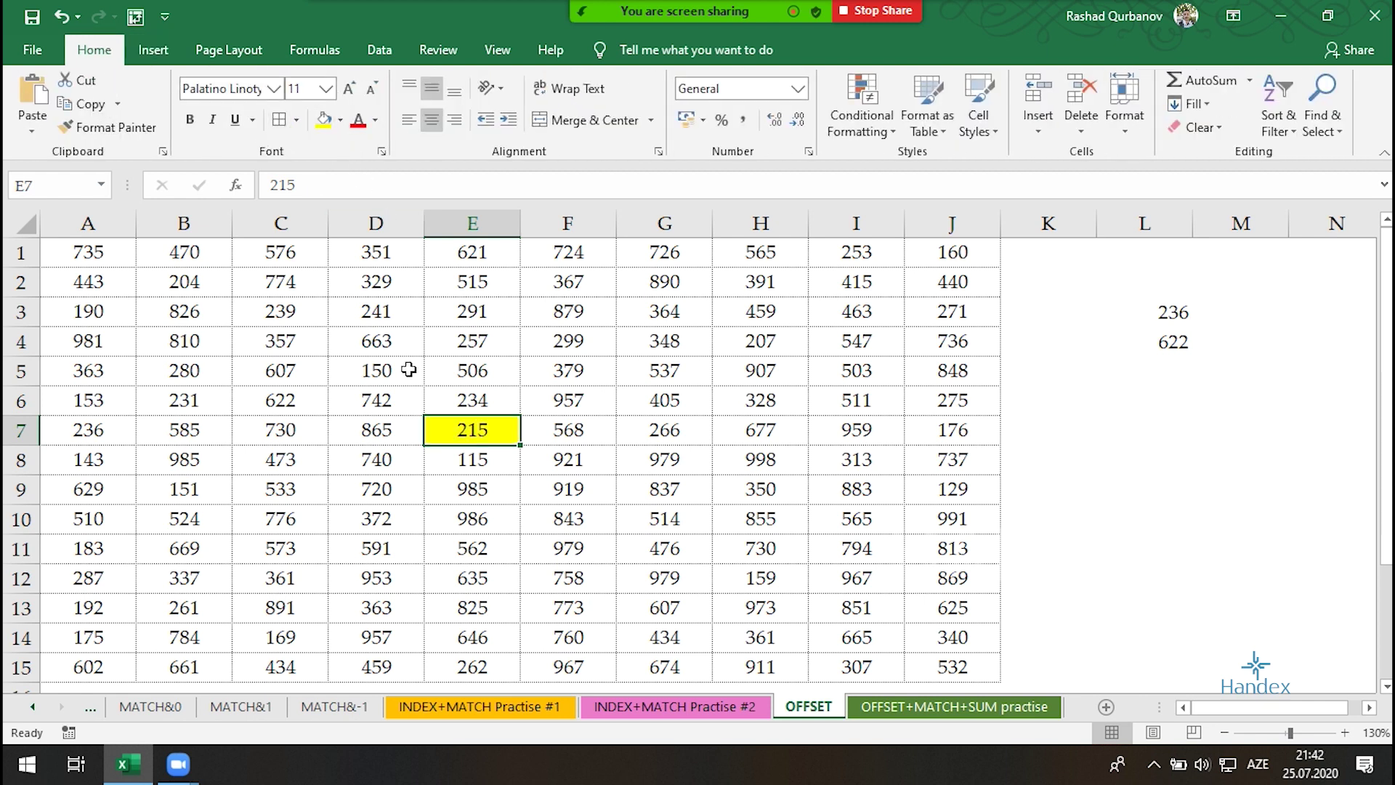
click(302, 369)
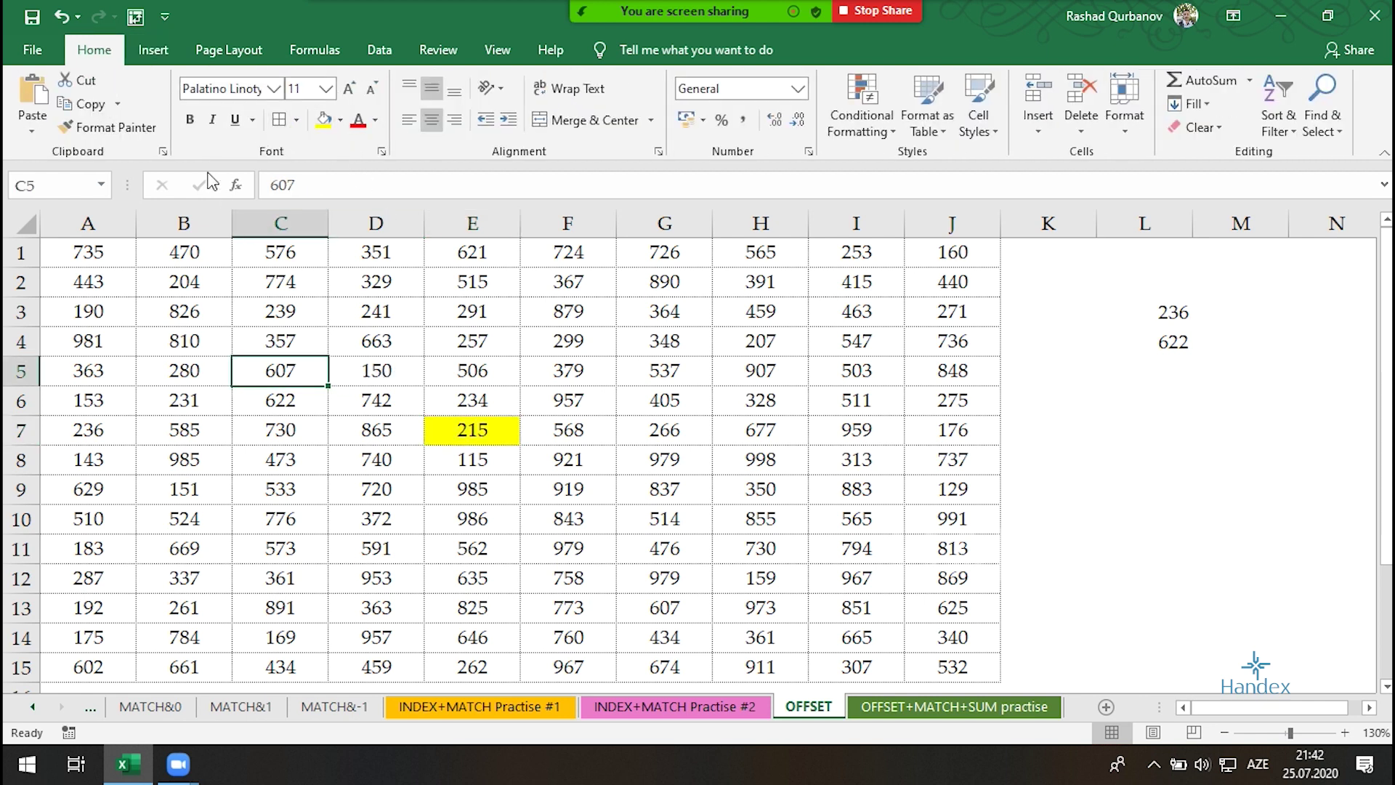
click(323, 120)
click(1155, 409)
Enter =OFFSET(E7,-2,-2) in L5, returning 607
click(1171, 365)
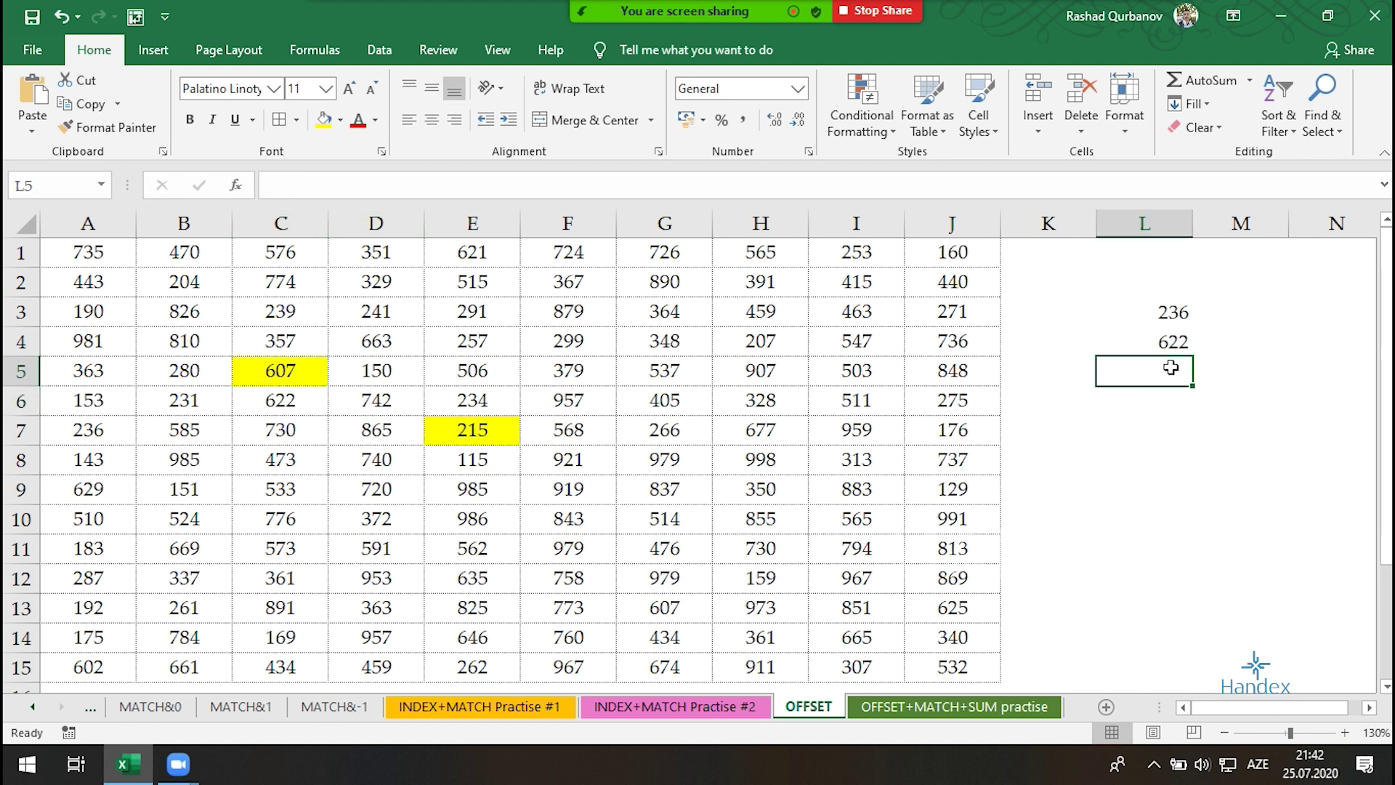
text(=off)
key(Tab)
click(436, 463)
click(480, 425)
text(,)
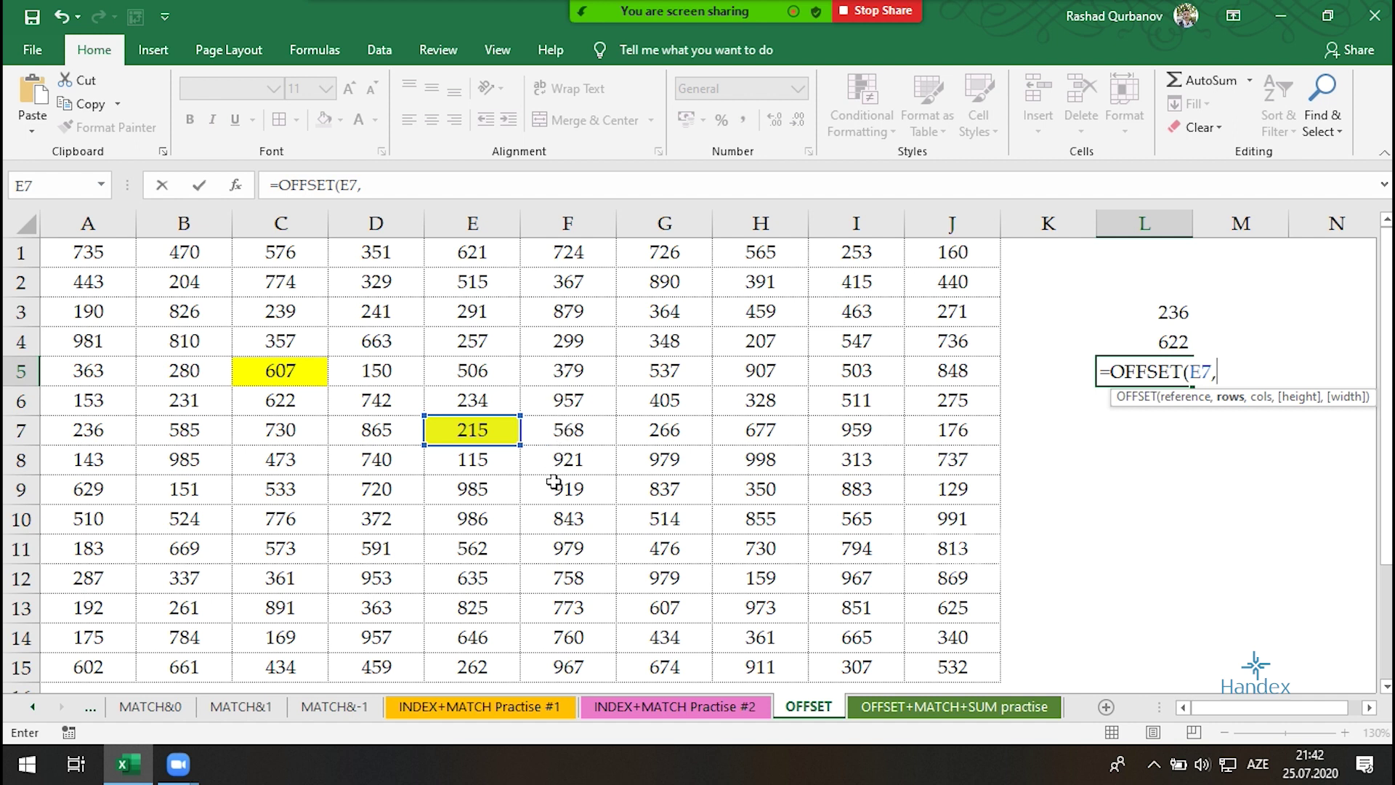
text(-2)
text(,-)
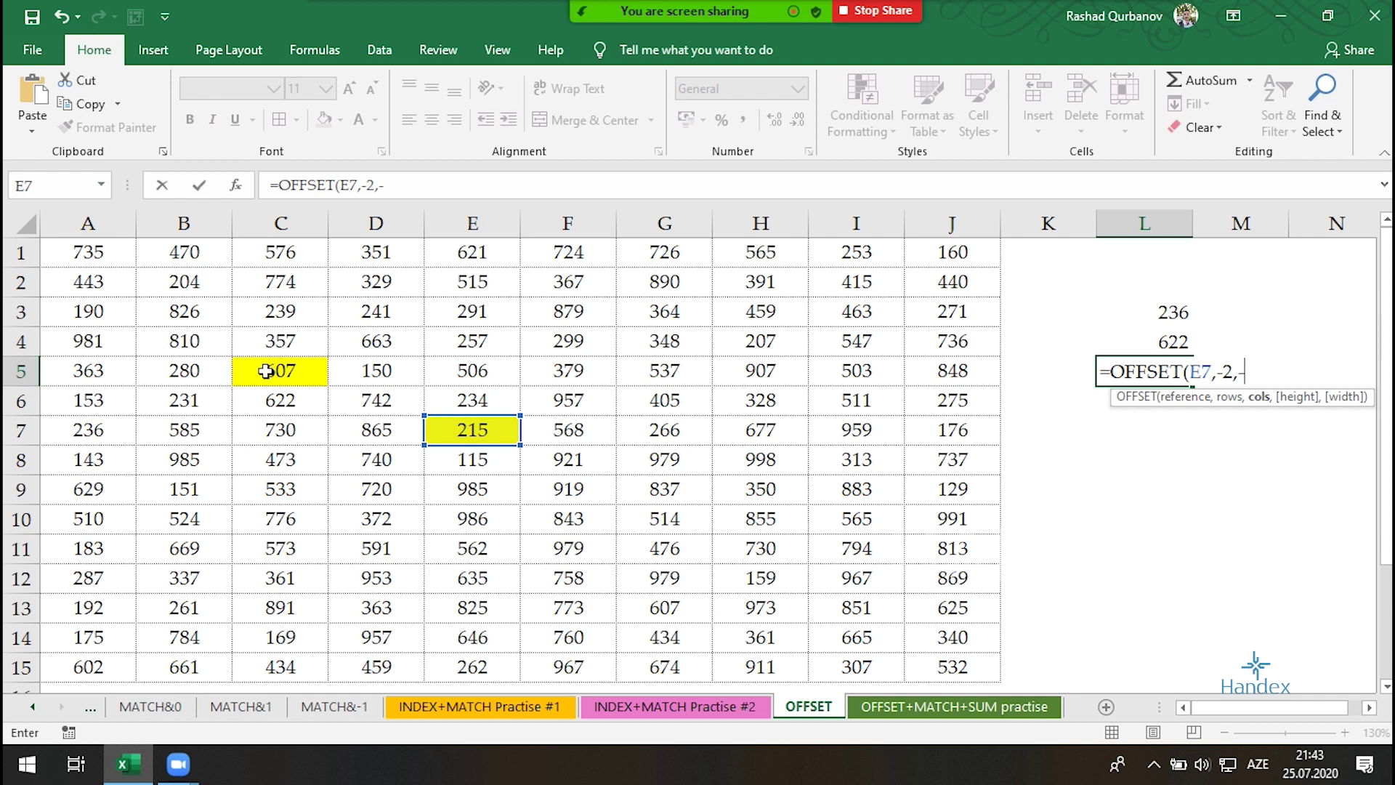
text(2)
key(Return)
click(1127, 377)
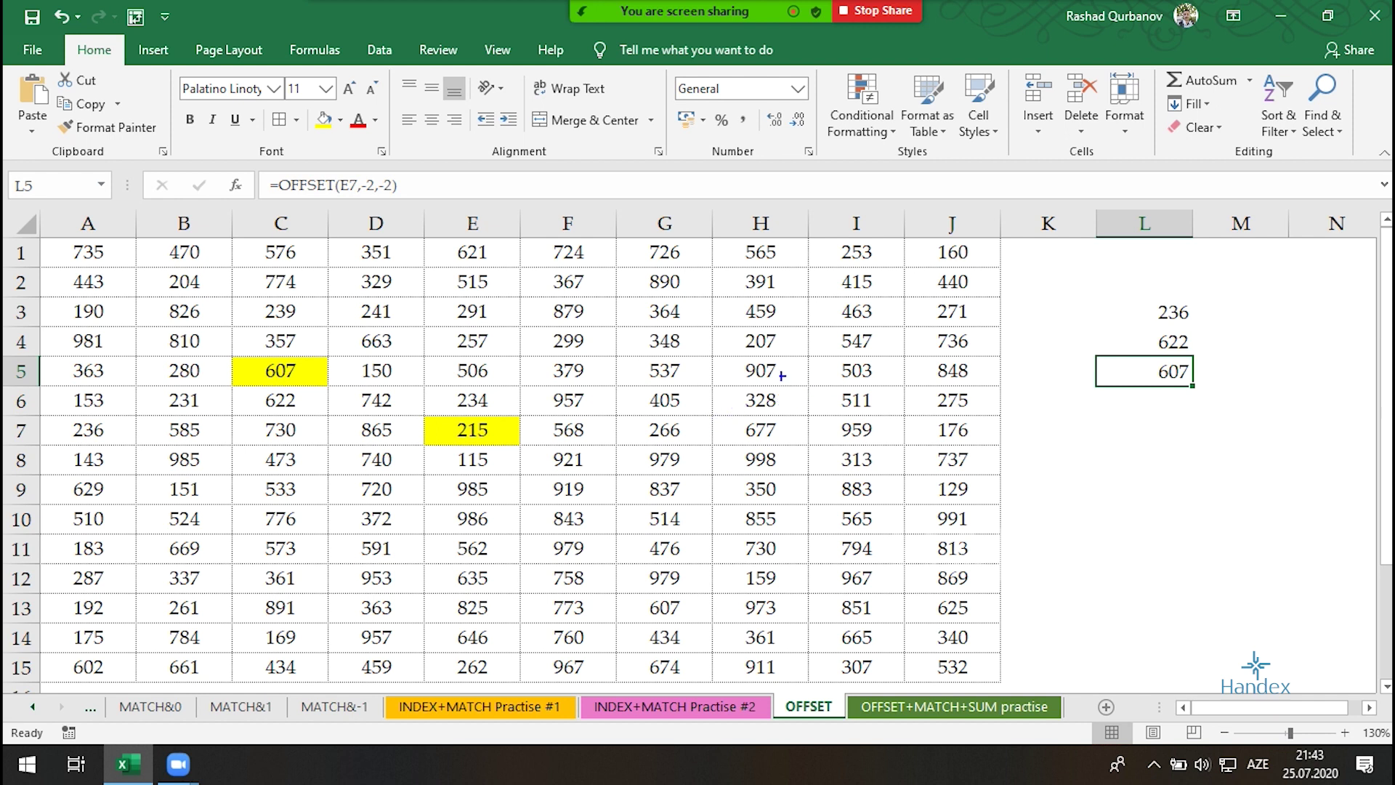
Mark up the sheet to illustrate the L5 shift from E7
mouse_move(729, 377)
mouse_down()
mouse_move(620, 387)
mouse_move(643, 407)
mouse_up()
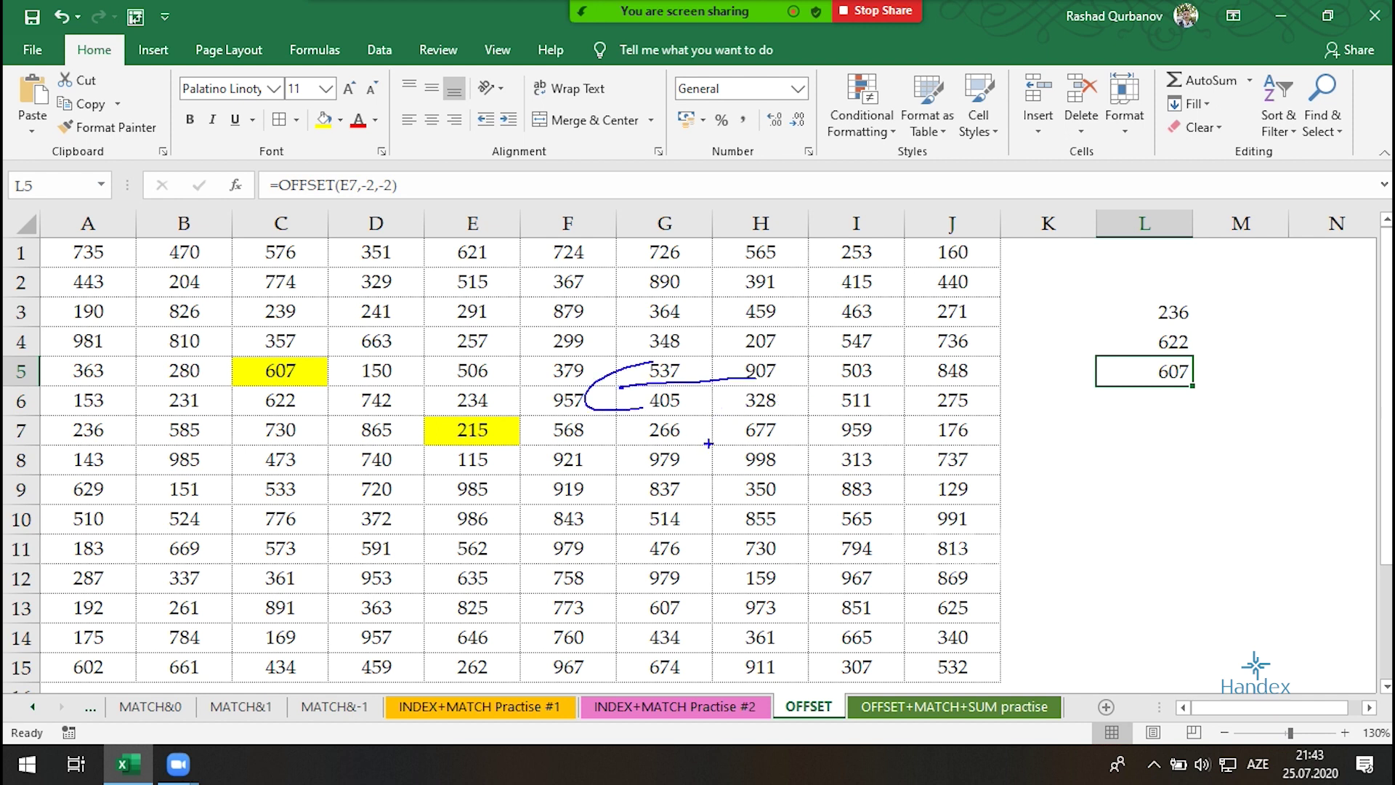
mouse_move(853, 382)
mouse_down()
mouse_move(962, 370)
mouse_move(962, 401)
mouse_up()
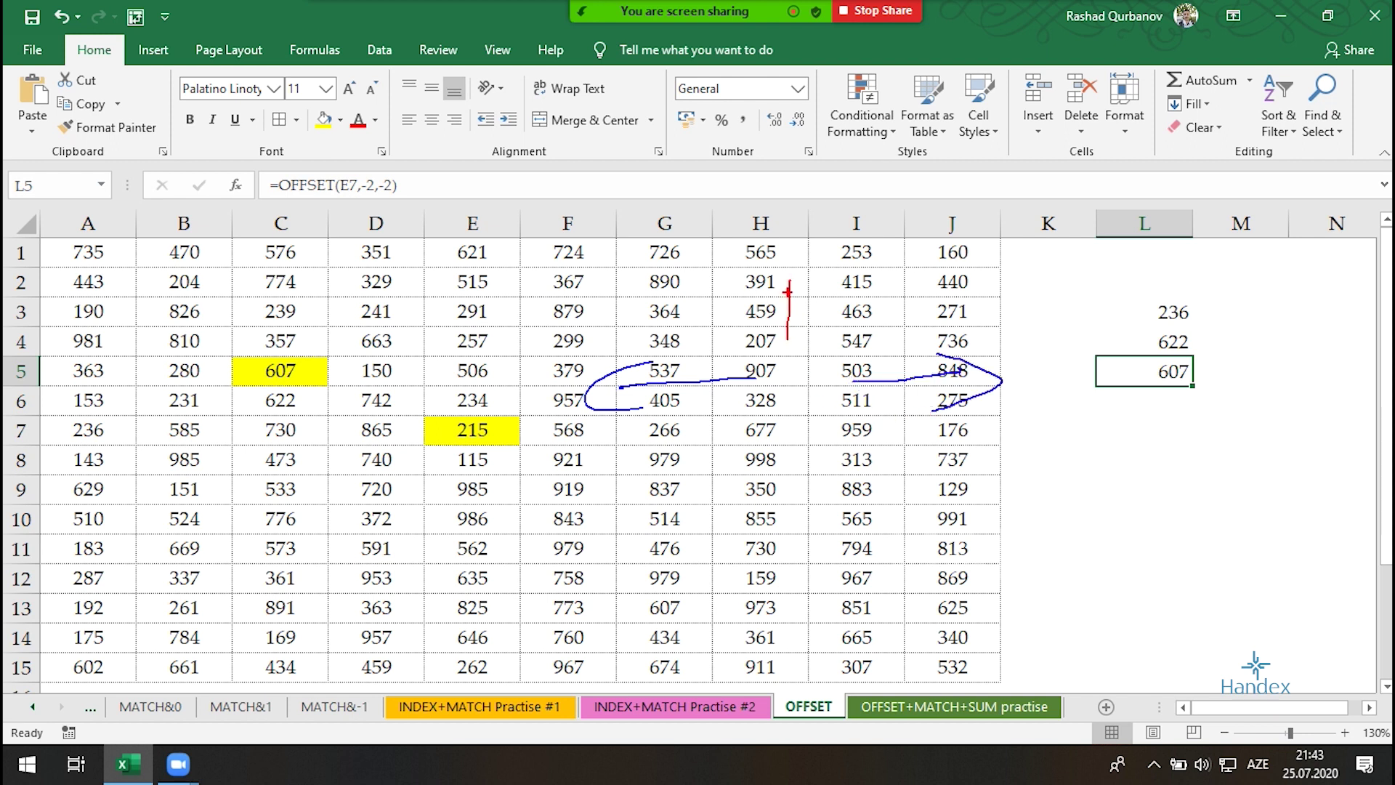
drag(782, 404, 787, 514)
drag(769, 465, 807, 468)
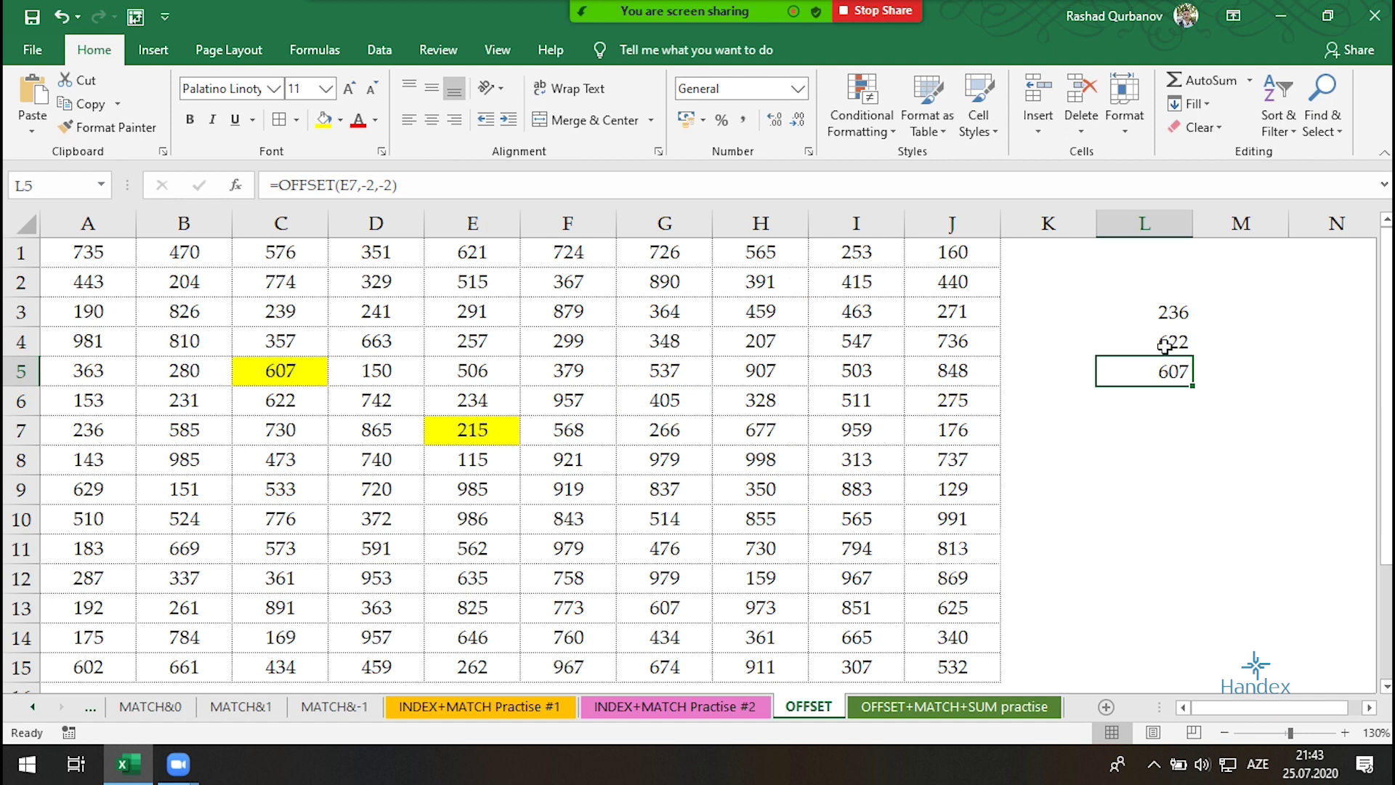
click(1163, 401)
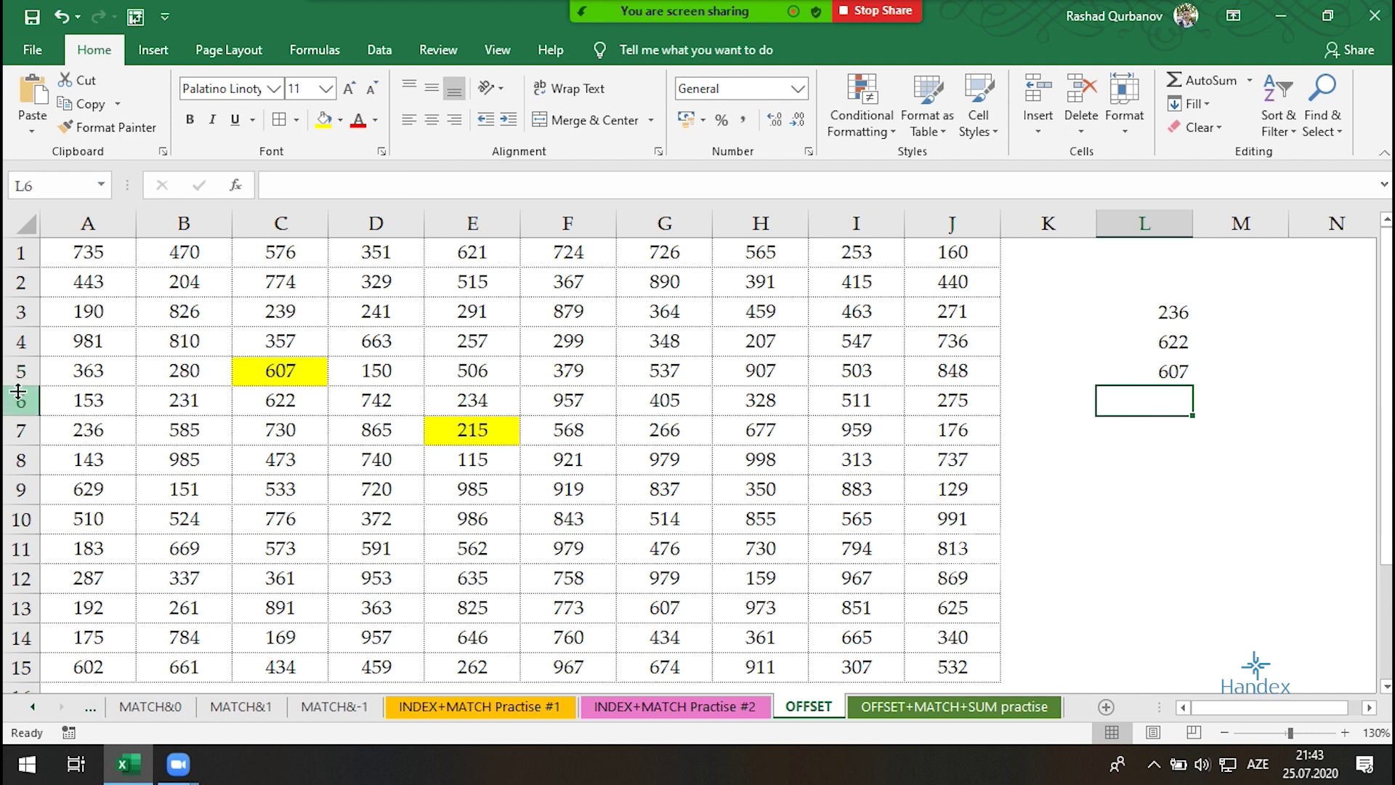
Fill the H1:J4 block yellow and check its 4907 total
click(799, 359)
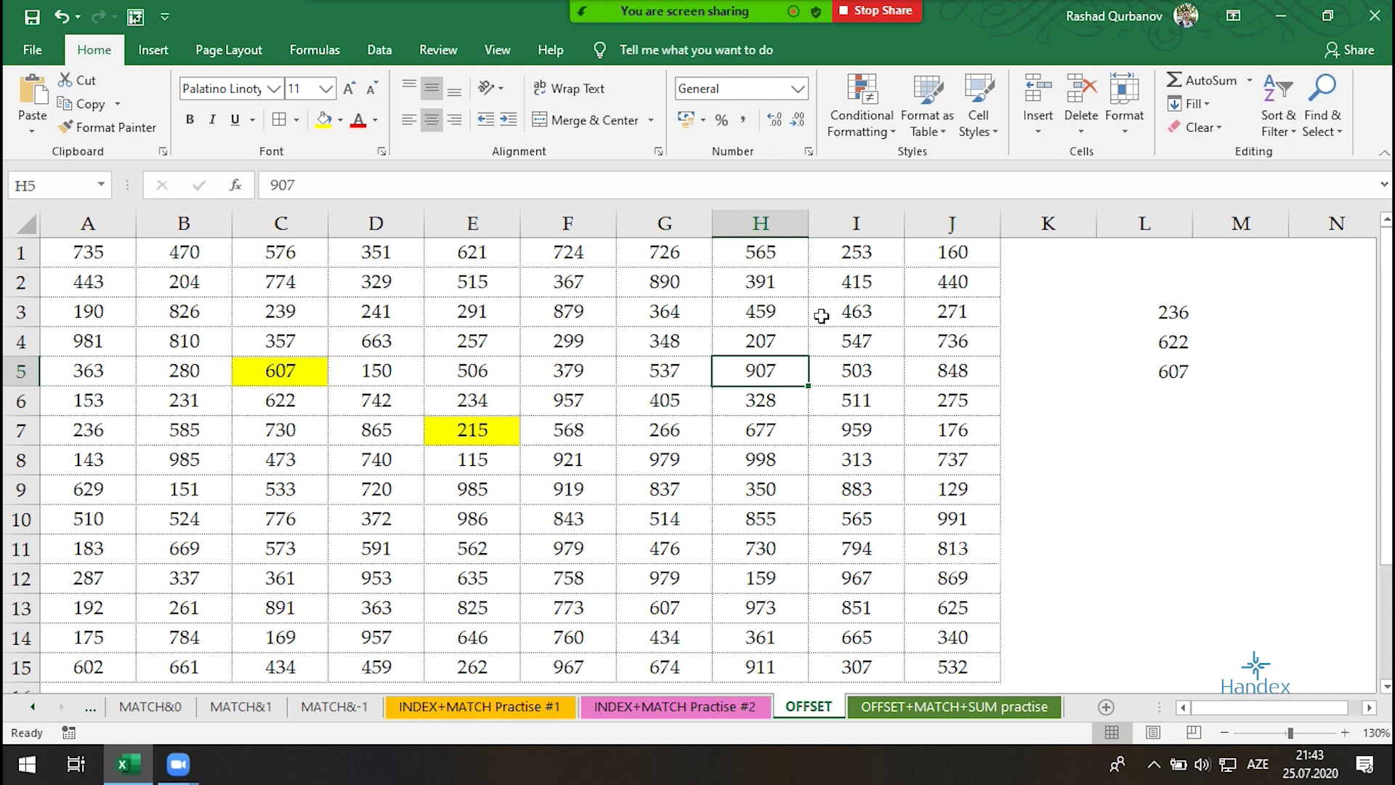
click(764, 247)
mouse_move(765, 244)
mouse_down()
mouse_move(942, 338)
mouse_move(733, 254)
mouse_move(959, 348)
mouse_up()
click(323, 118)
click(853, 480)
mouse_move(756, 351)
mouse_down()
mouse_move(951, 252)
mouse_move(725, 353)
mouse_up()
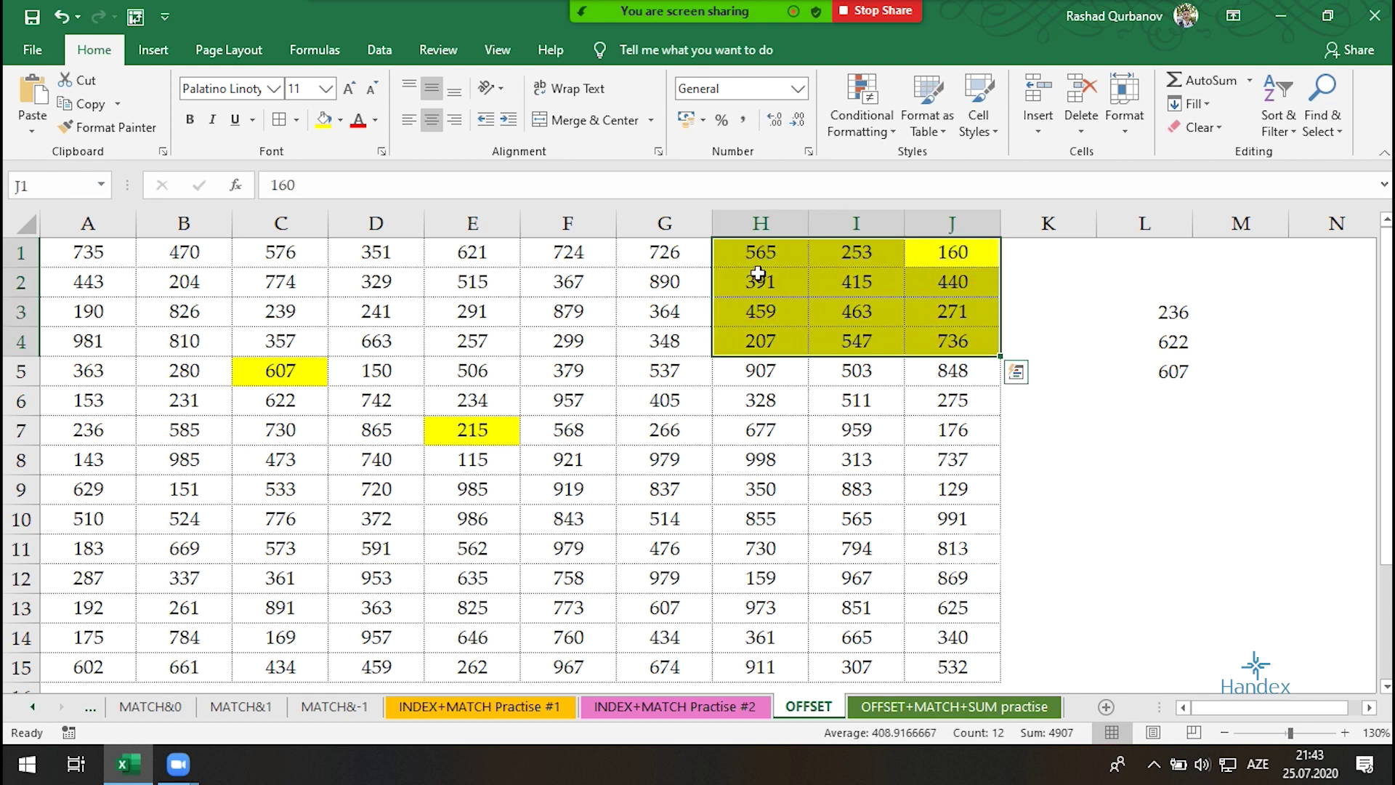
click(750, 247)
drag(748, 251, 974, 343)
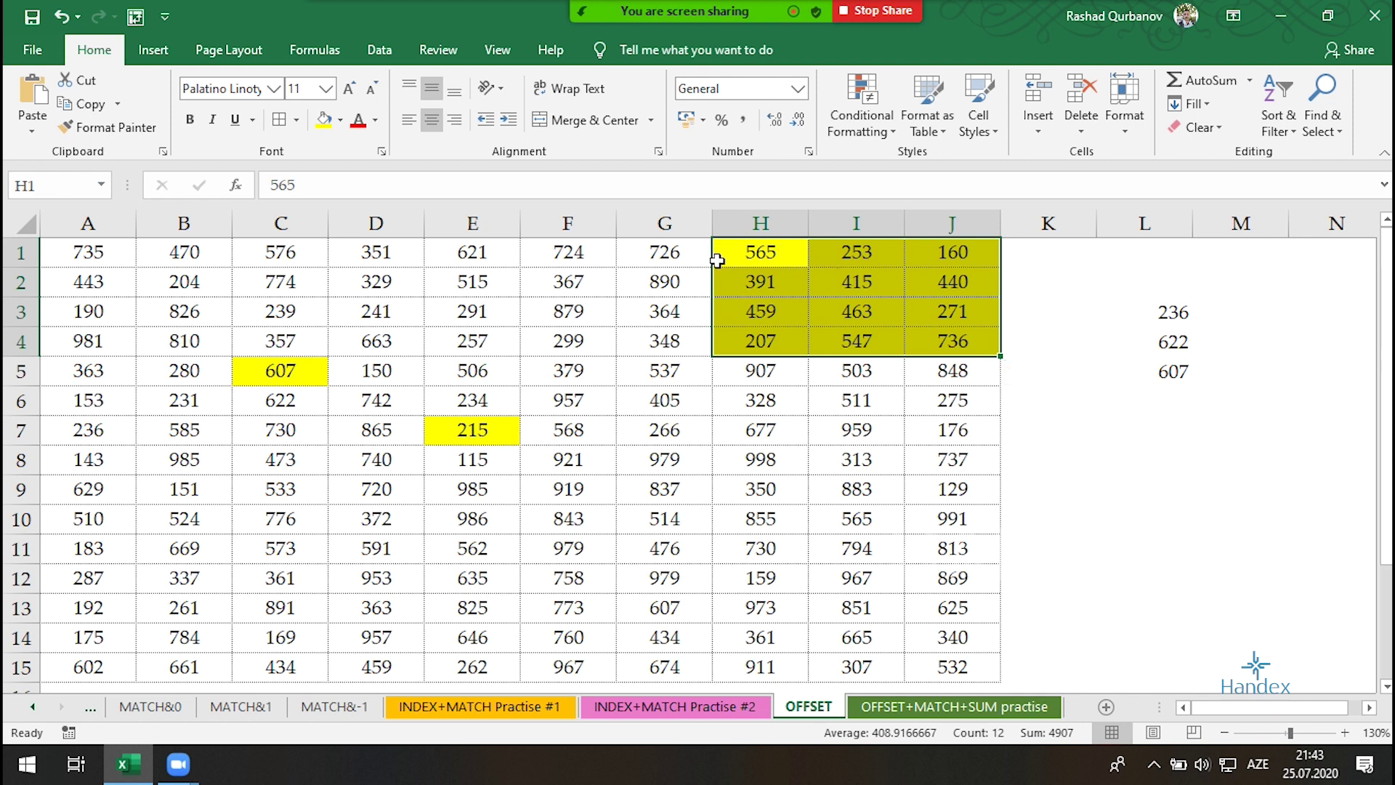
drag(778, 245, 927, 333)
Reselect E7 and the H1:J4 block, then choose L6 for a new formula
click(1157, 407)
click(507, 428)
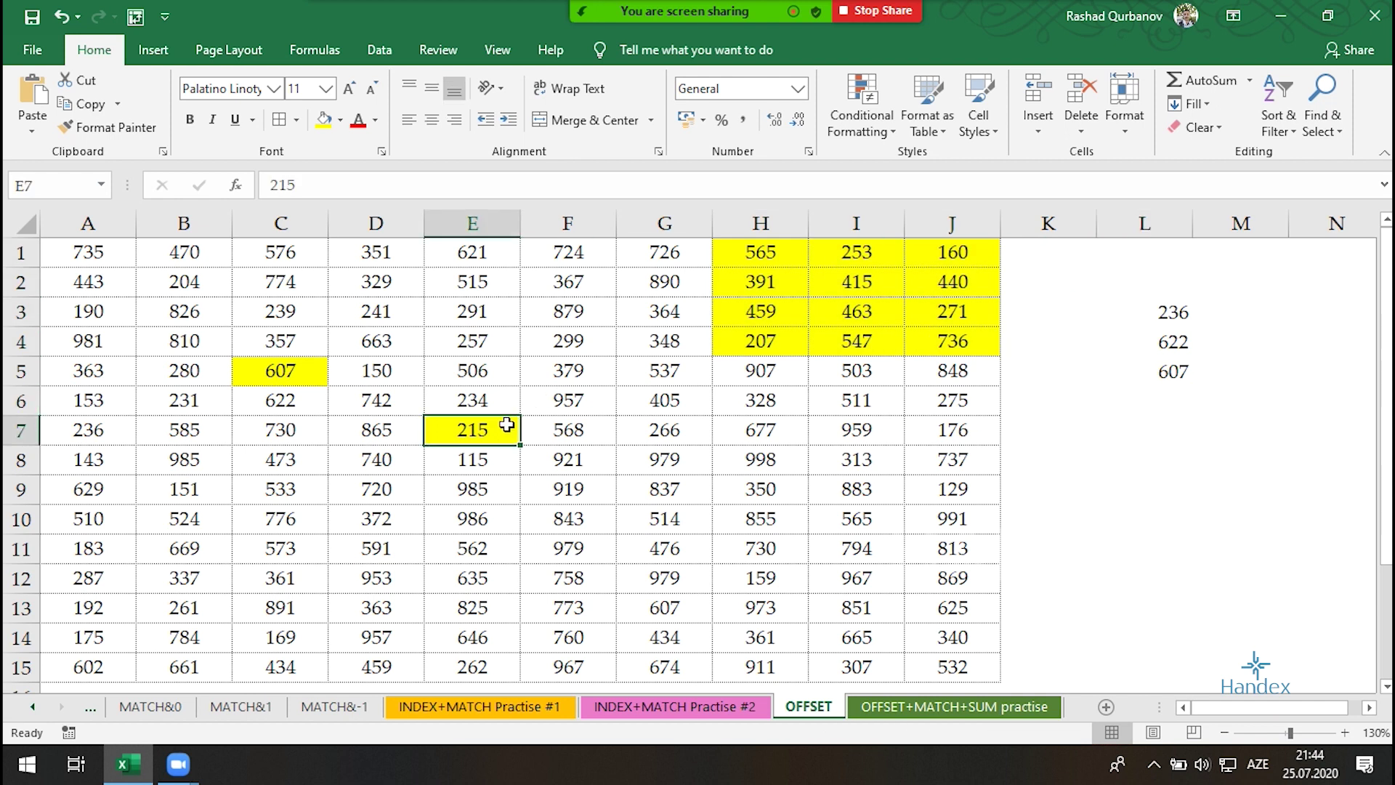
drag(760, 223, 894, 341)
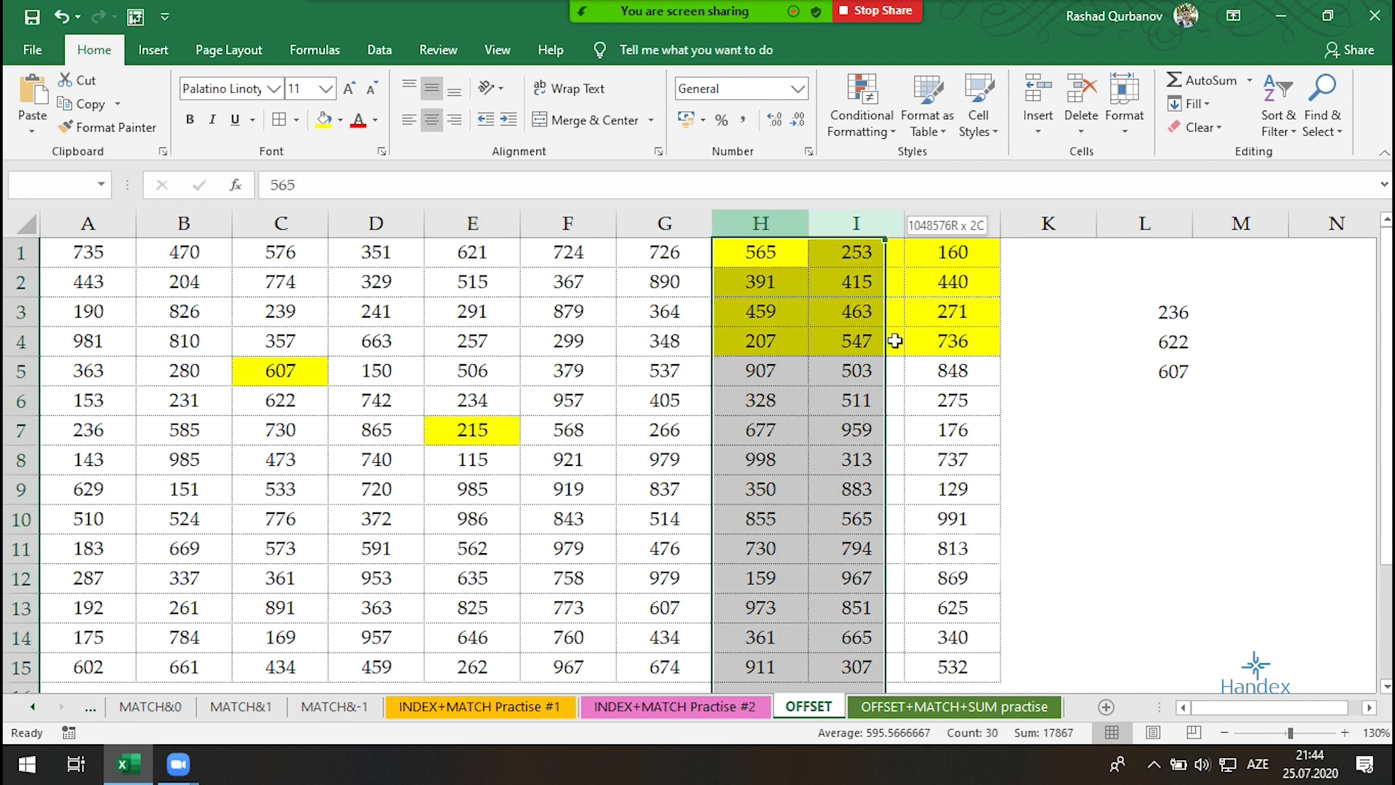
drag(760, 252, 952, 342)
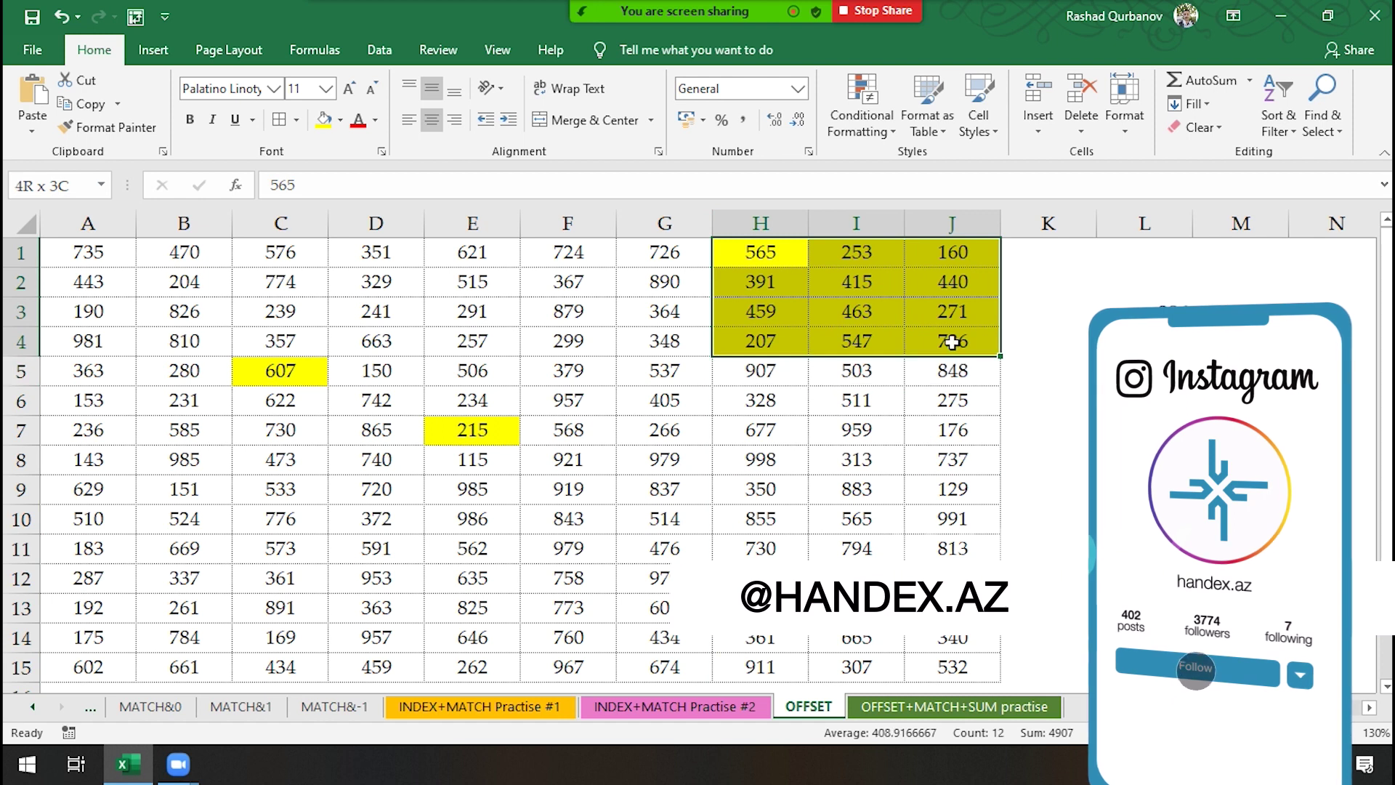
click(1144, 401)
Enter =OFFSET(E7,3,-3) in L6, returning 524 from B10
text(=of)
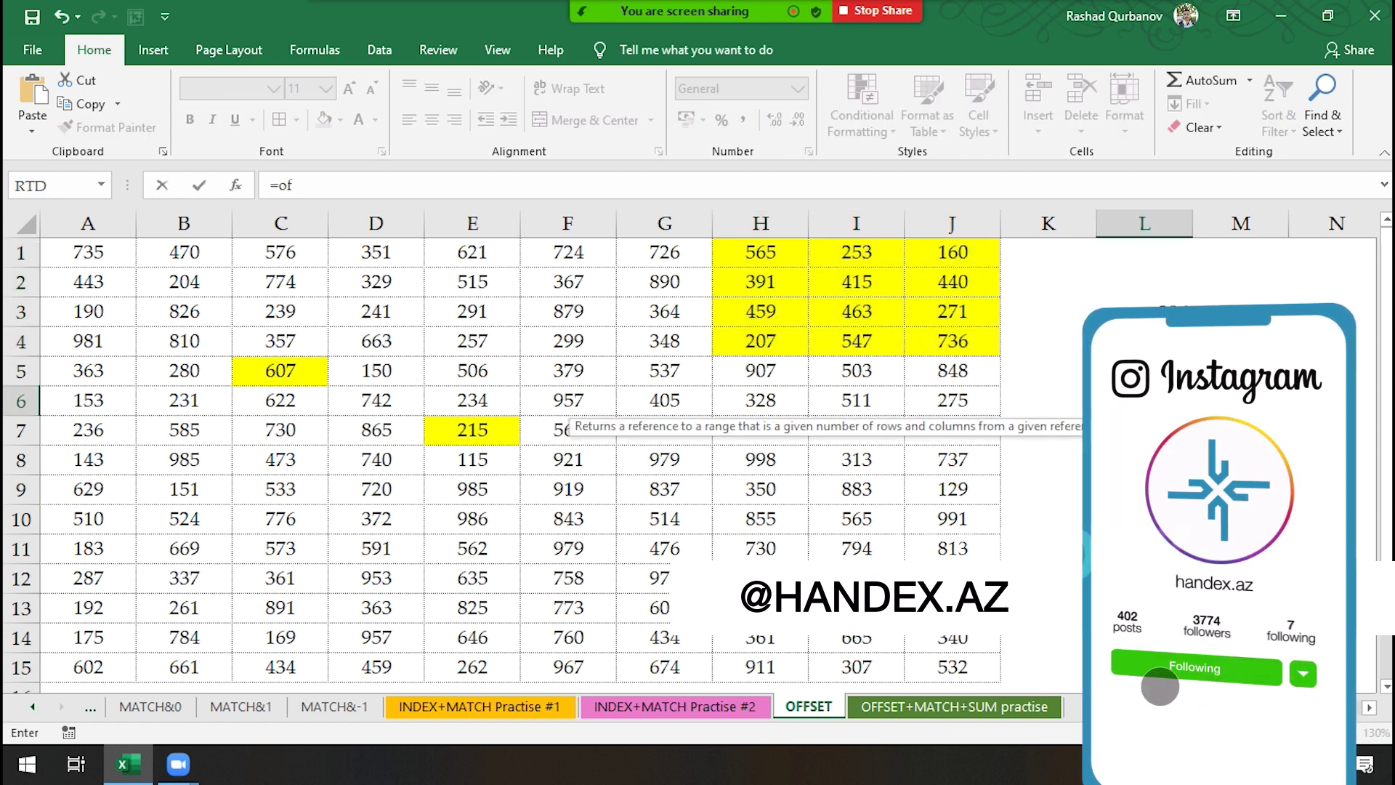
key(Tab)
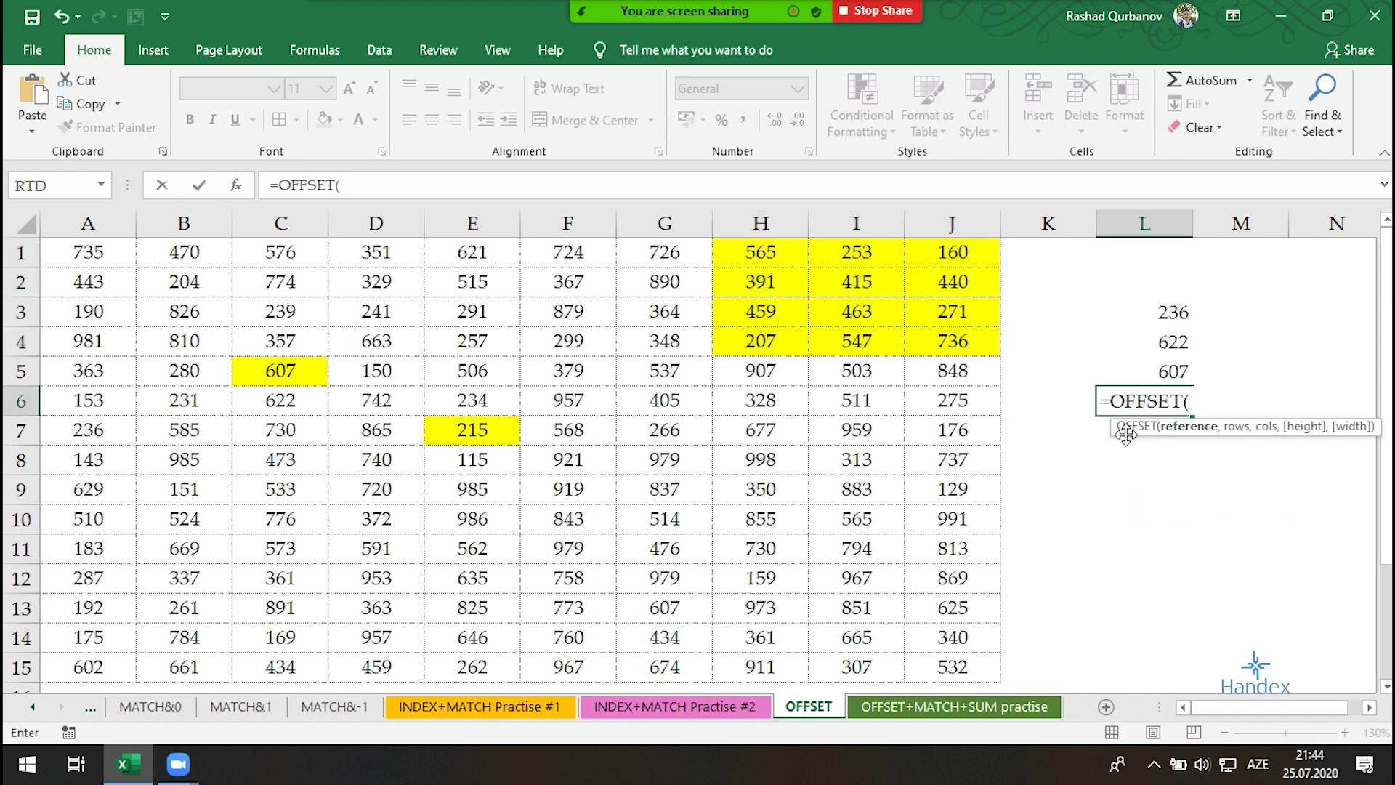
click(1125, 433)
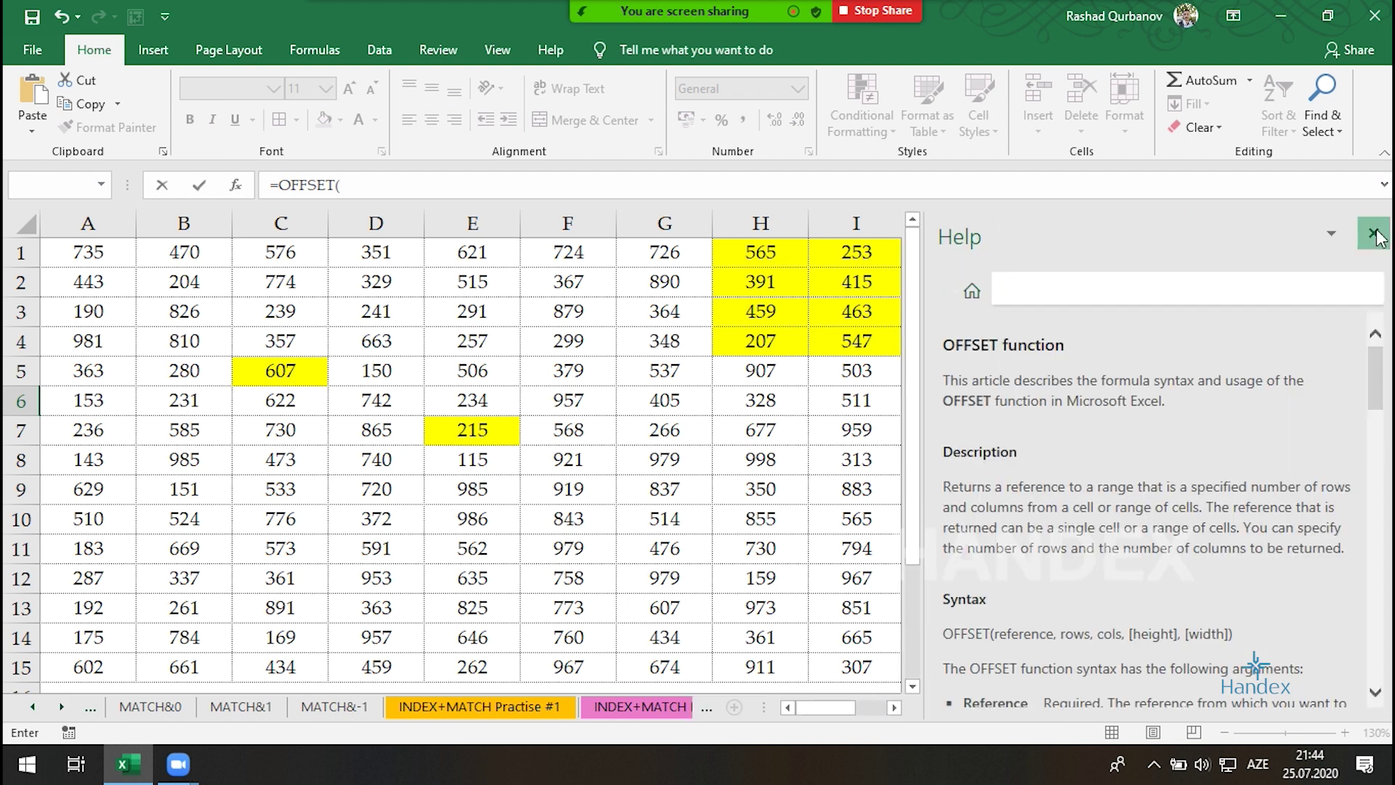
click(1373, 234)
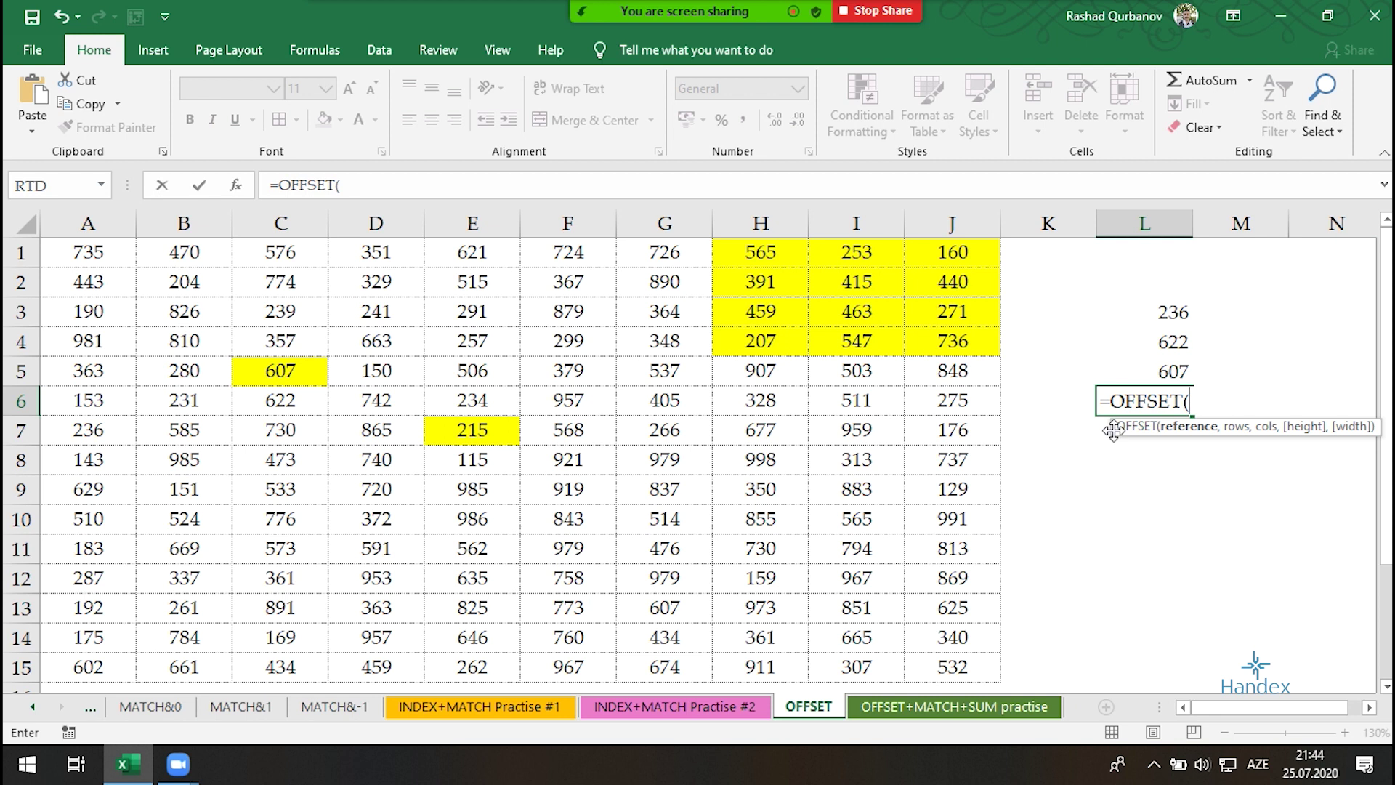
click(472, 432)
text(,)
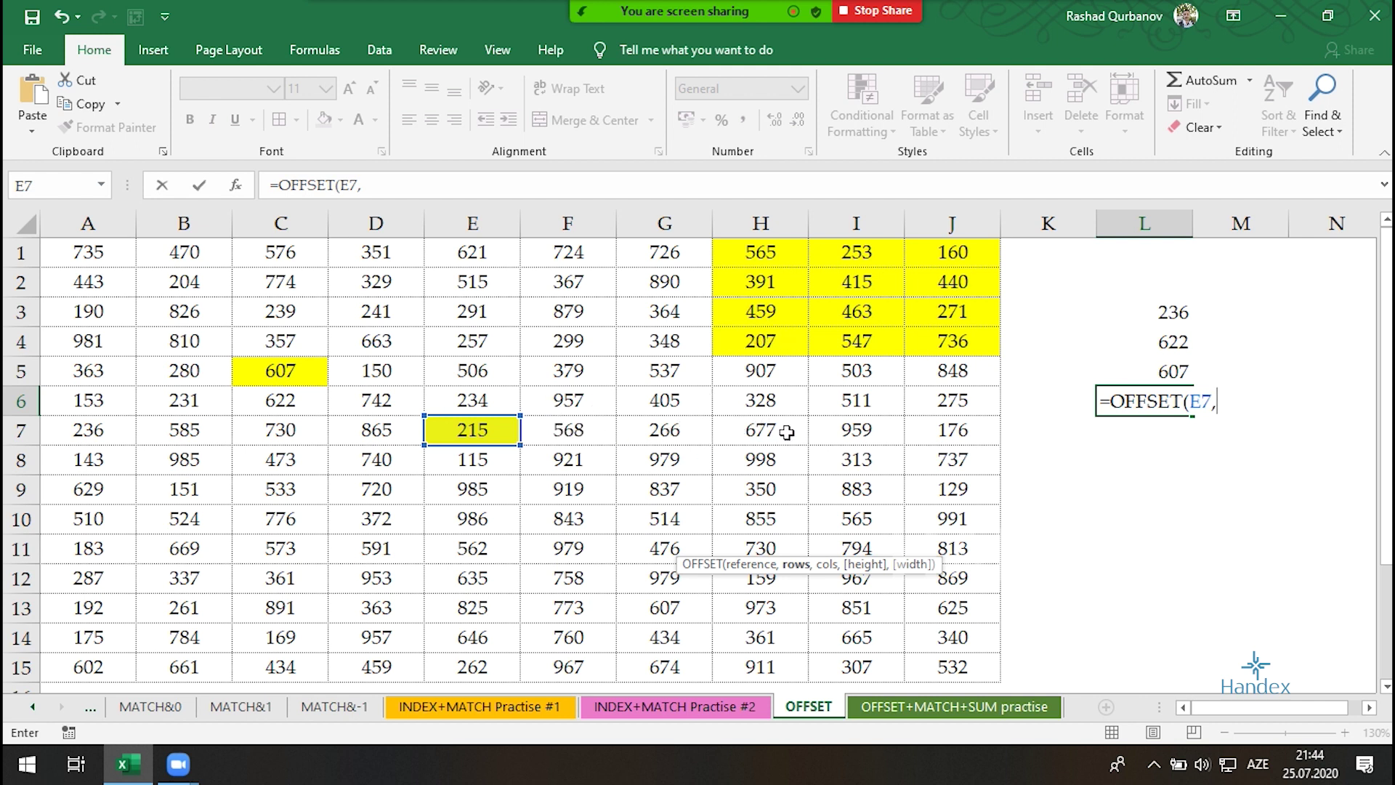
text(3,)
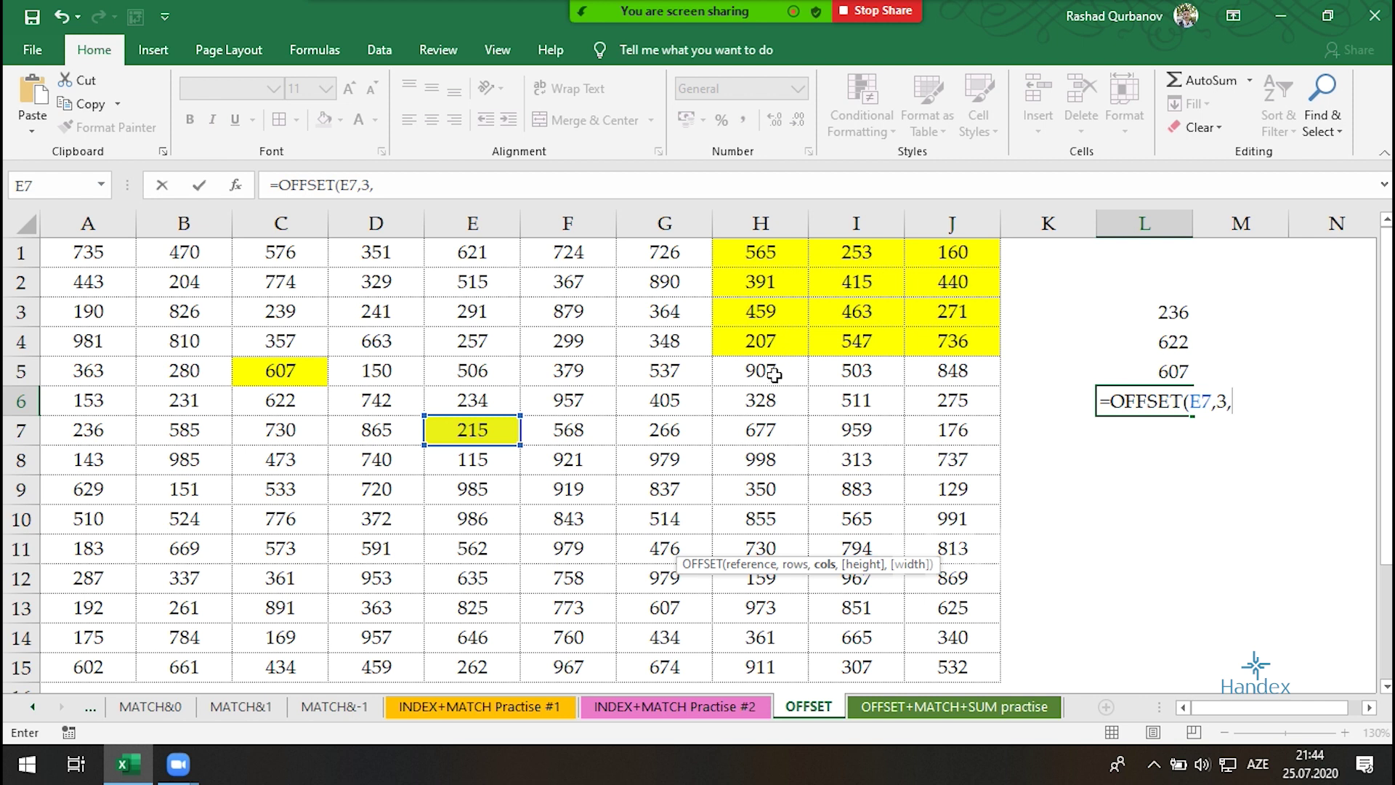
text(-3))
key(Return)
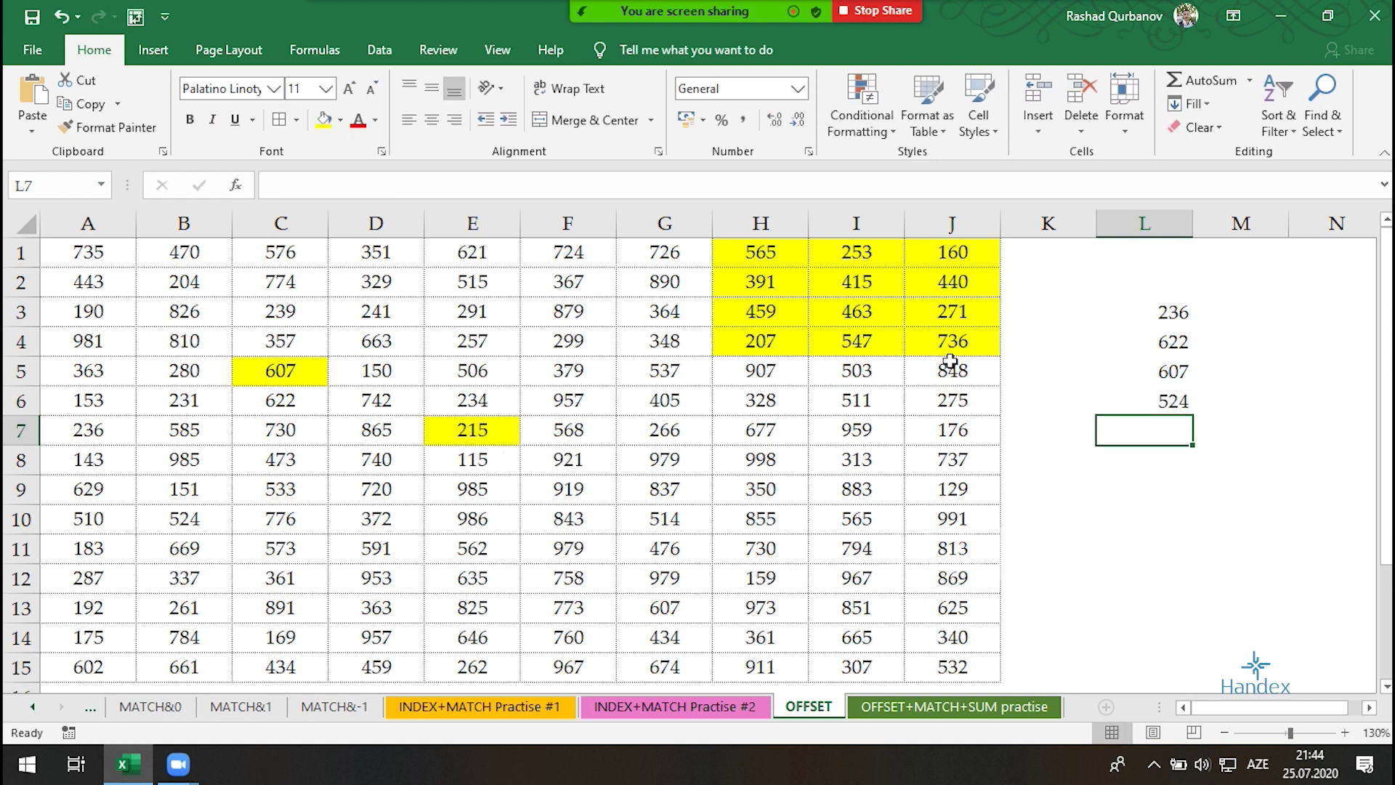
Edit L6 to =OFFSET(E7,-3,3), returning 207 from H4
double_click(1155, 390)
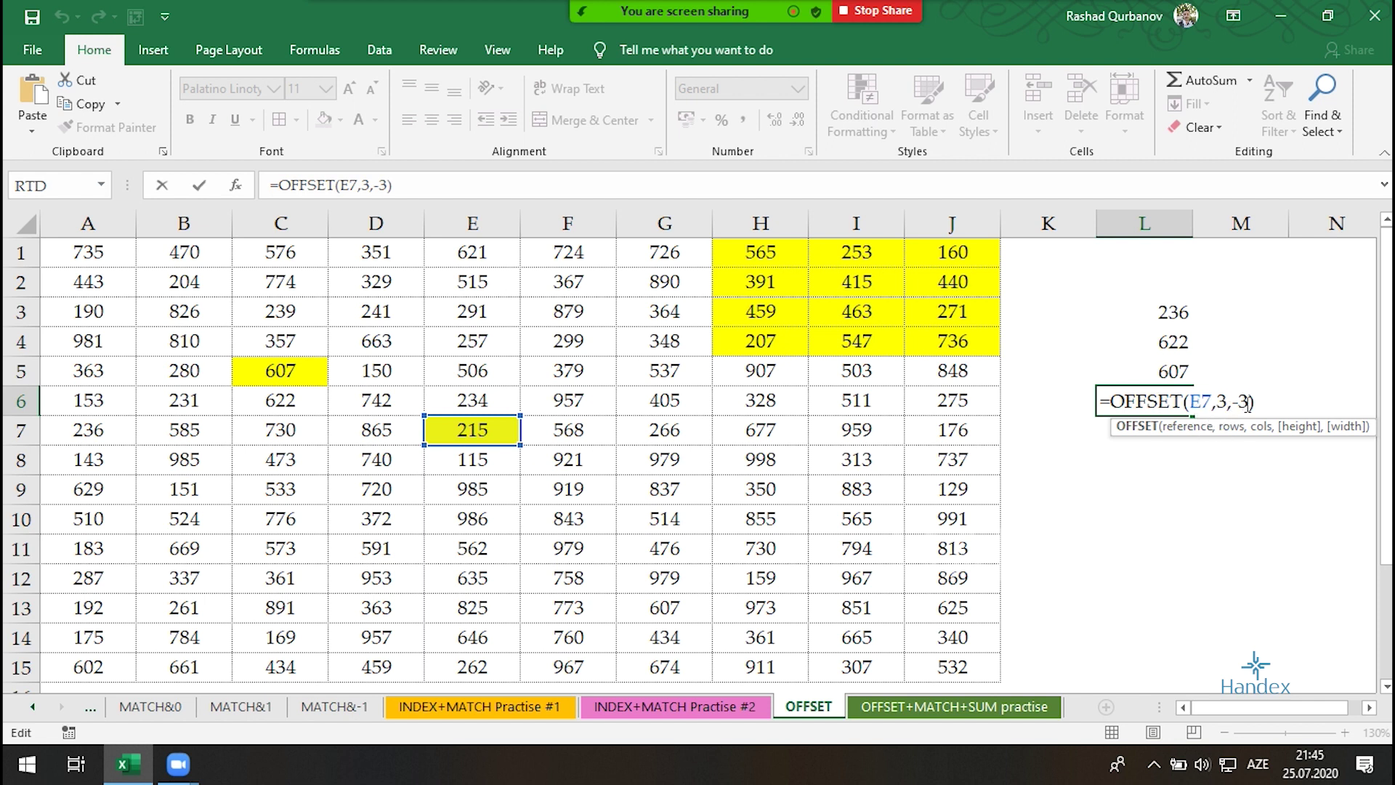
click(1219, 400)
text(-)
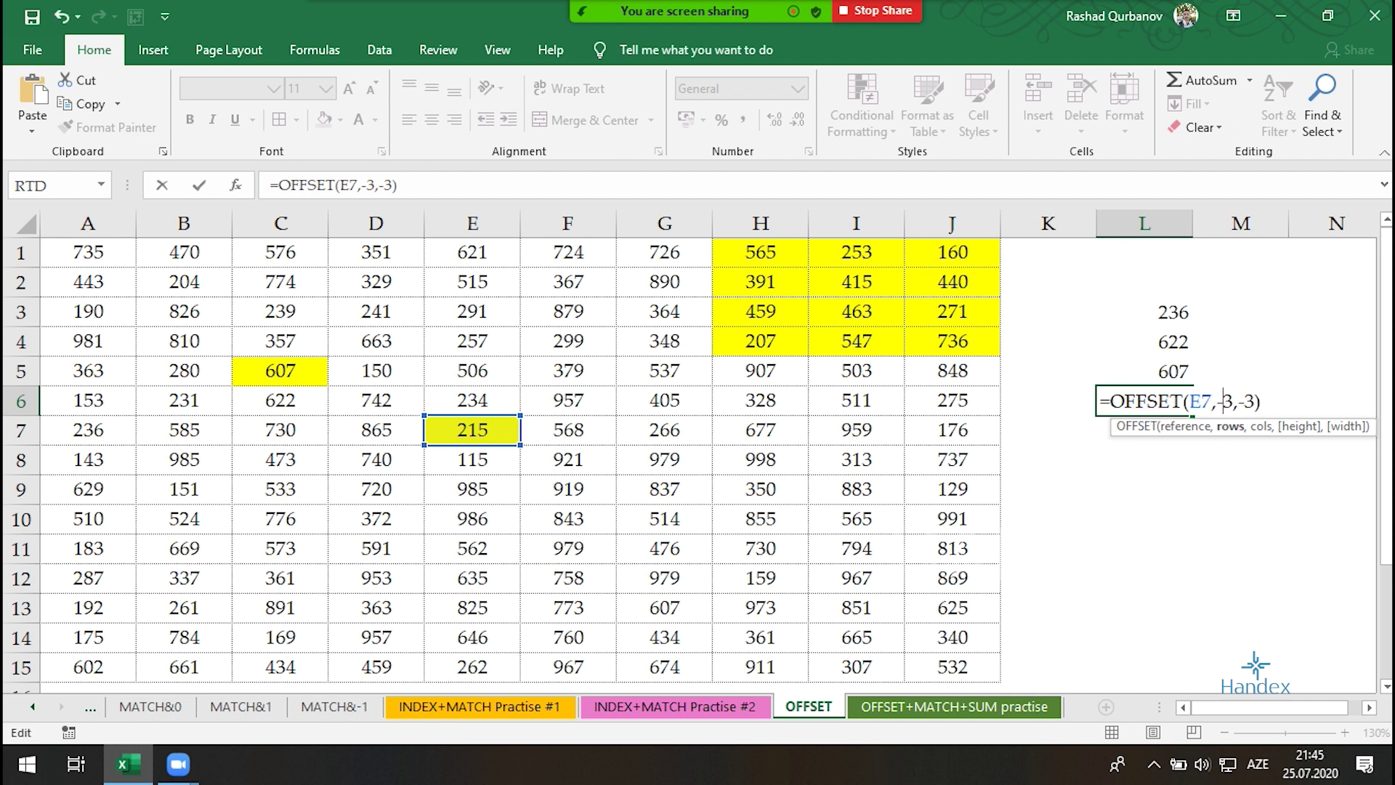
key(Return)
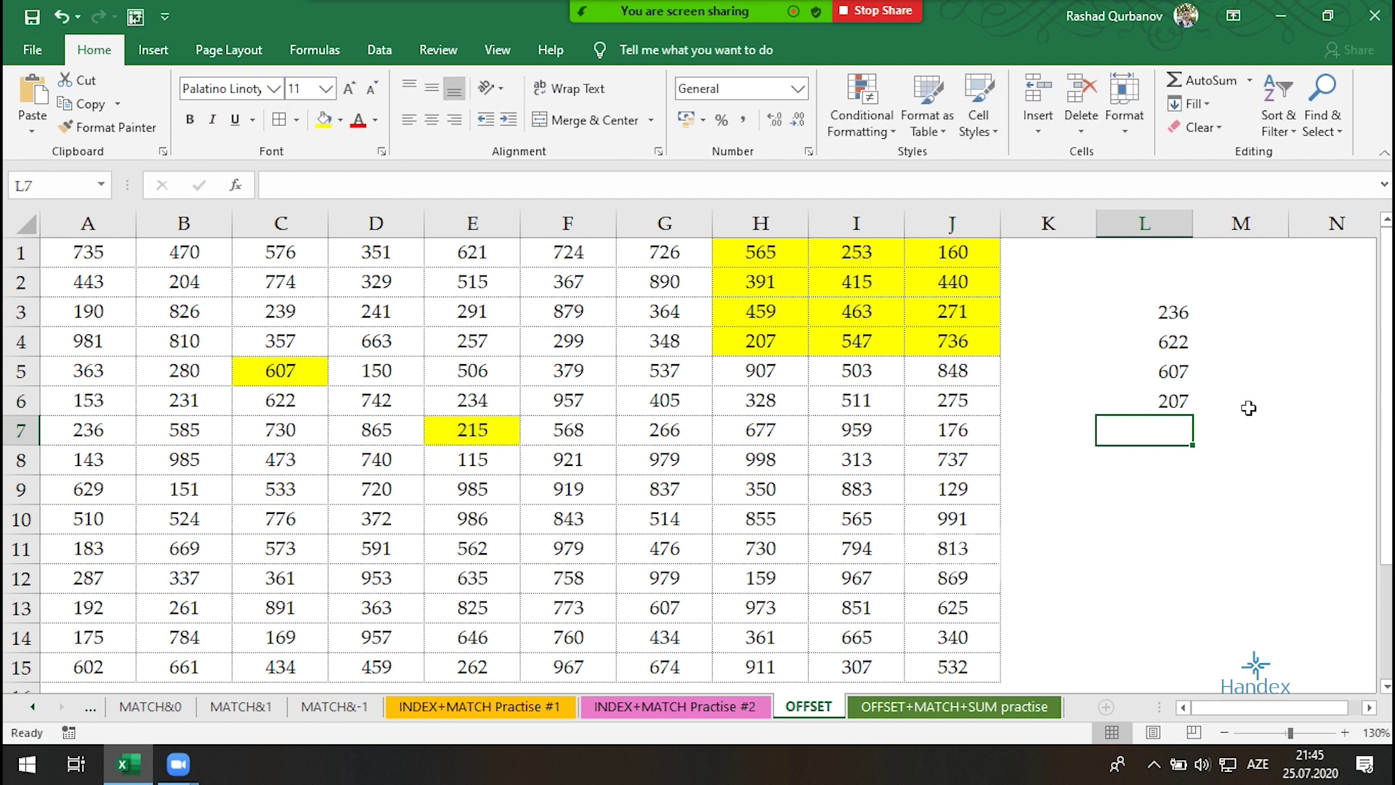
Annotate the -3 argument, 207 in H4 and 257 in E4, then confirm L6
double_click(1165, 407)
drag(1220, 398, 1228, 401)
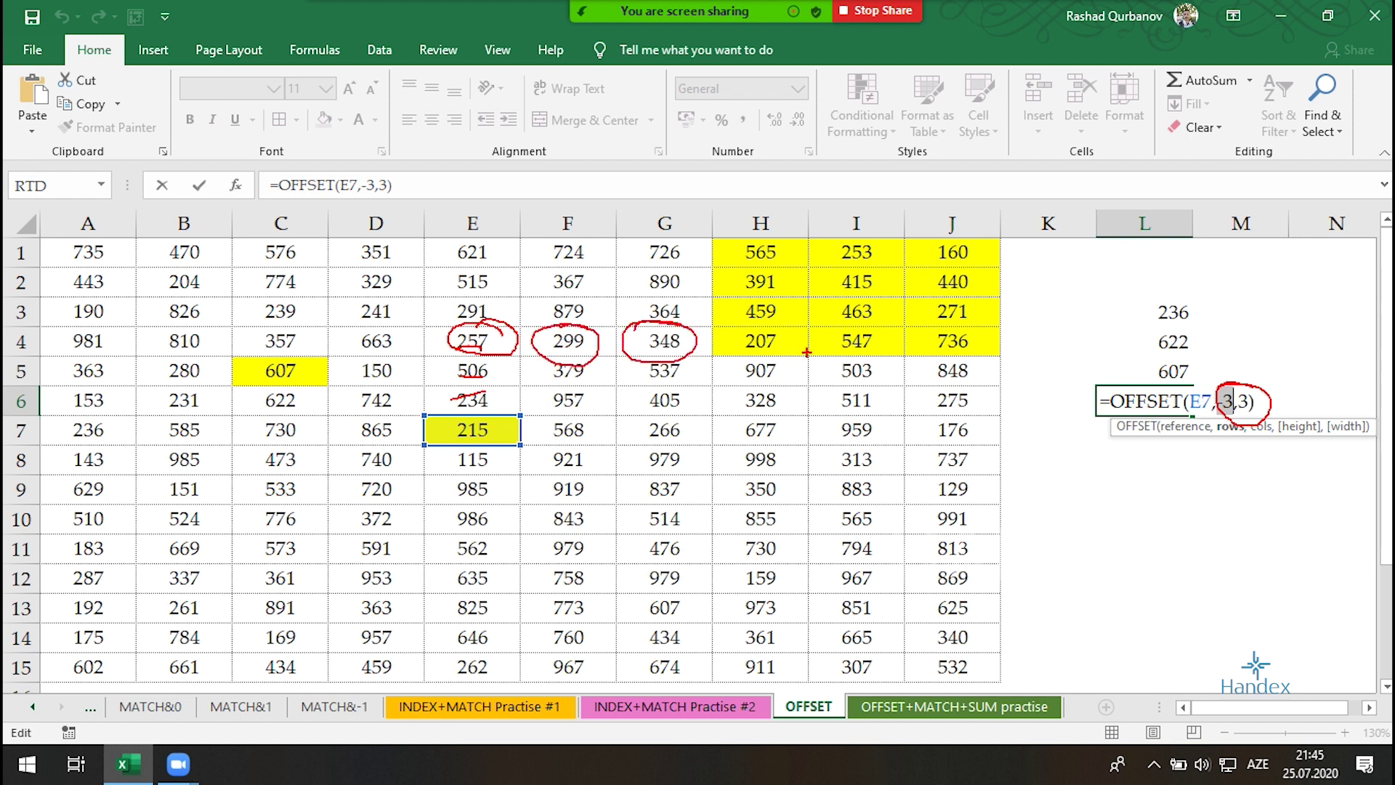
drag(734, 376, 724, 331)
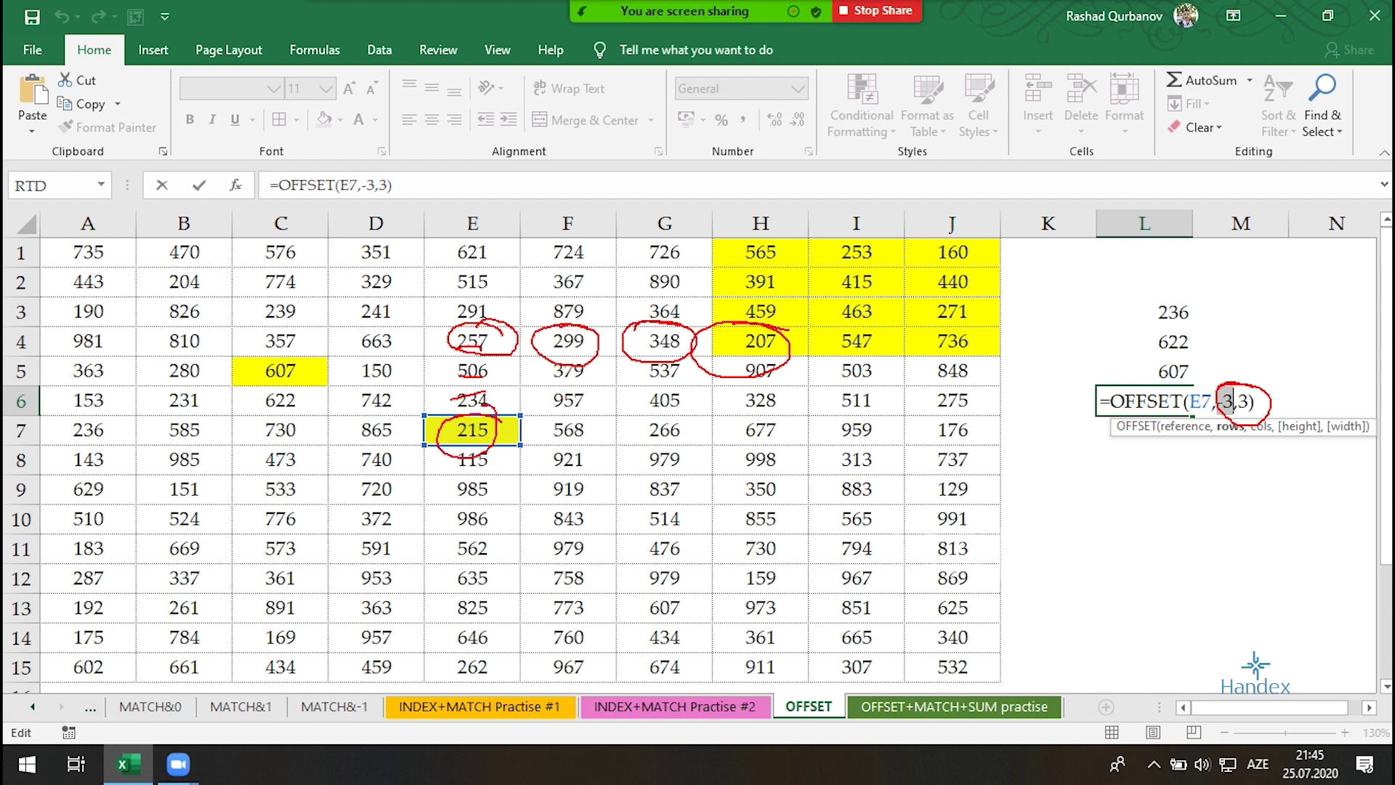
drag(505, 334, 454, 352)
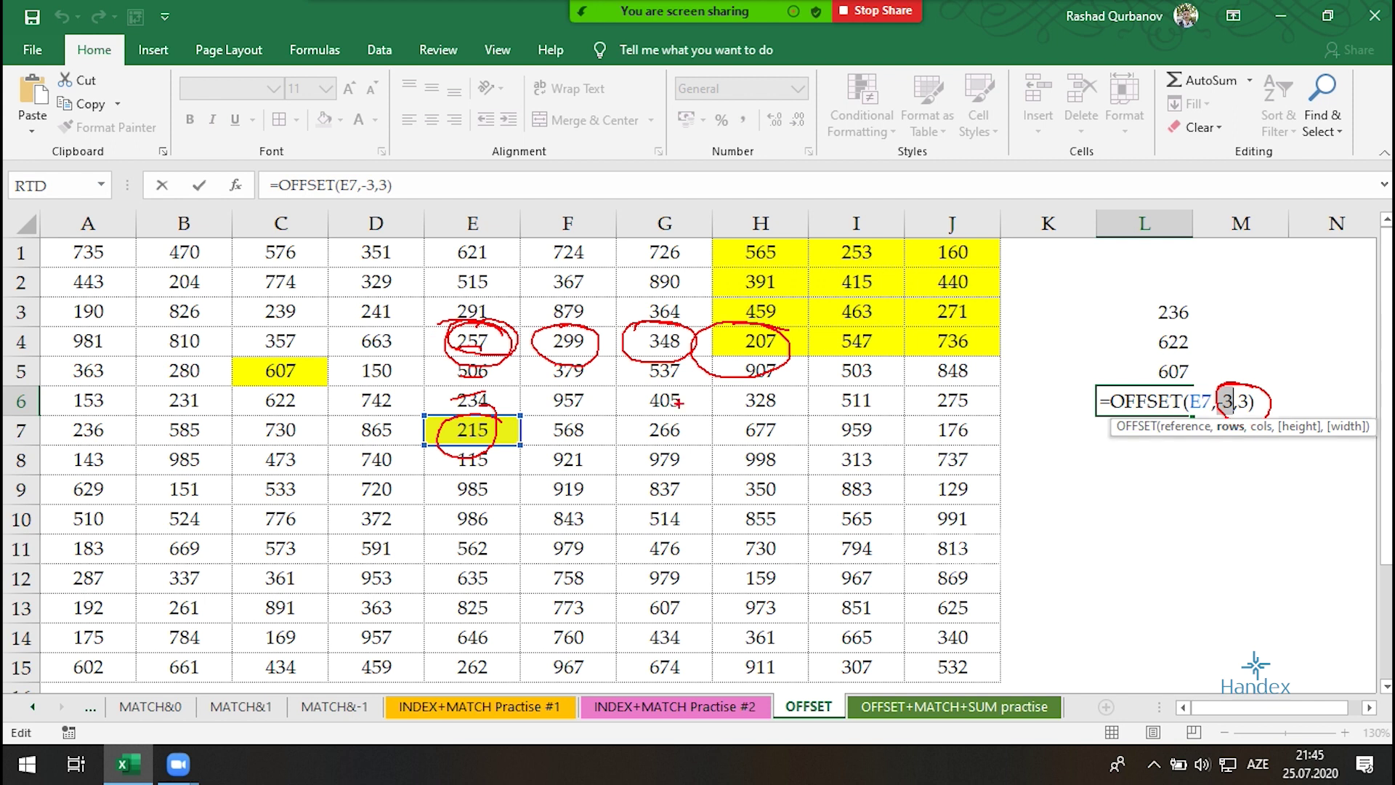
key(Return)
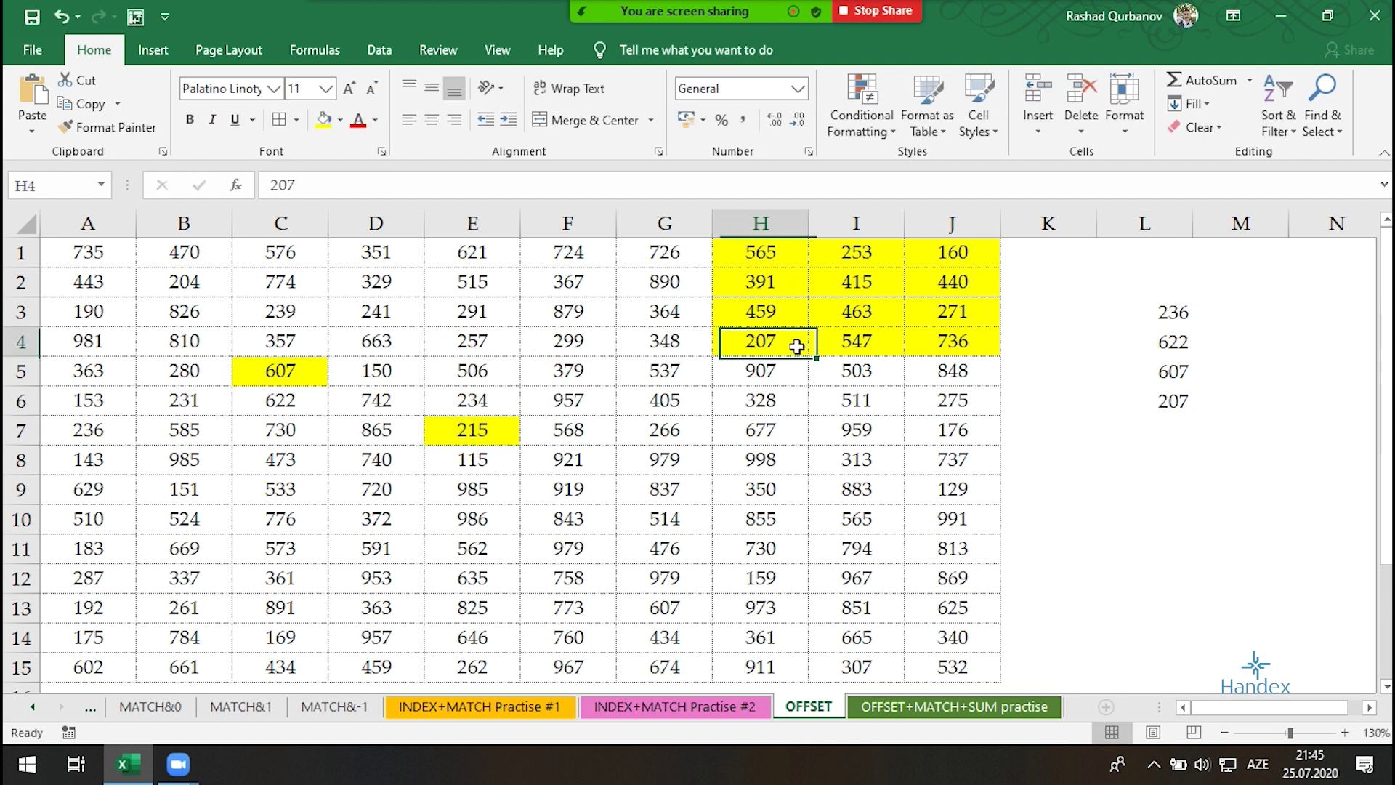
Extend L6 to =OFFSET(E7,-3,3,-4,3), which displays #VALUE!
drag(804, 342, 952, 255)
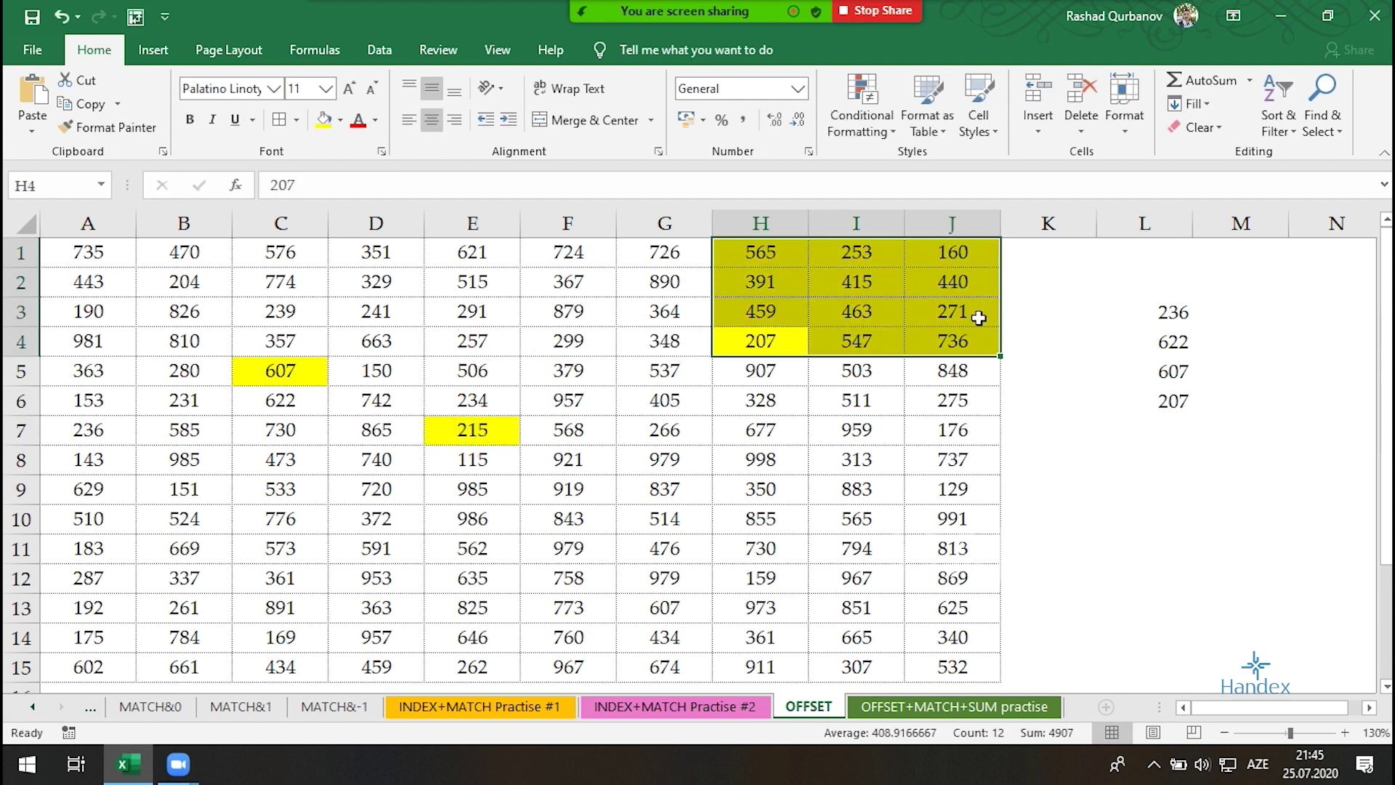
double_click(1173, 401)
key(BackSpace)
text(,-3,3,4)
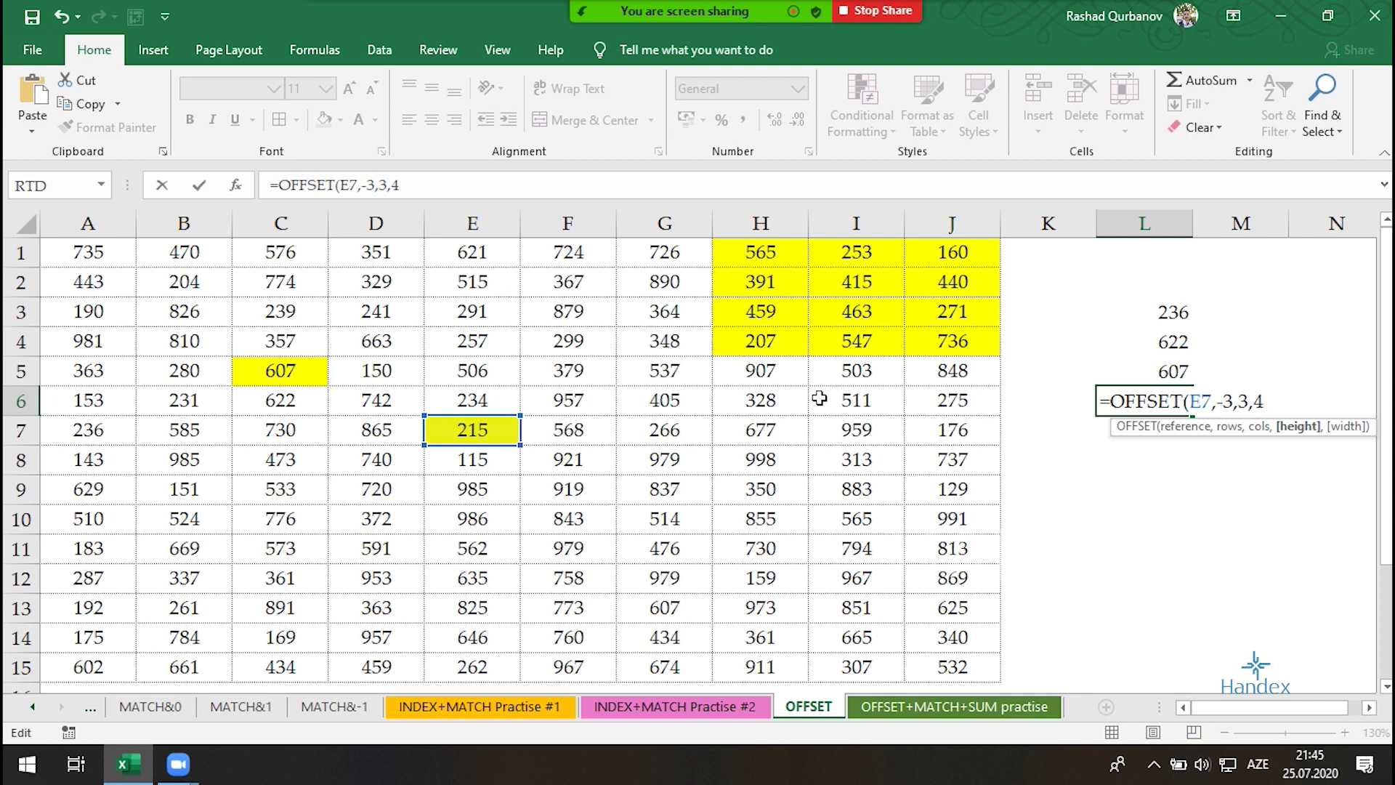
key(BackSpace)
text(-4,3)
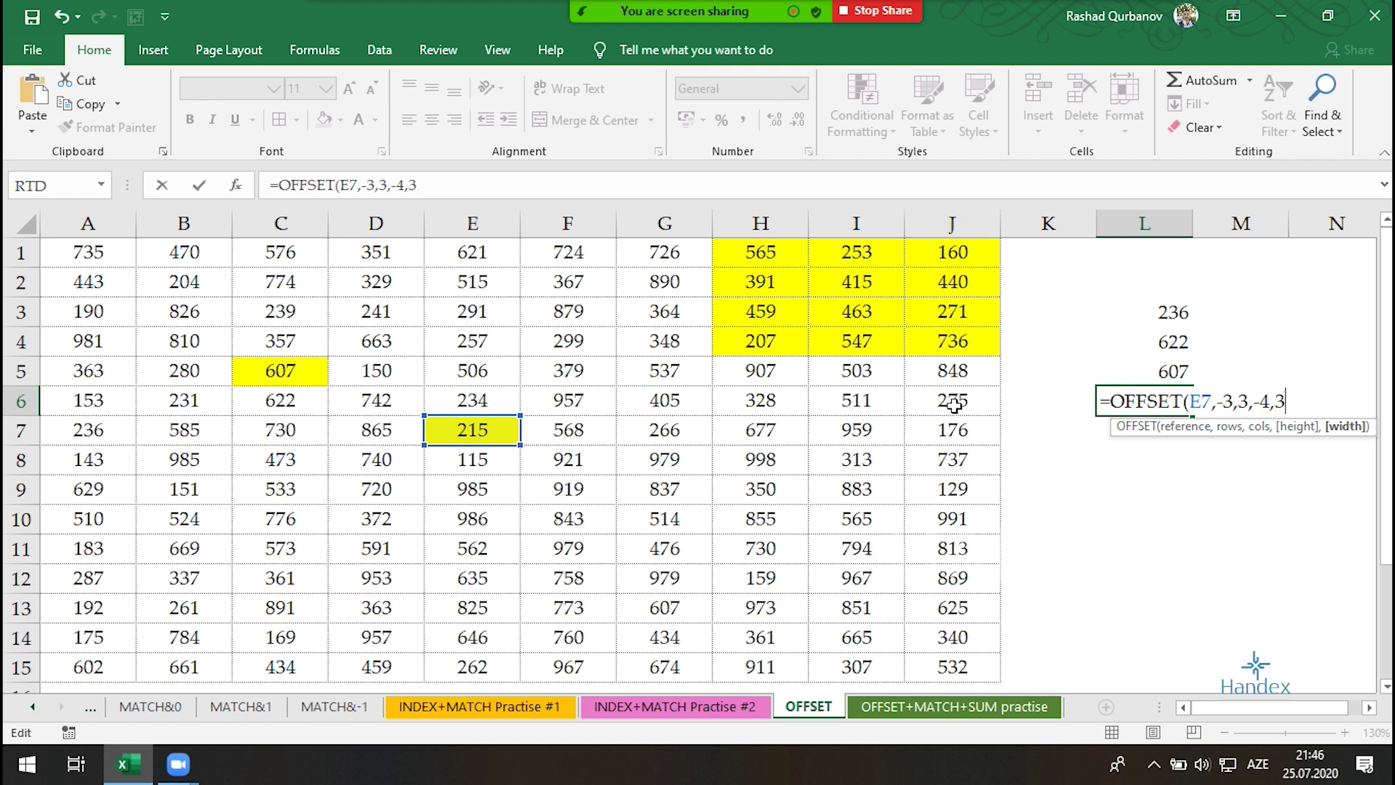
text())
key(Return)
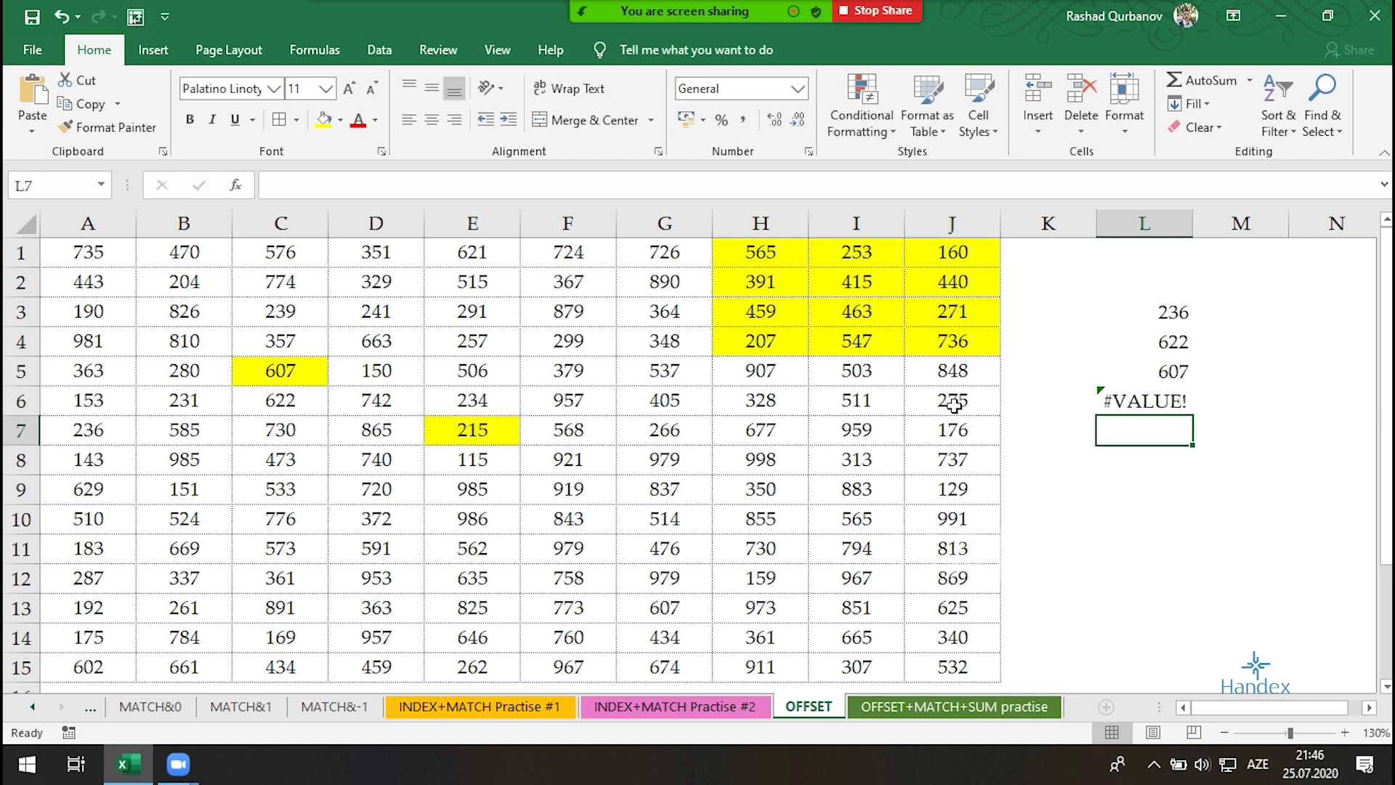
click(1108, 403)
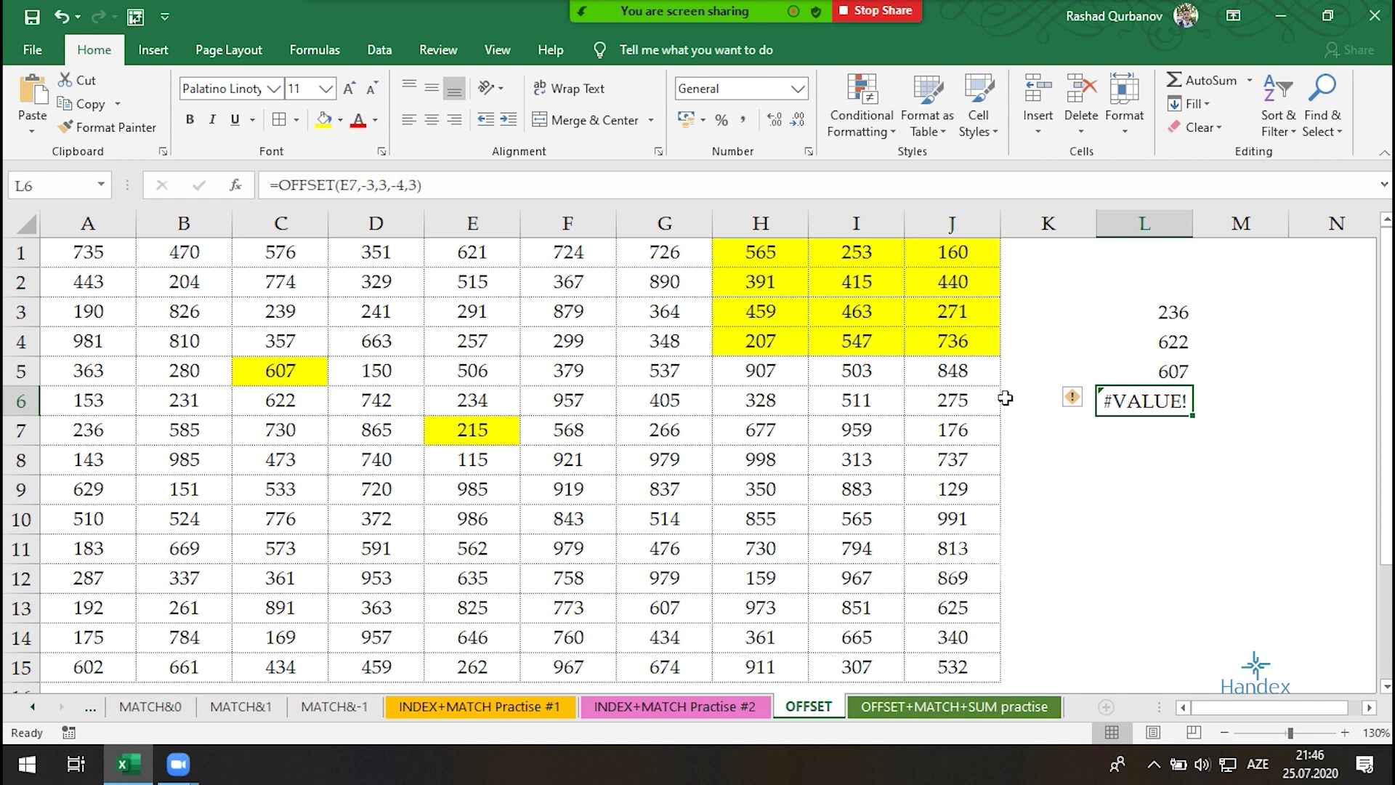
click(1127, 435)
text(=)
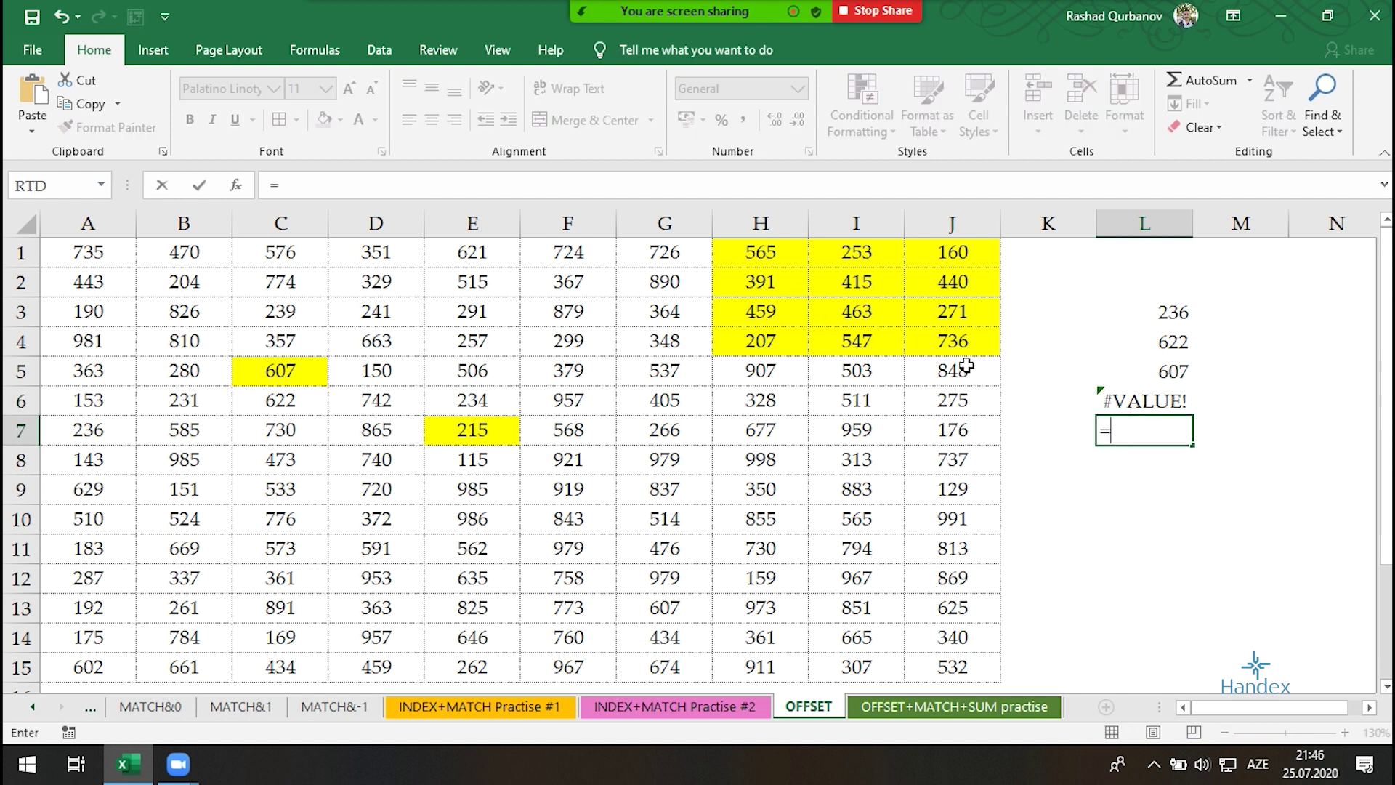
drag(770, 340, 948, 247)
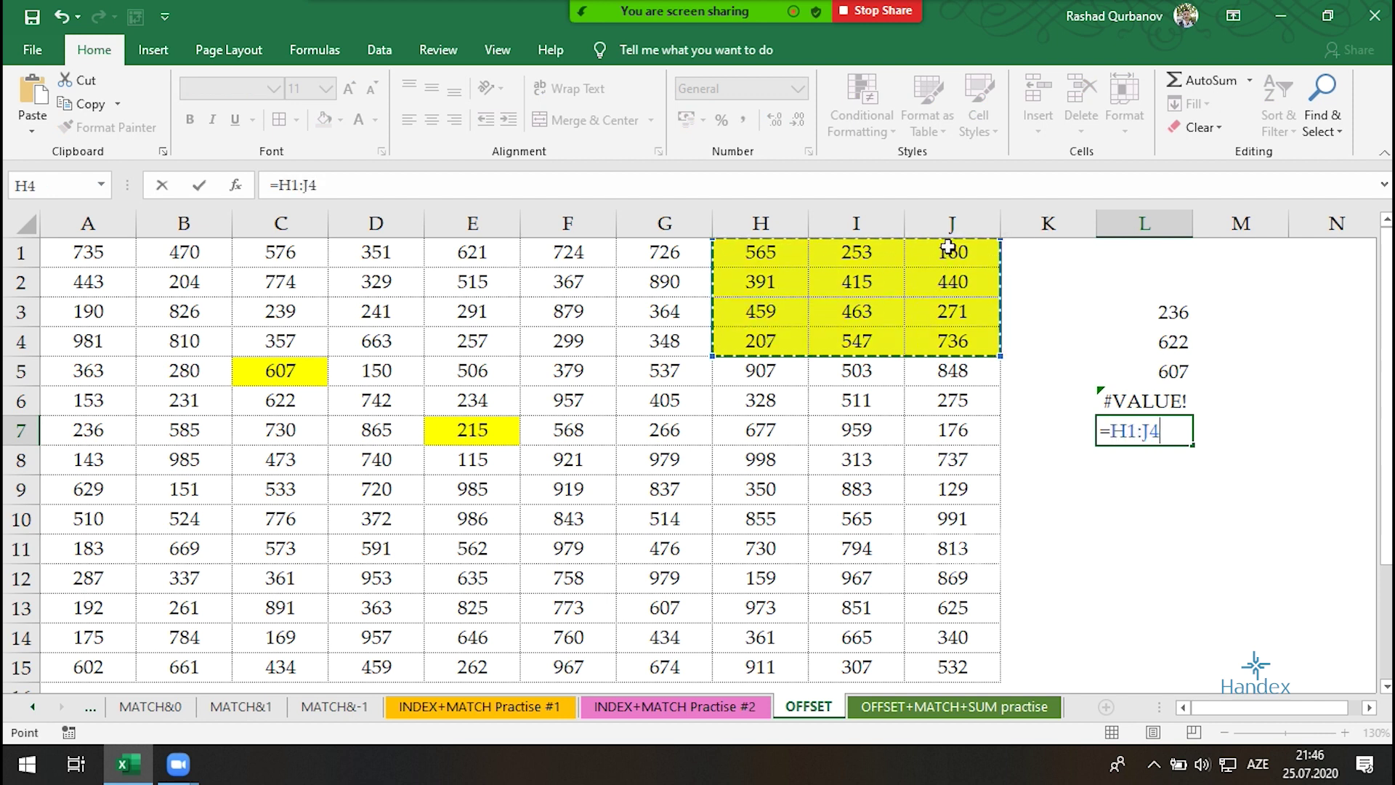
key(Return)
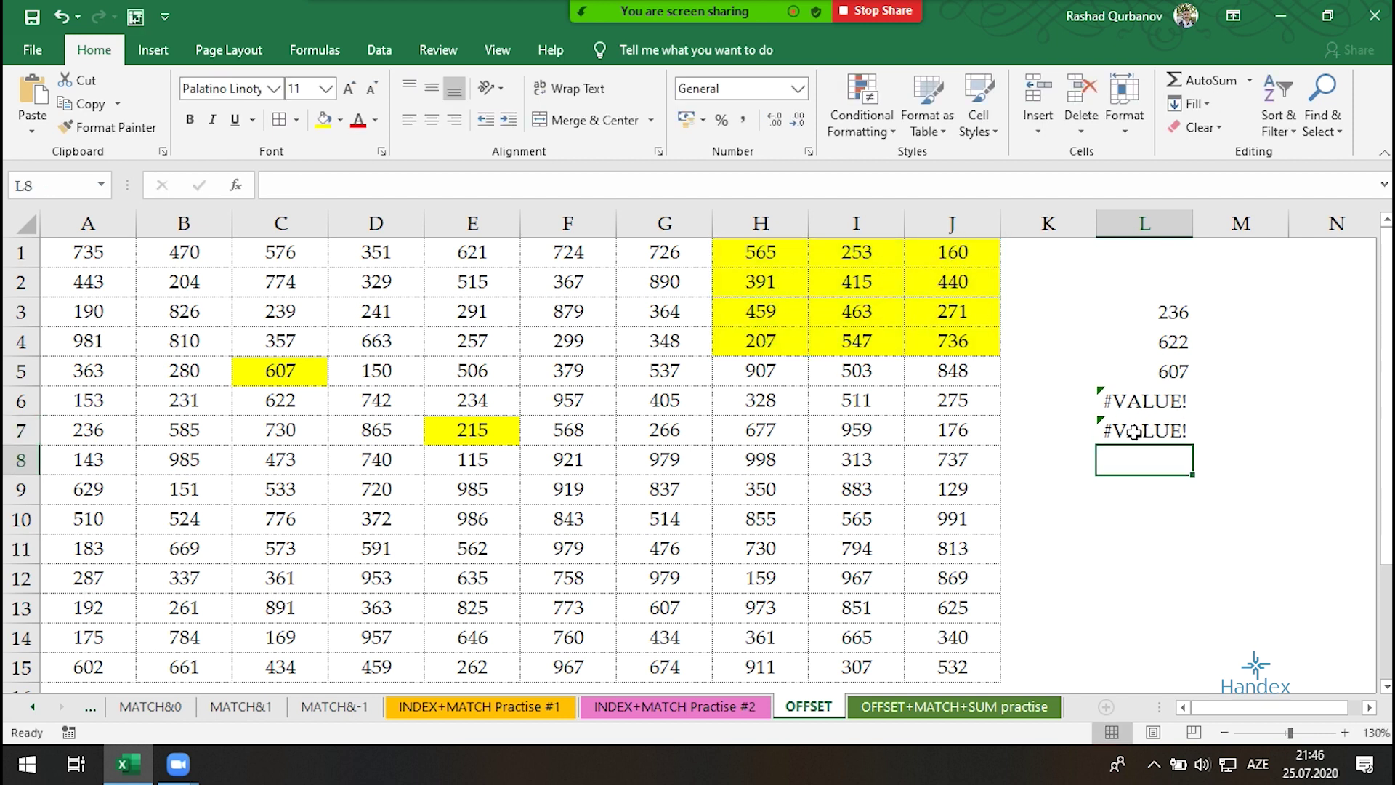
drag(760, 340, 952, 252)
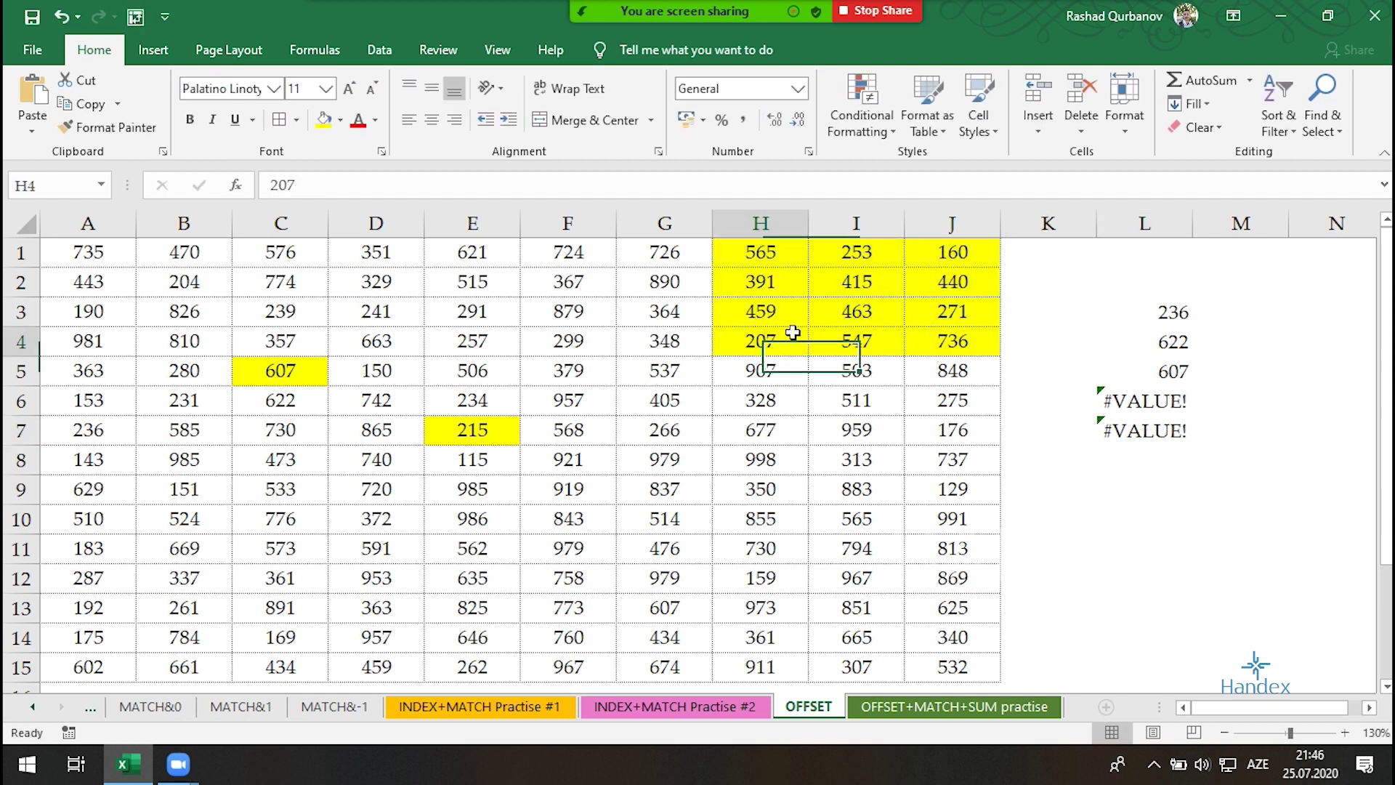
click(1130, 422)
key(Delete)
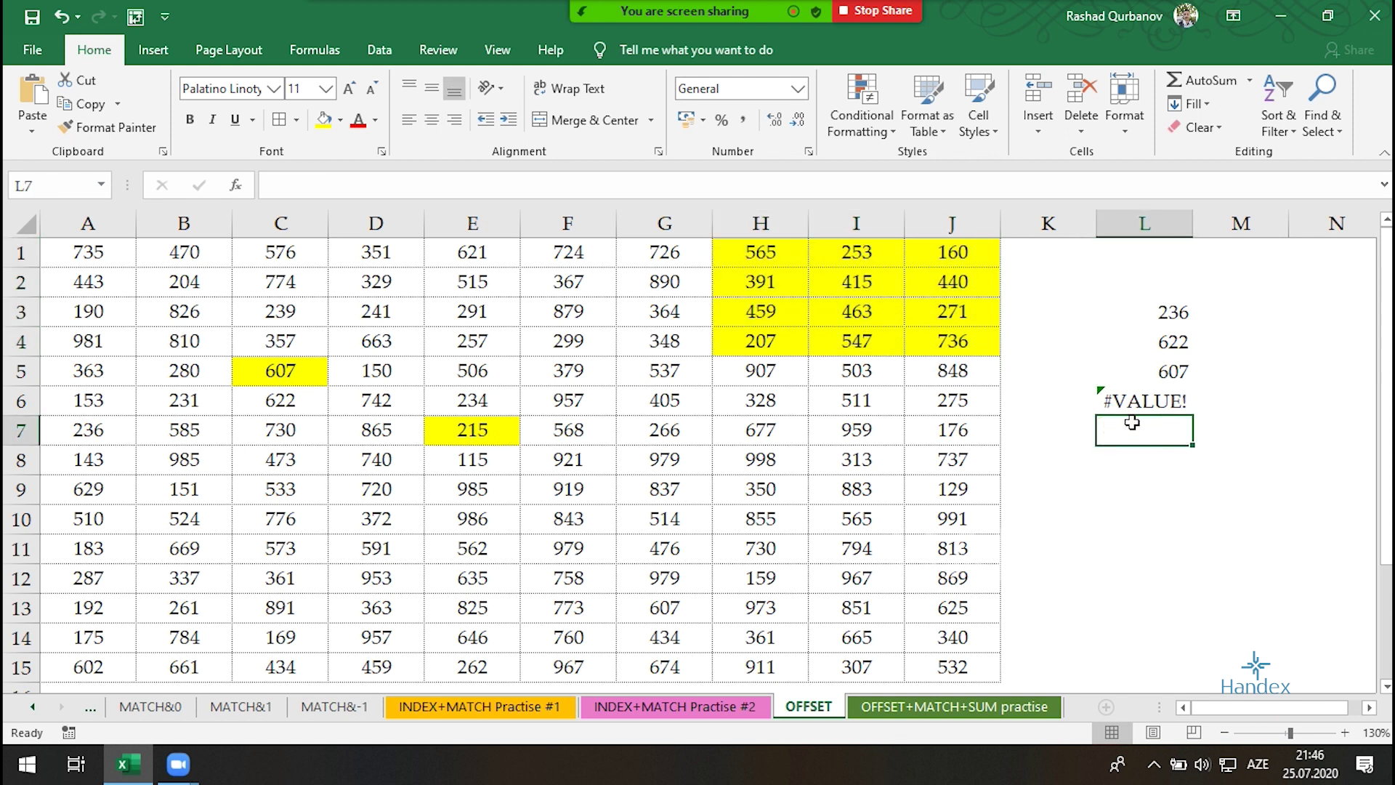
drag(774, 340, 954, 256)
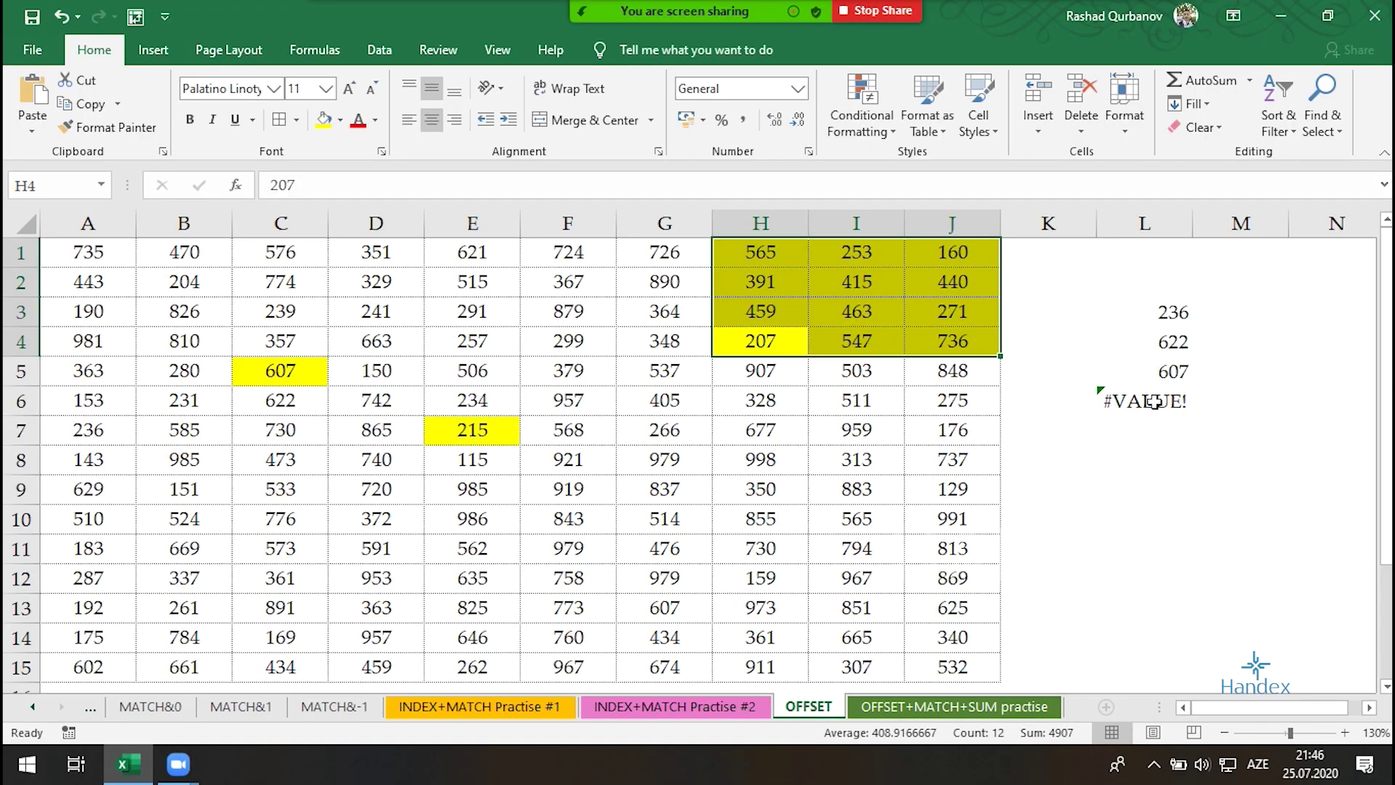
double_click(1155, 402)
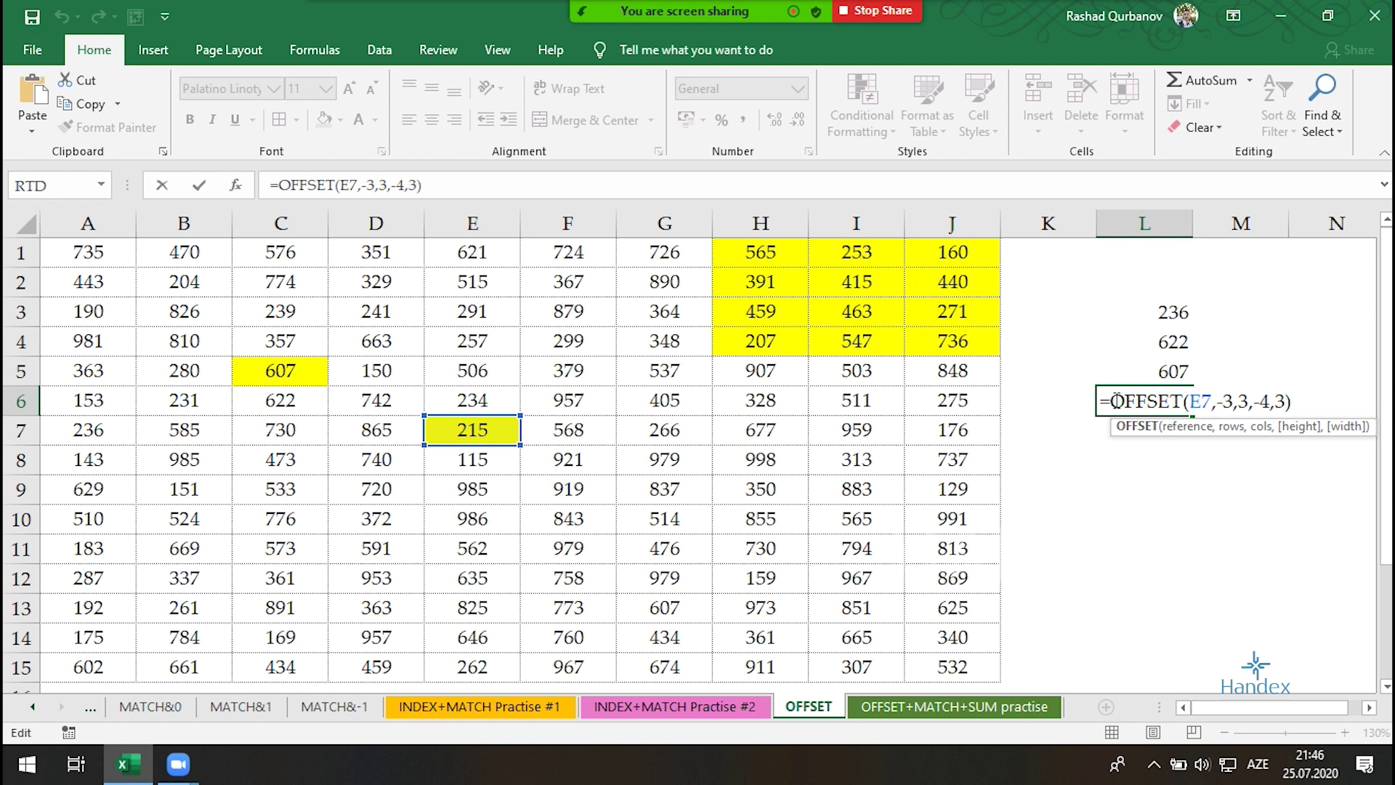
Preview the OFFSET array with F9, then wrap it as =SUM(OFFSET(E7,-3,3,-4,3)) returning 4907
drag(1116, 401, 1293, 388)
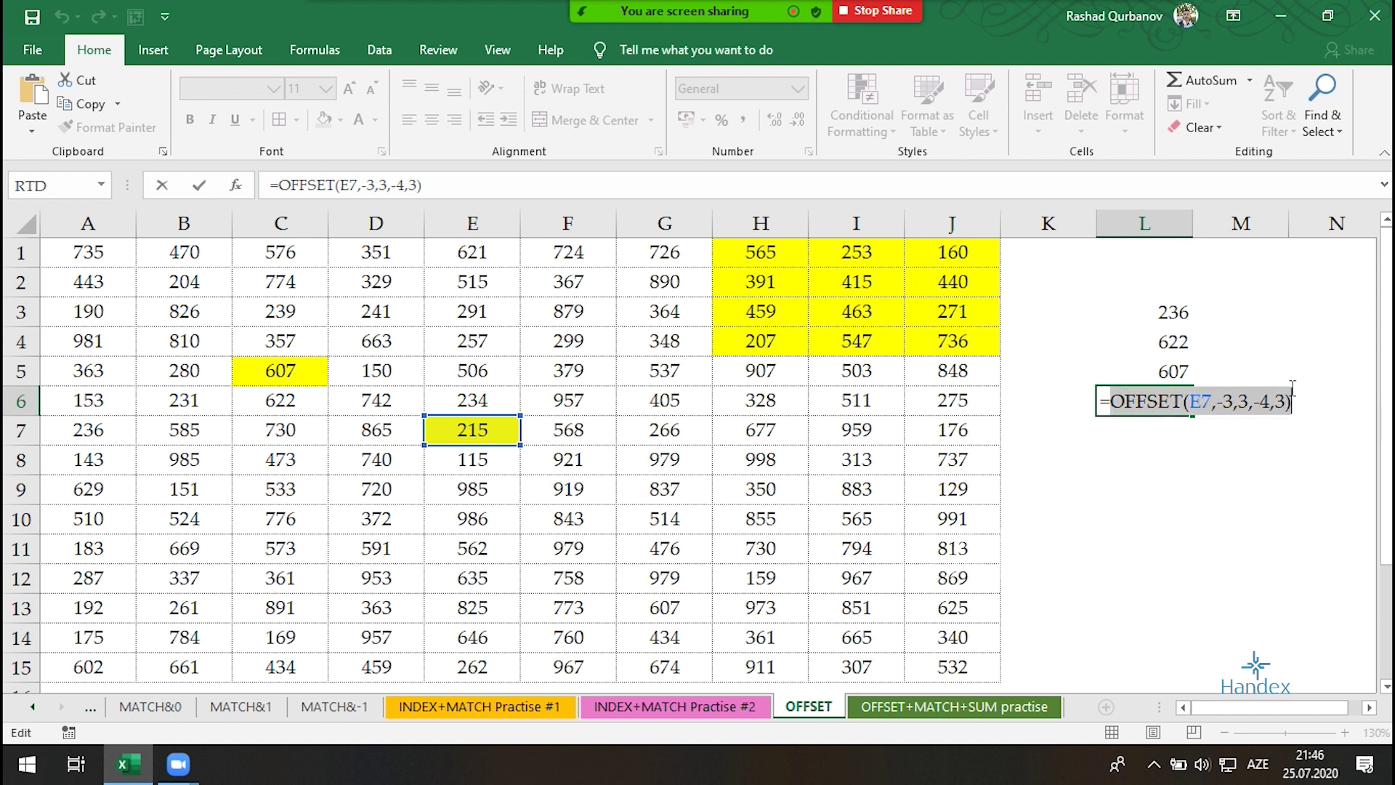
key(F9)
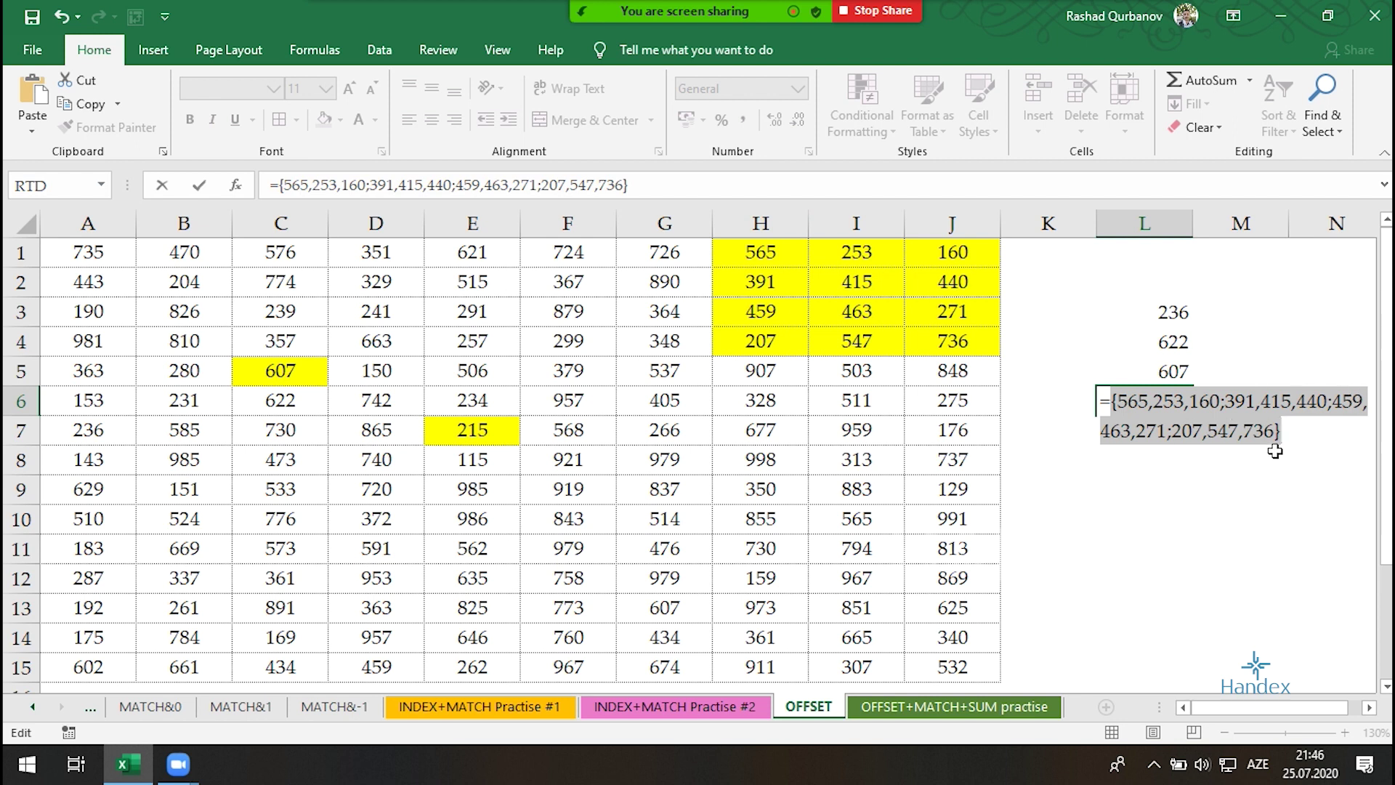
key(ctrl+z)
click(1105, 399)
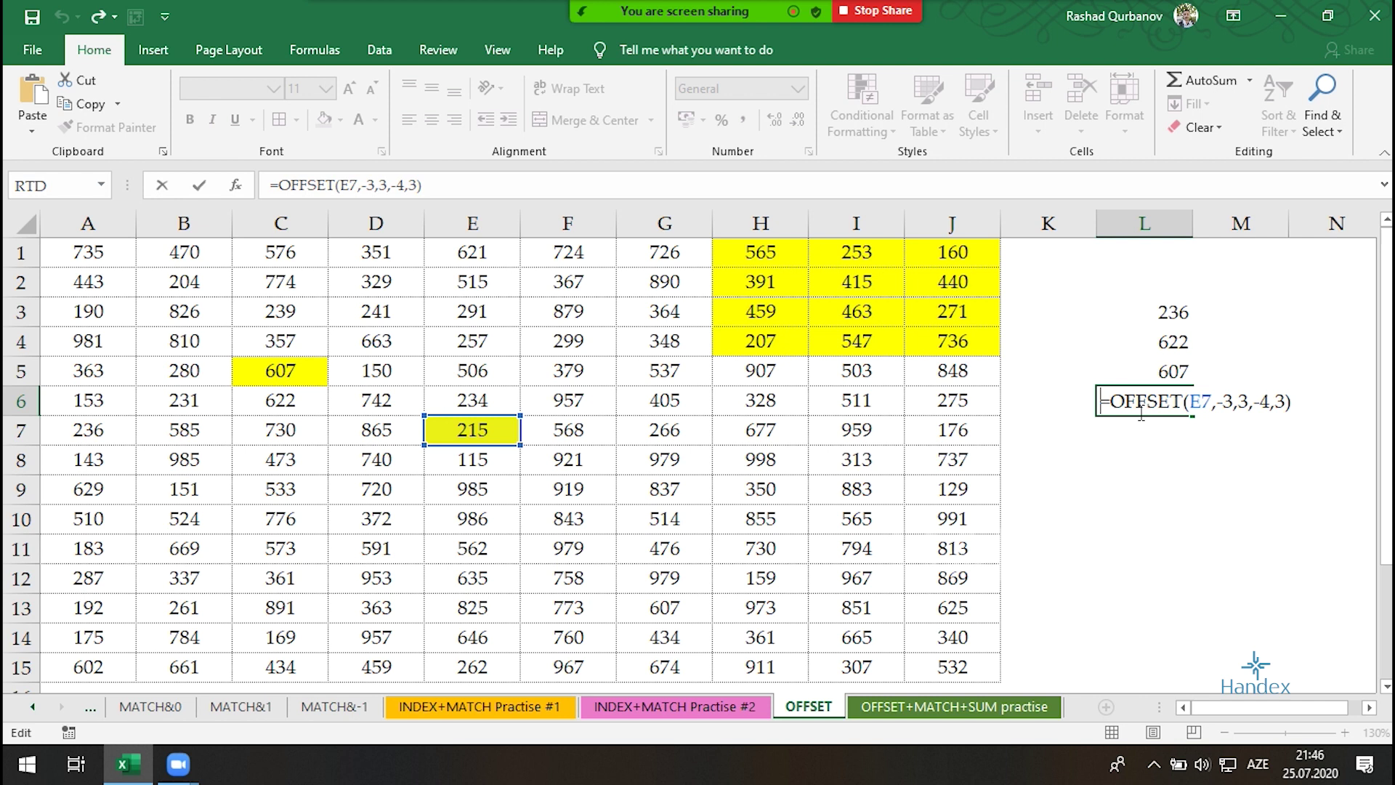
text(sum)
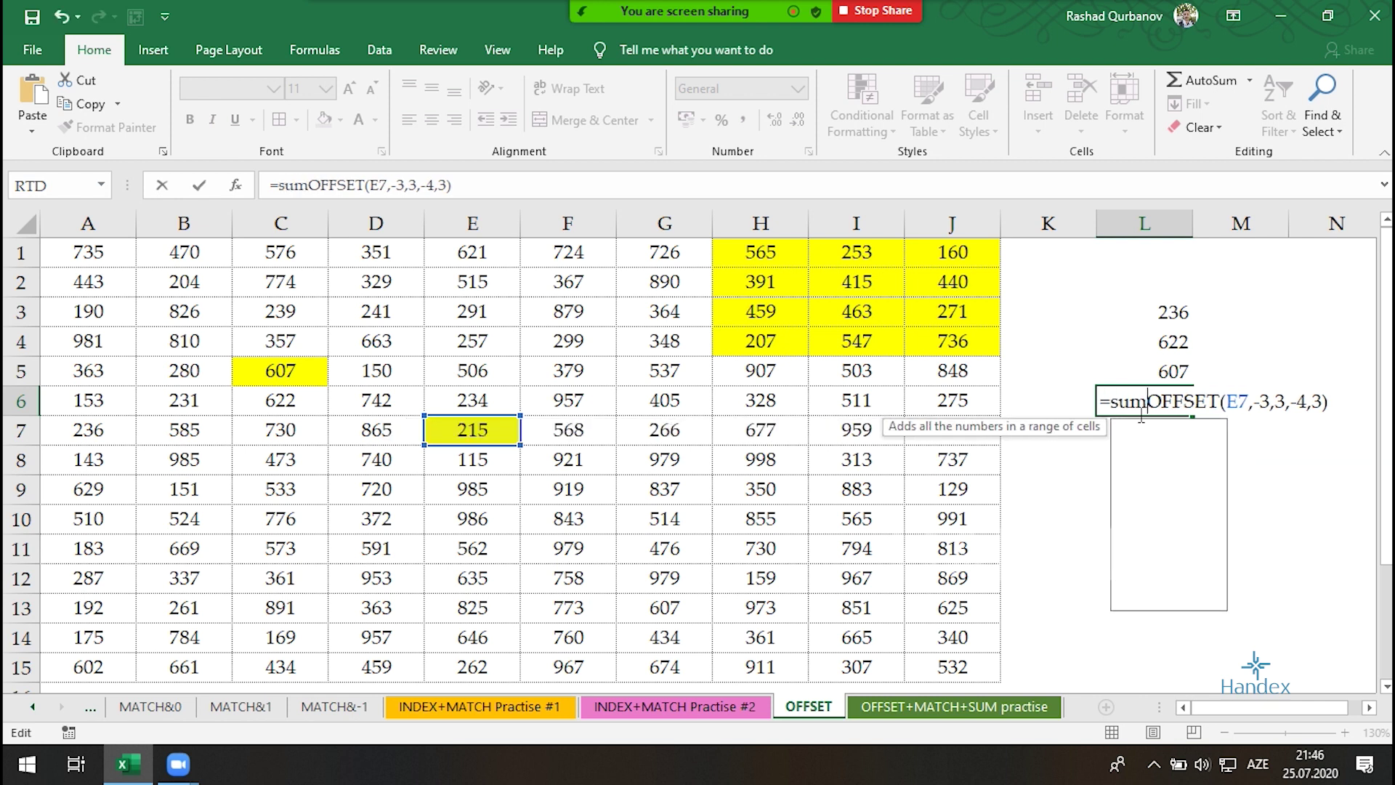
key(Tab)
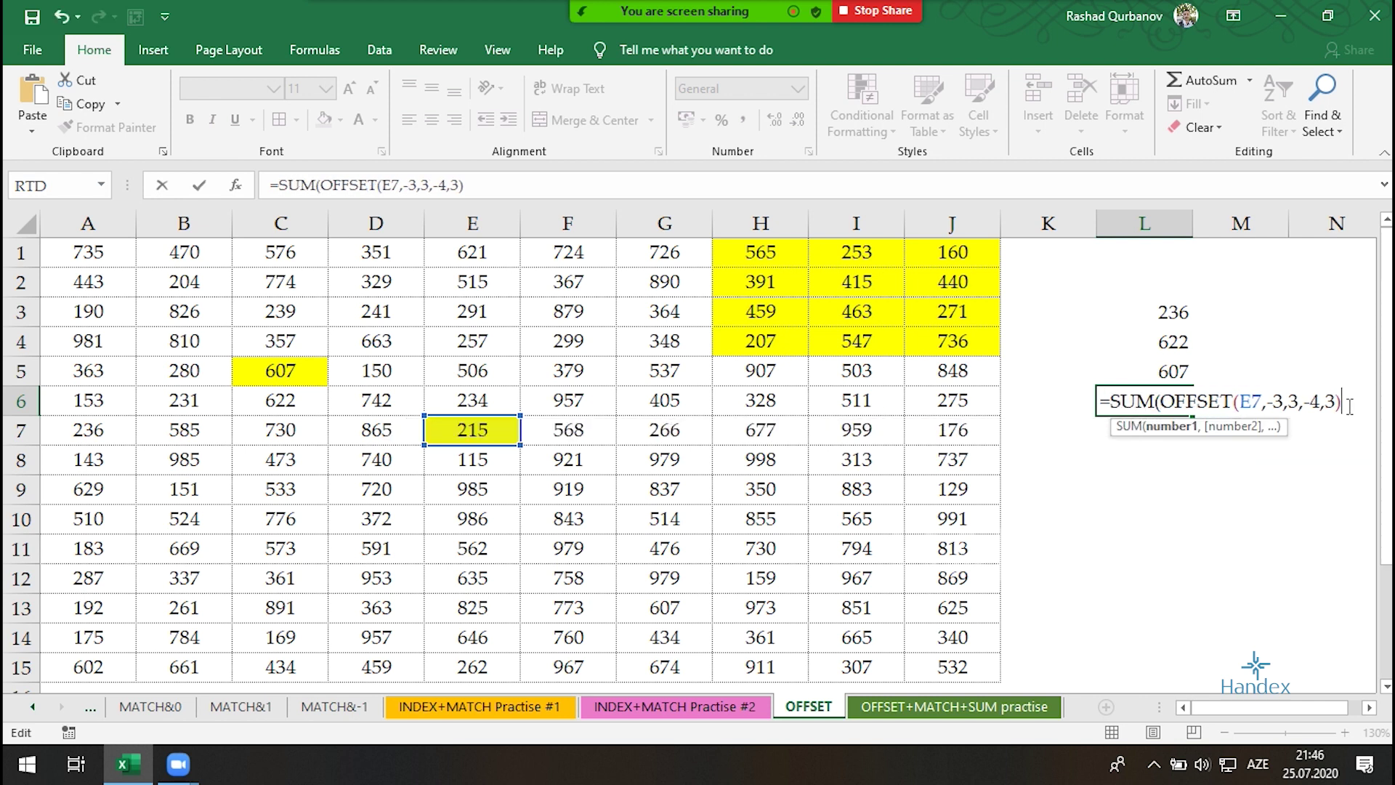
key(Return)
Compare L6's 4907 with the H1:J4 total and select B1:J10
click(1172, 404)
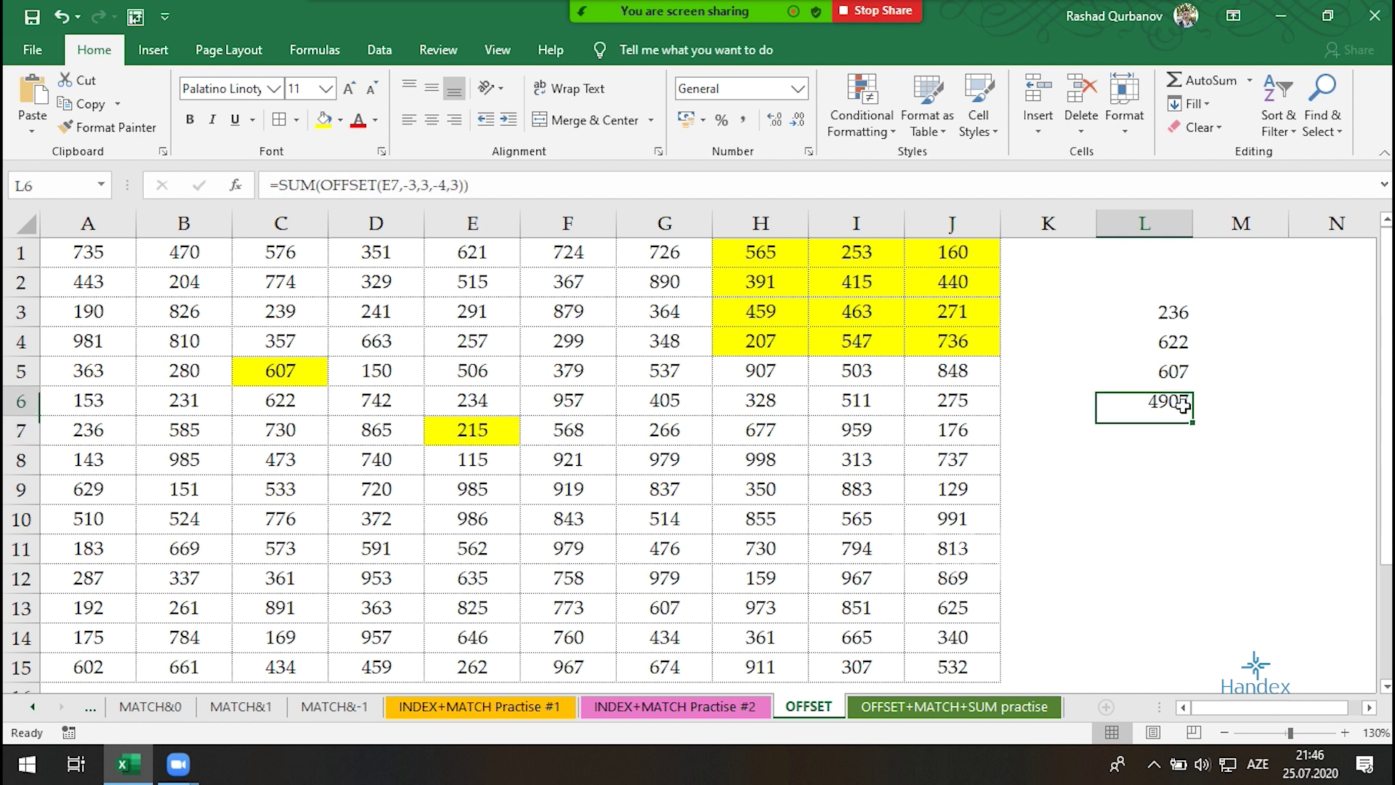
drag(759, 251, 955, 343)
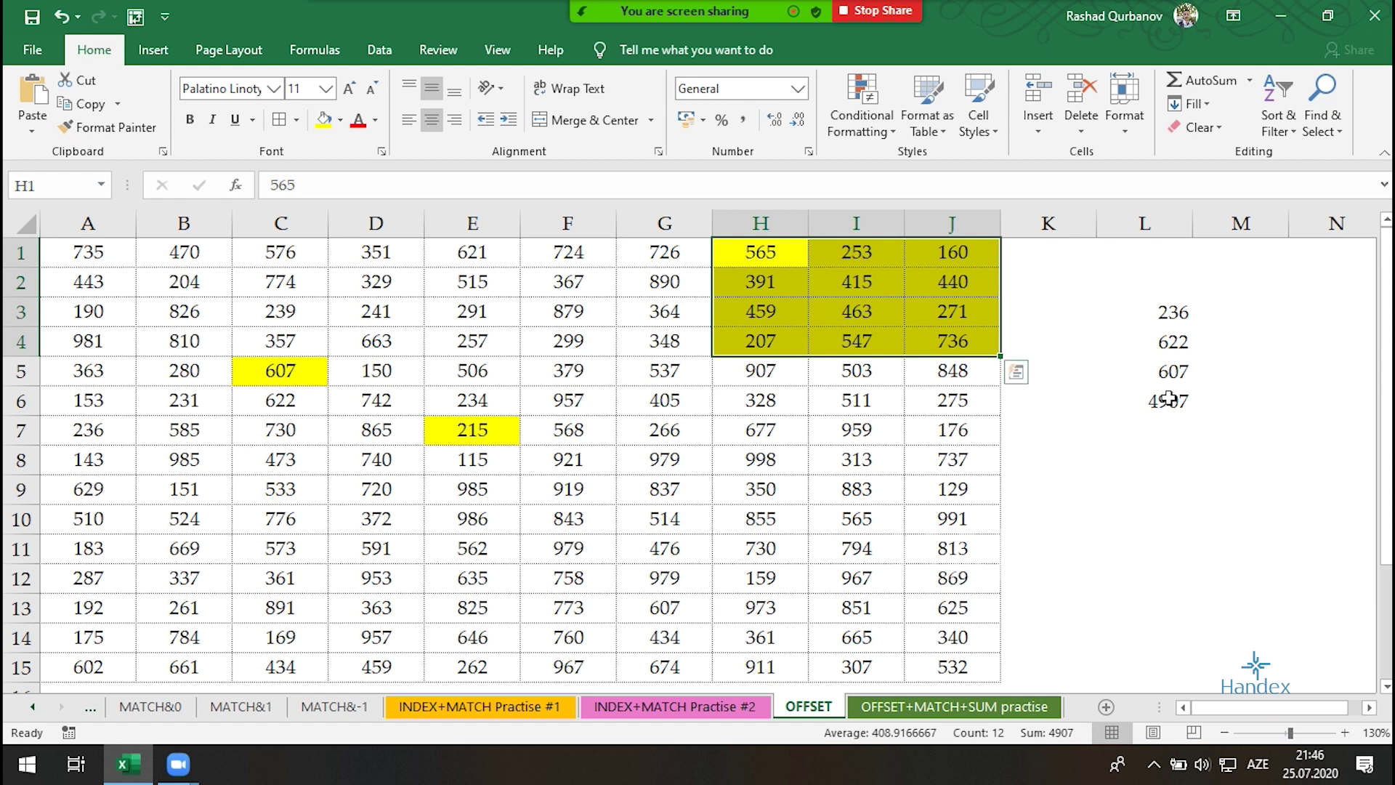
double_click(1169, 400)
key(ctrl+Return)
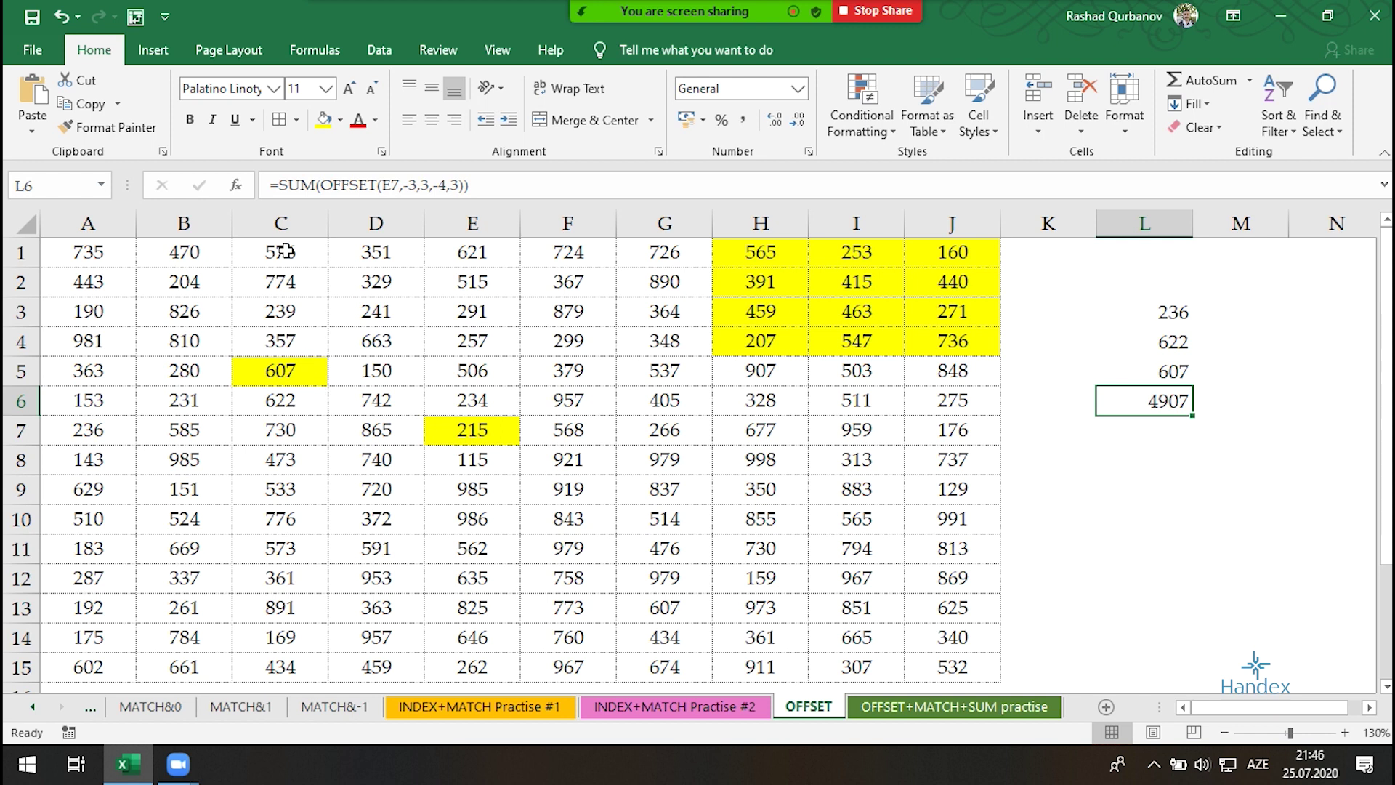
drag(221, 250, 938, 520)
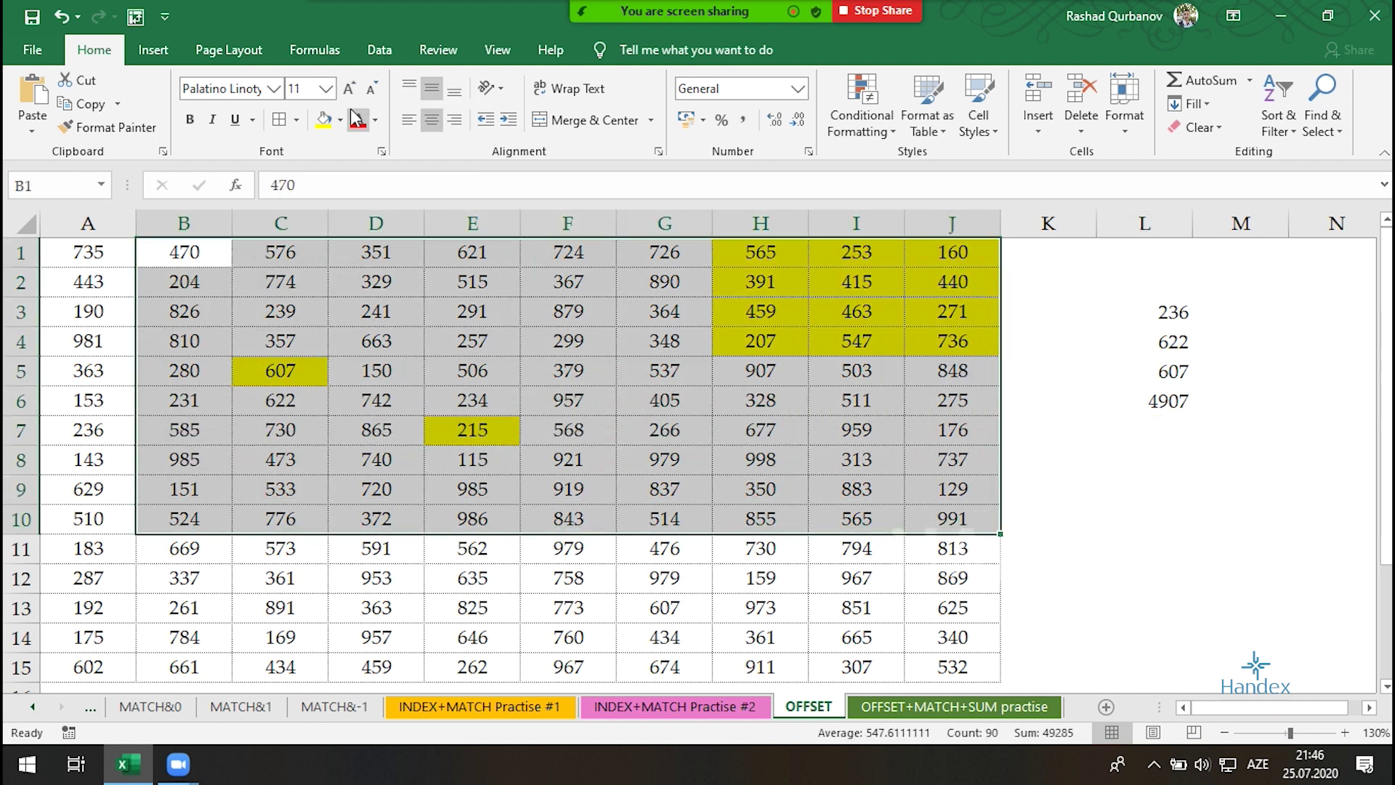
Remove the fill from B1:J10 and make the 979 in F11 red
click(340, 120)
click(355, 342)
click(912, 425)
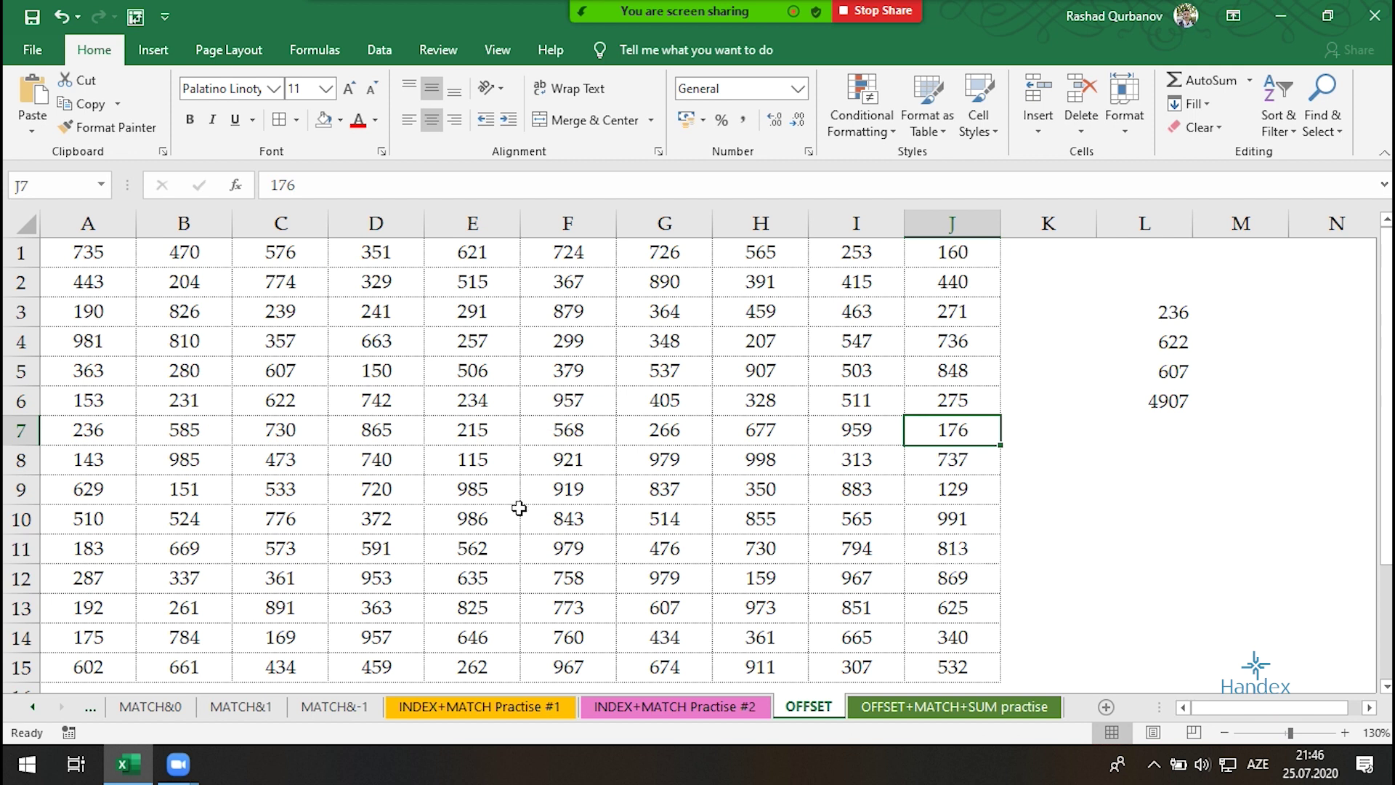
click(600, 547)
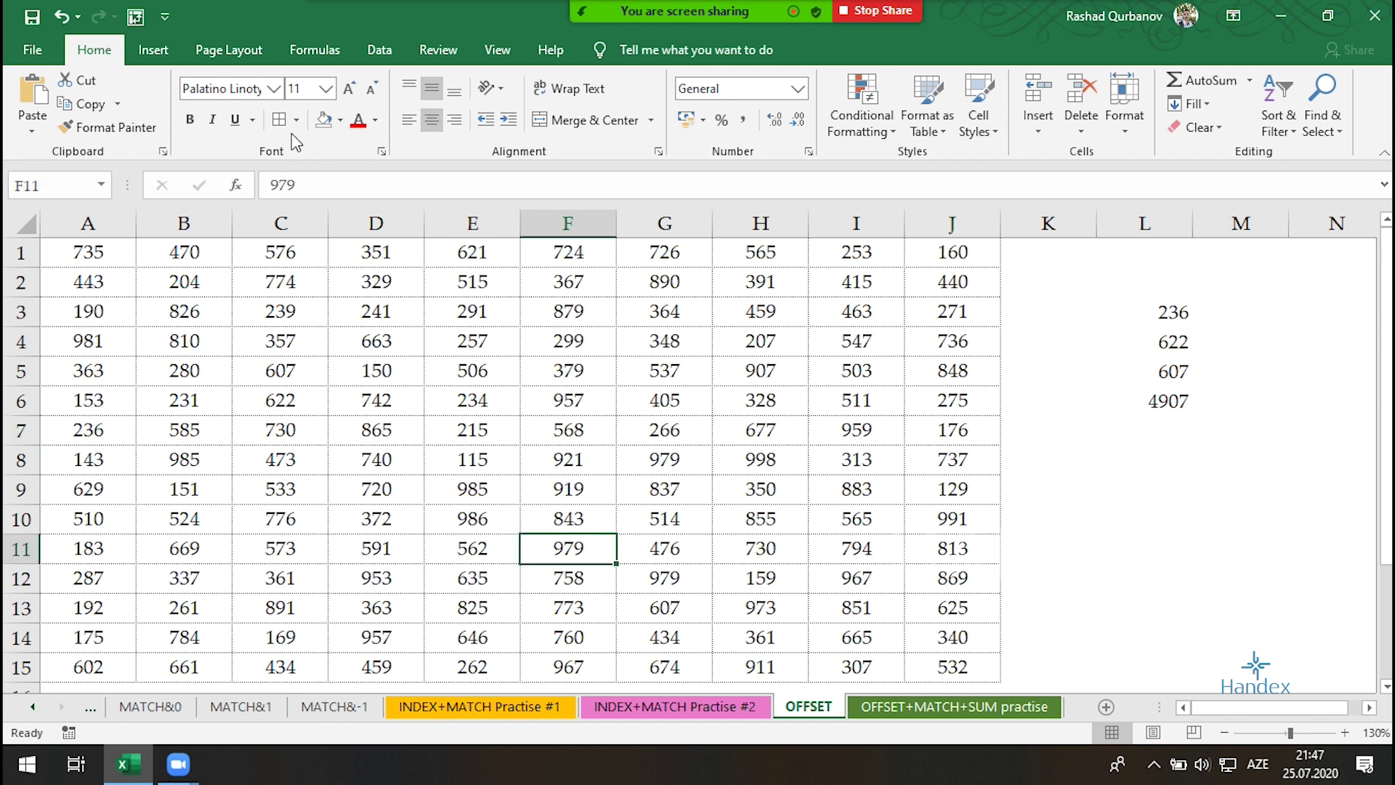
click(358, 121)
Colour the numbers in B6:C9 red and shade that block orange
drag(210, 406, 287, 461)
drag(193, 398, 288, 497)
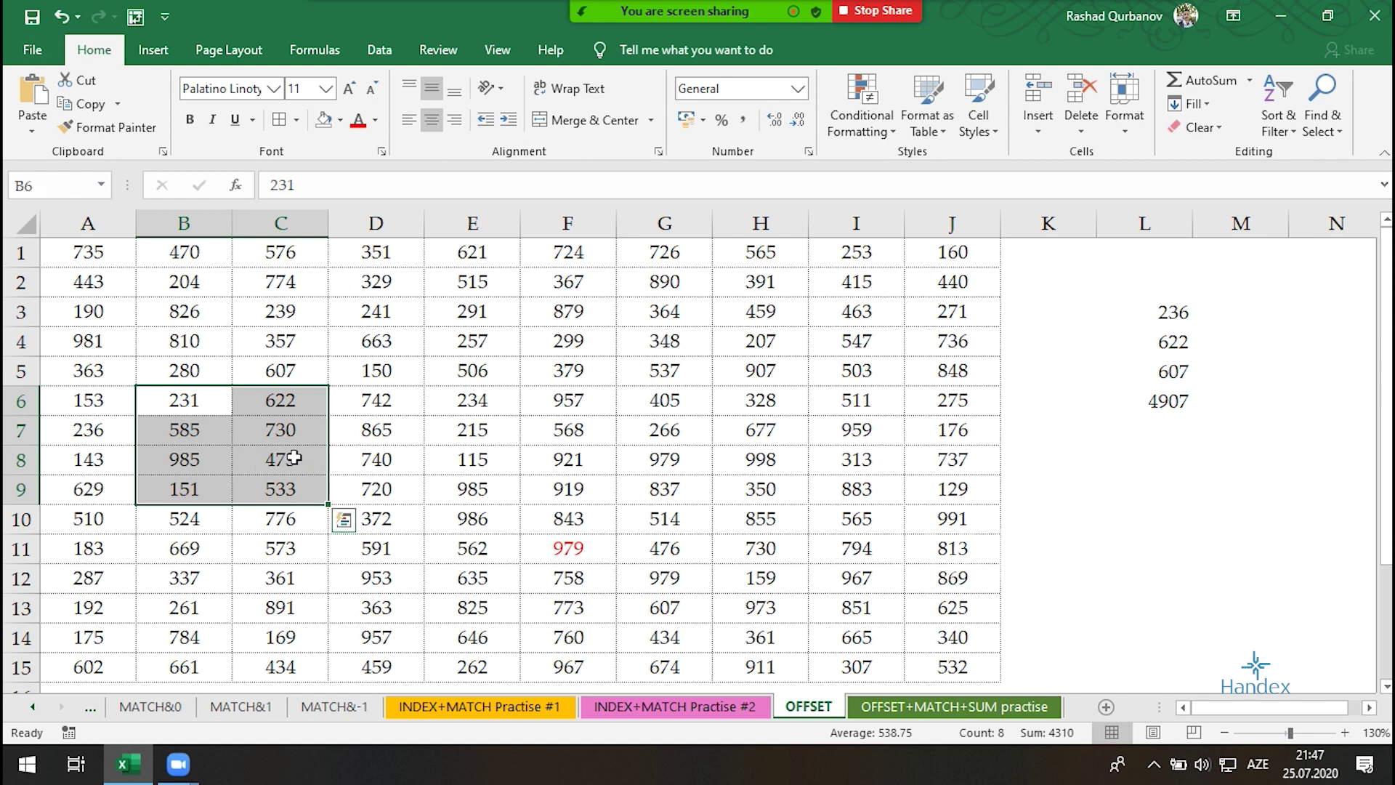
click(358, 121)
click(339, 121)
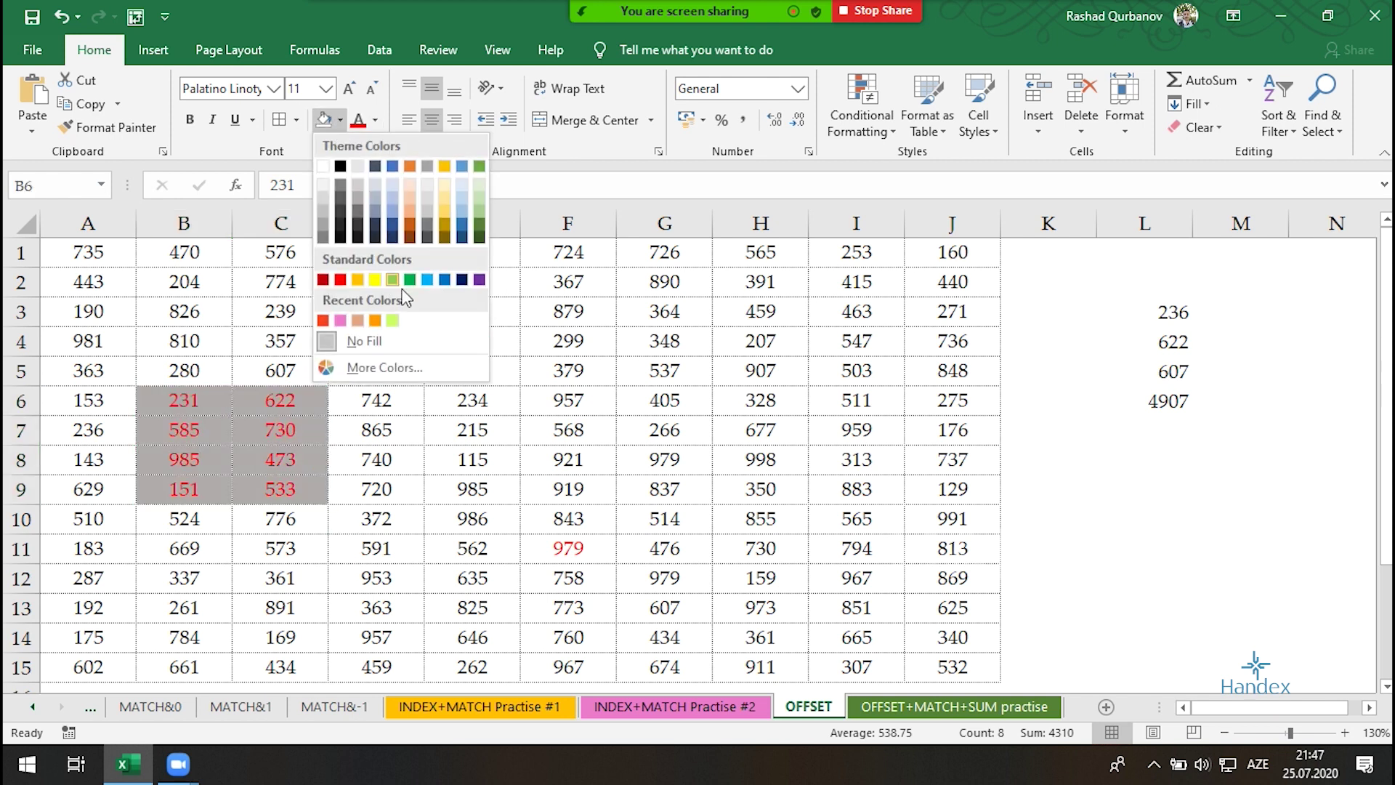
click(380, 318)
Select F11, then start a formula in L7 and cancel it
click(566, 561)
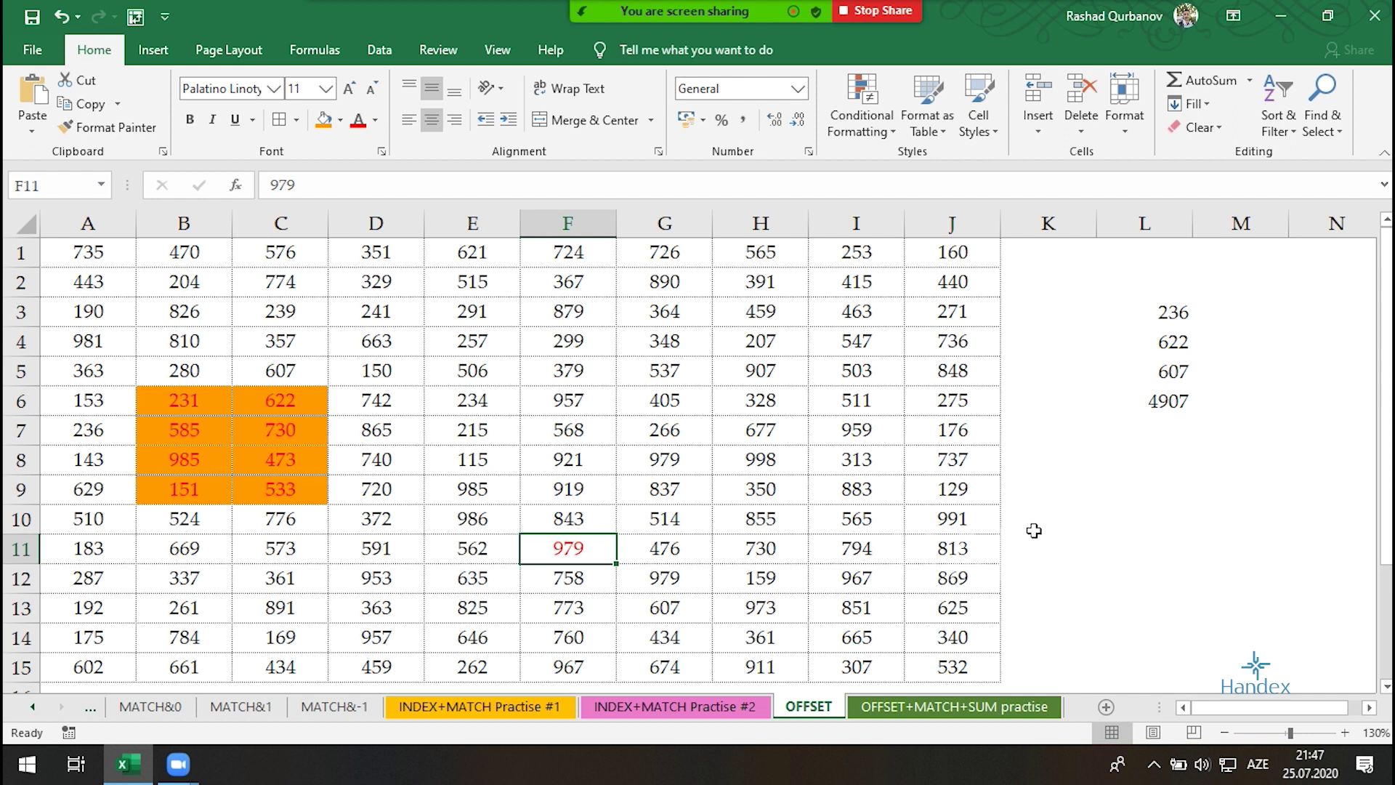
click(1166, 438)
text(=o)
key(Escape)
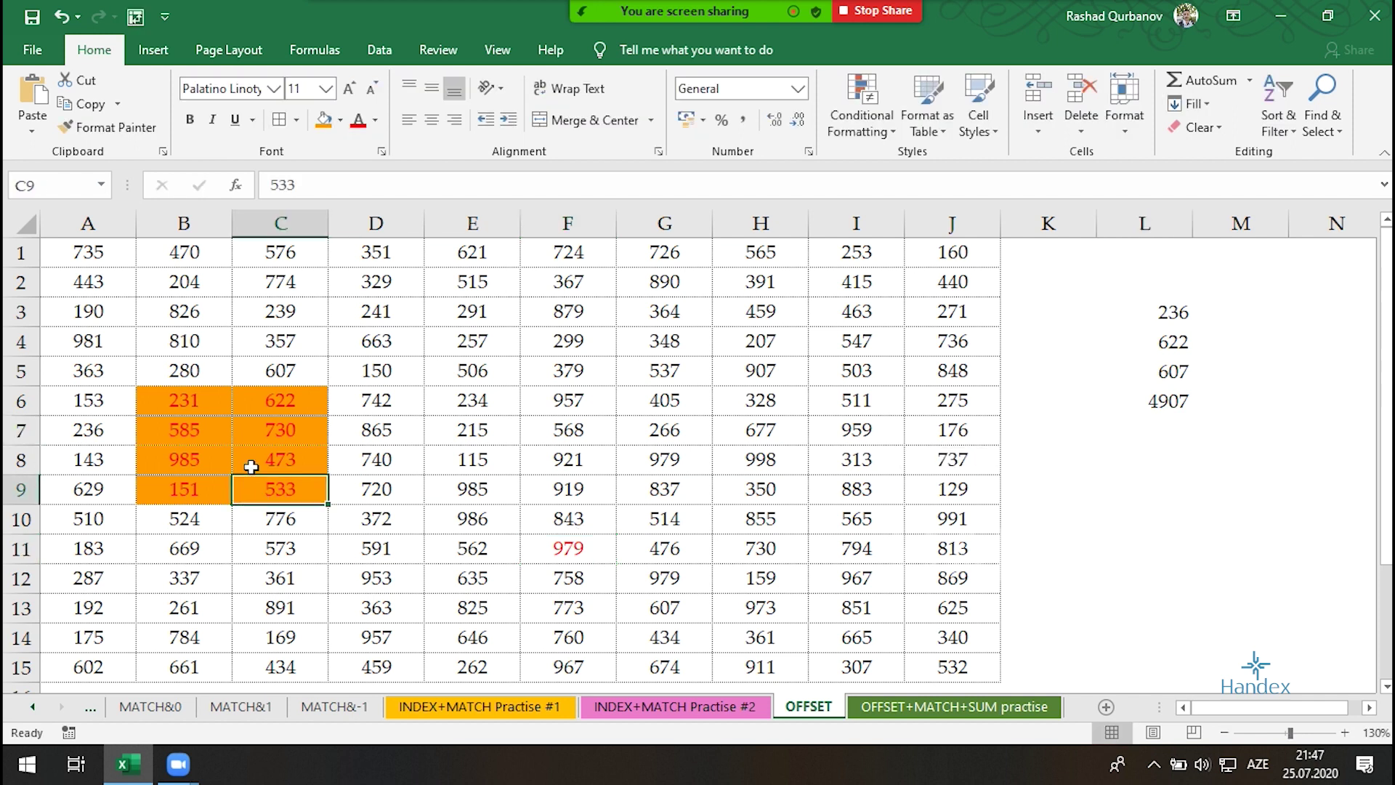
Reselect the orange B6:C9 block, then return to L7 for the OFFSET formula
drag(244, 499, 182, 401)
click(300, 397)
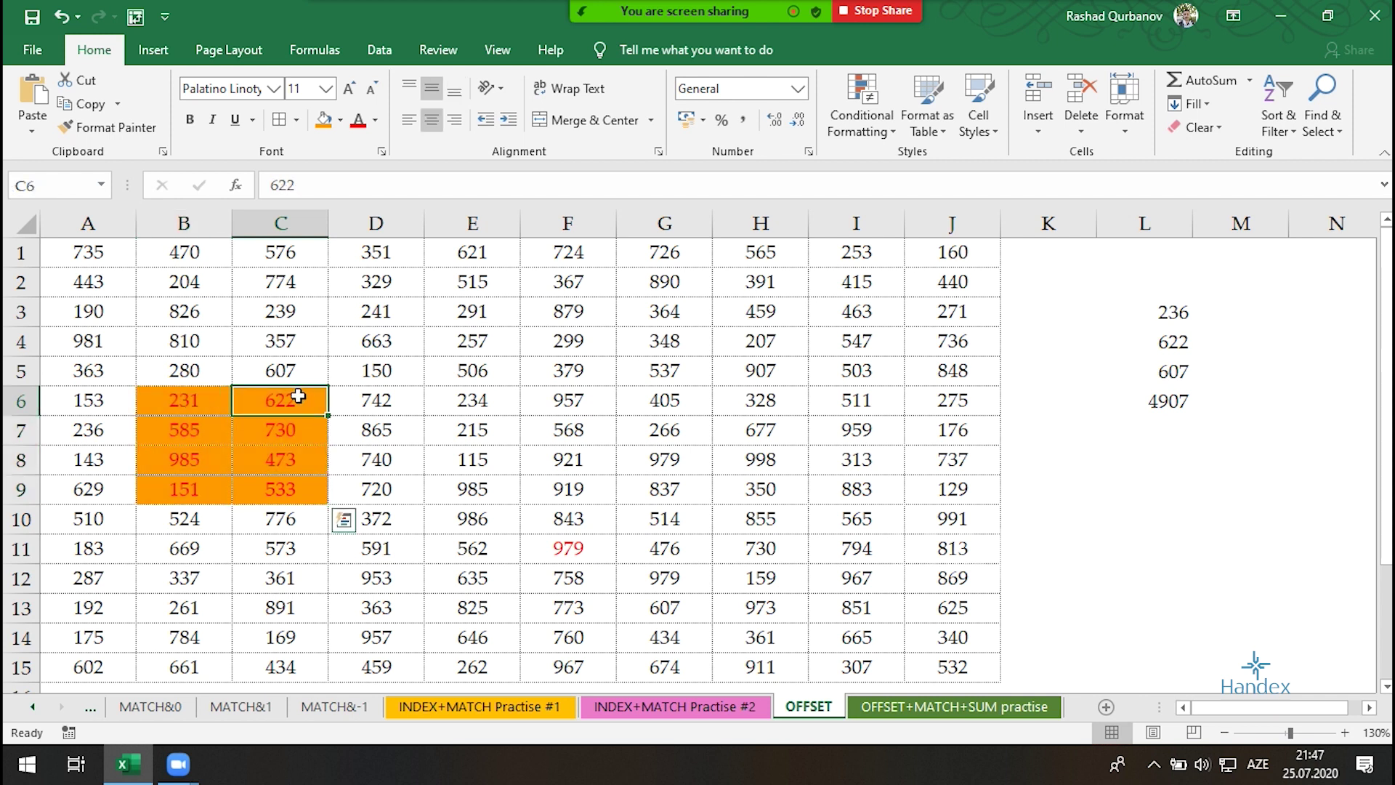
drag(300, 397, 193, 486)
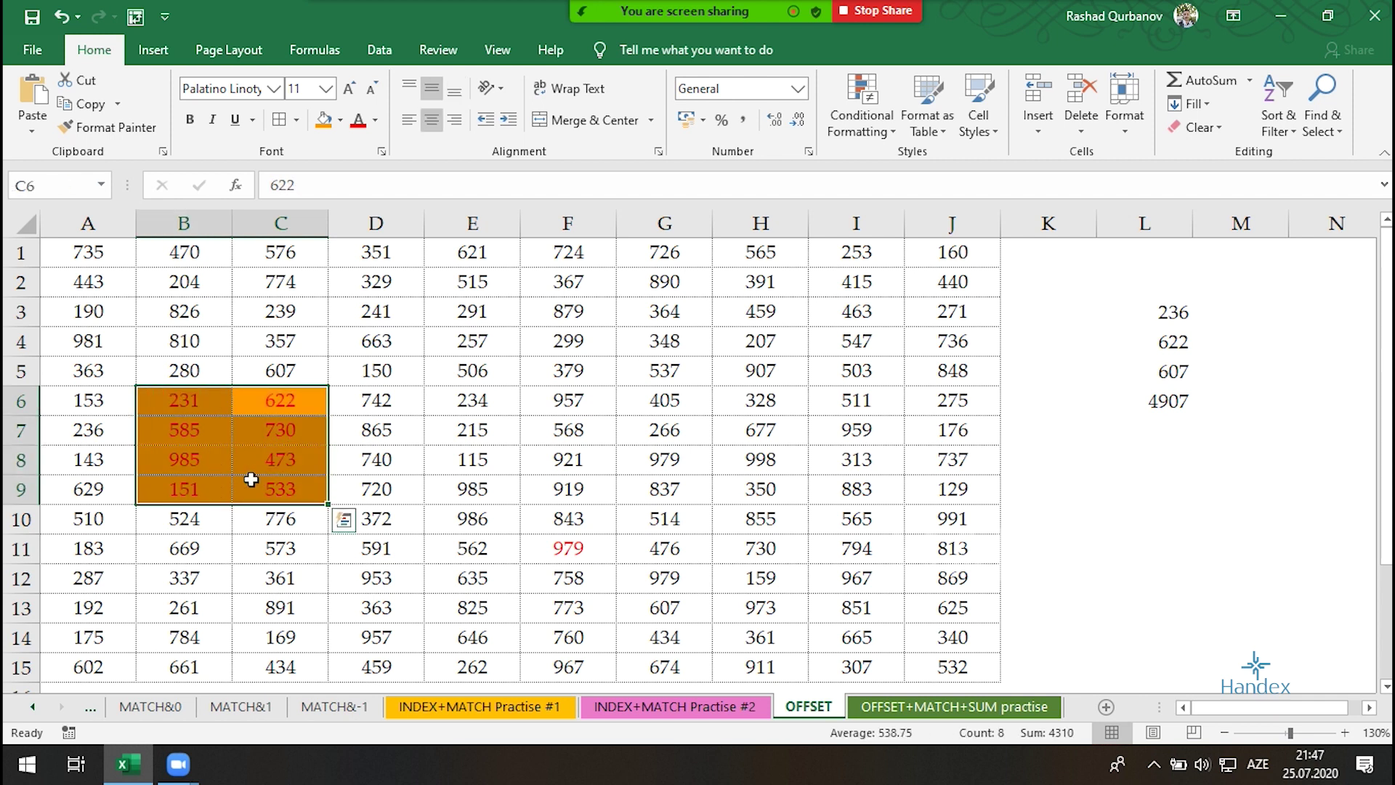
click(204, 405)
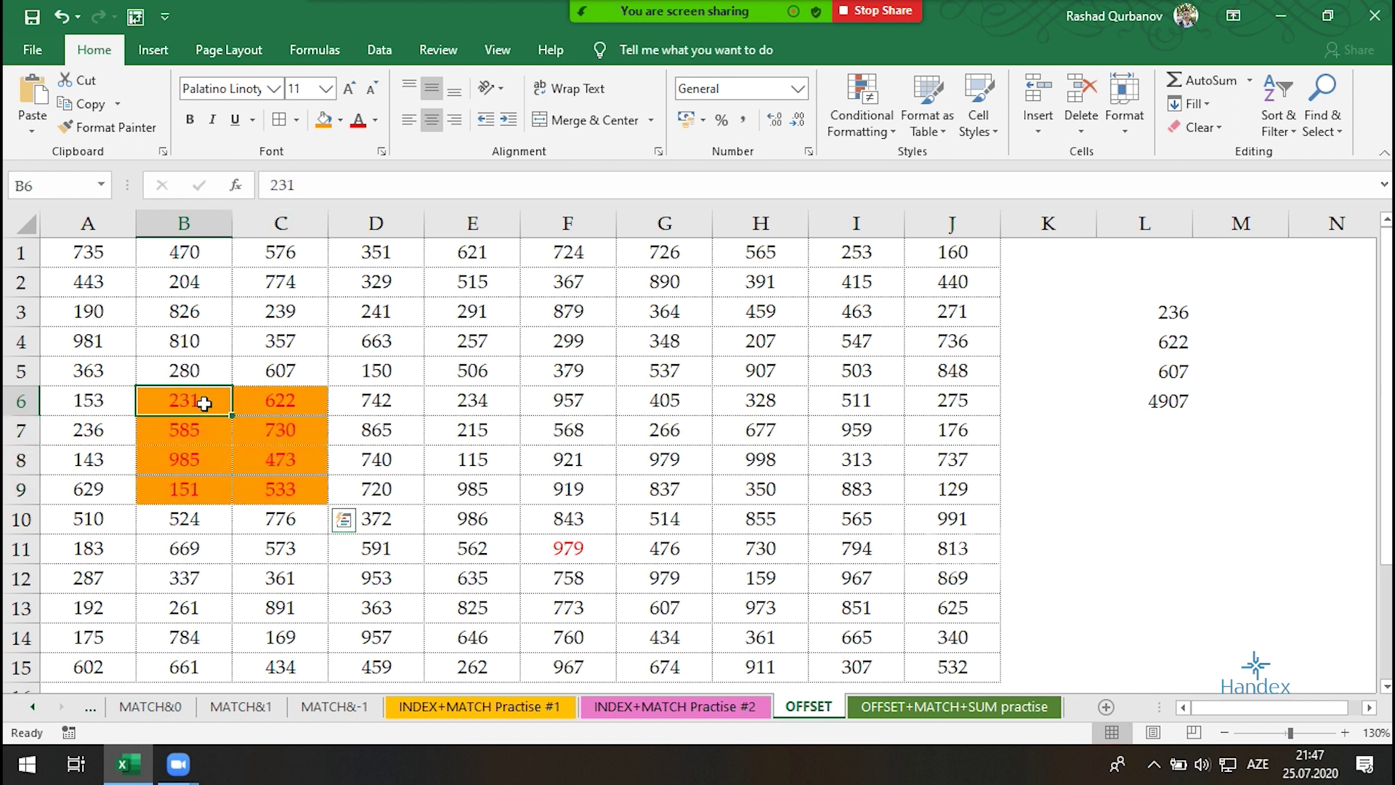
click(1180, 425)
Enter =OFFSET(F11,-5,0) in L7, getting past the too-few-arguments warnings
text(=o)
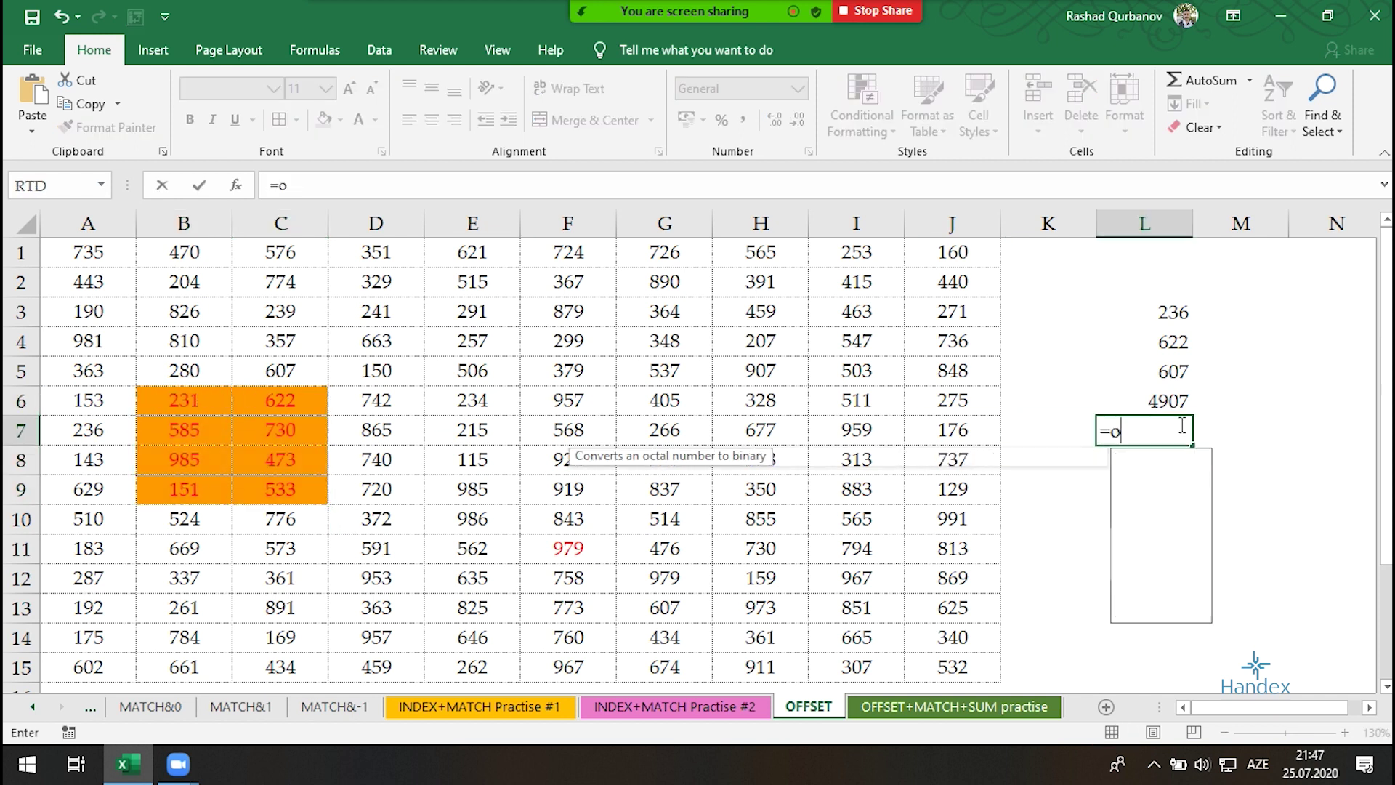
text(ff)
key(Tab)
click(552, 549)
text(,)
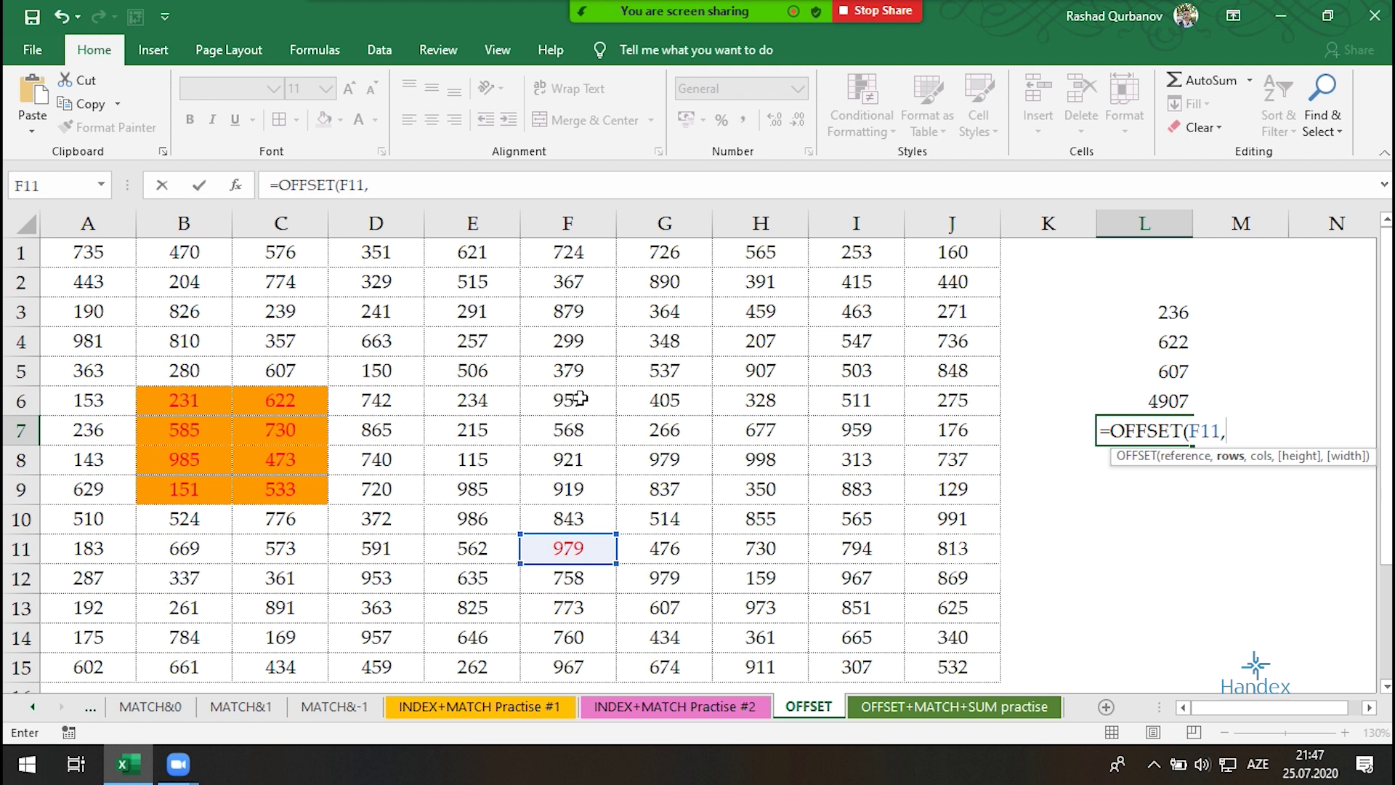
text(-5,)
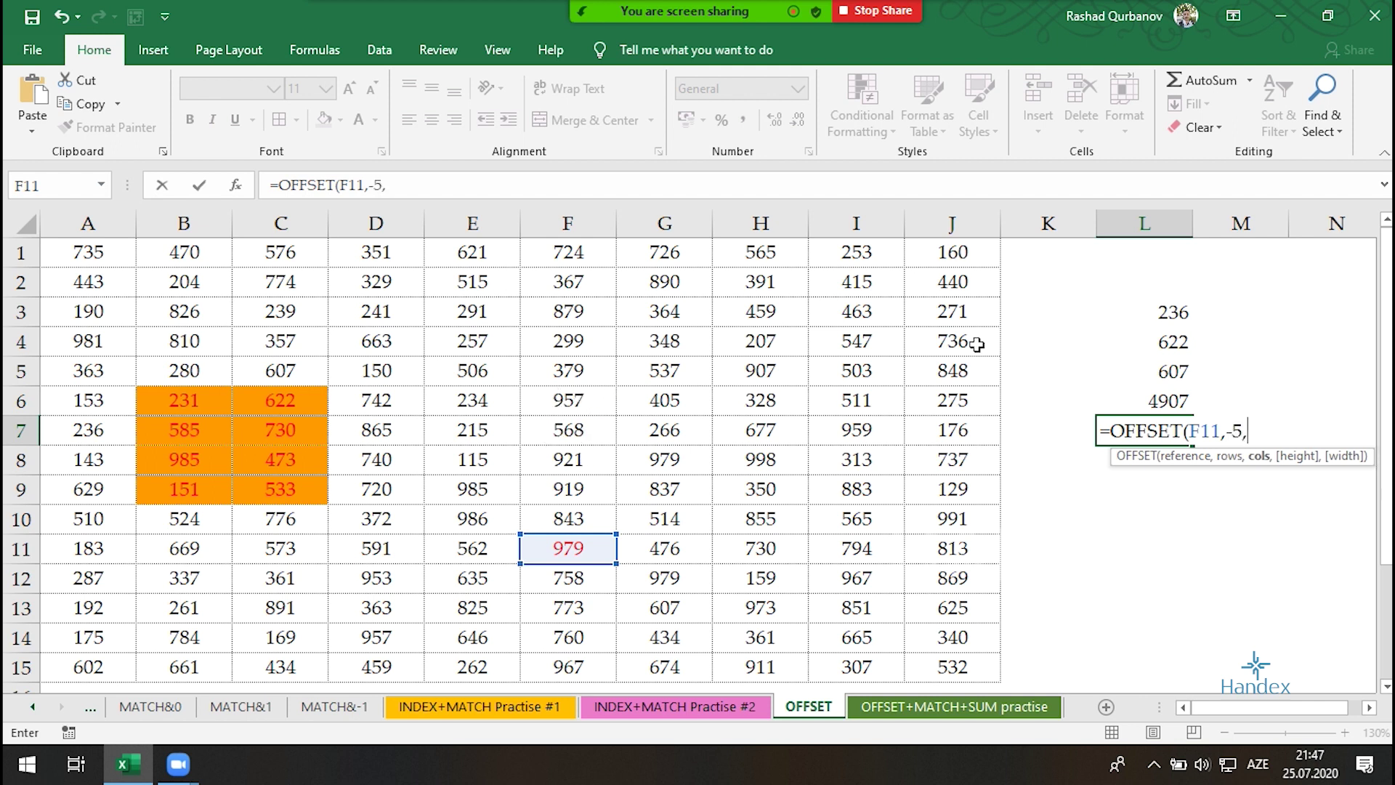
key(BackSpace)
key(Return)
key(Return)
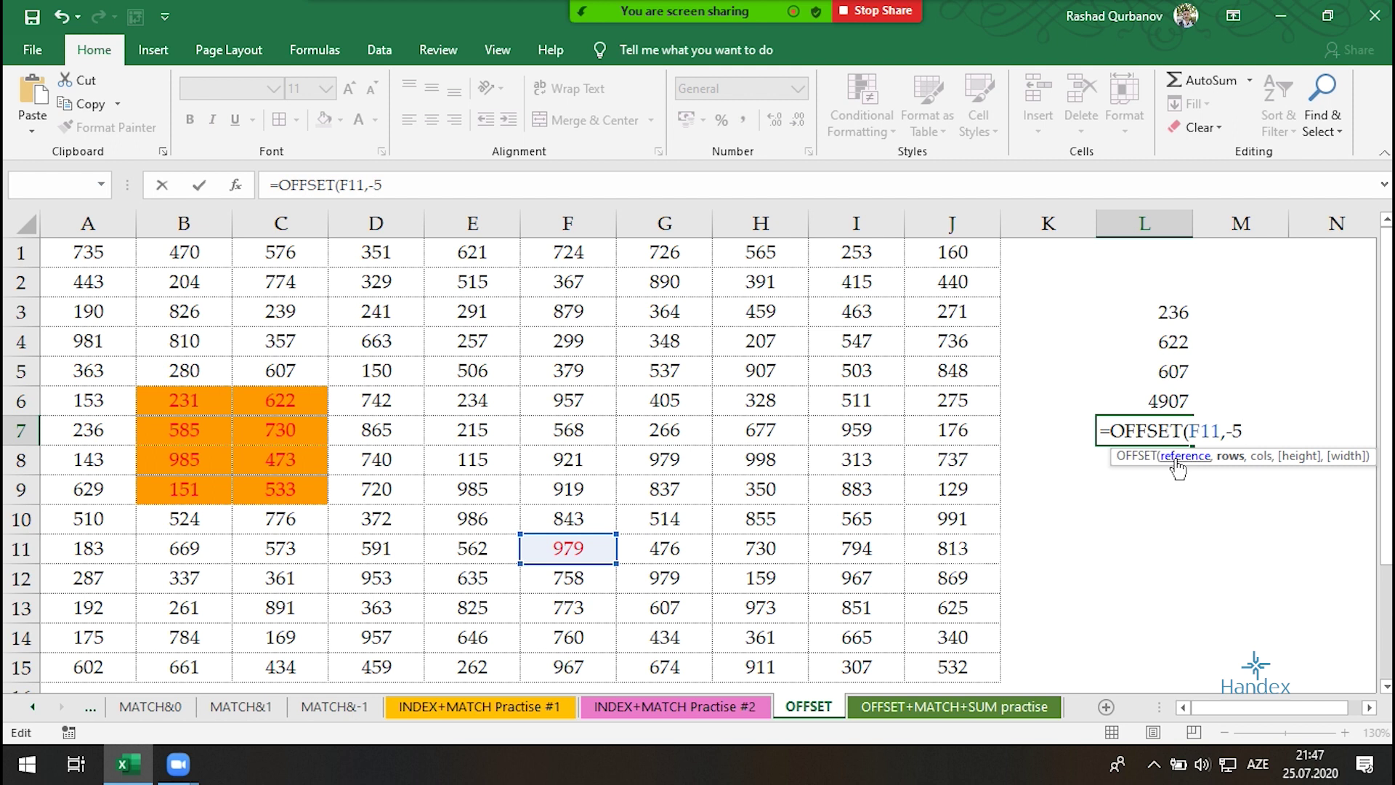
text())
key(Return)
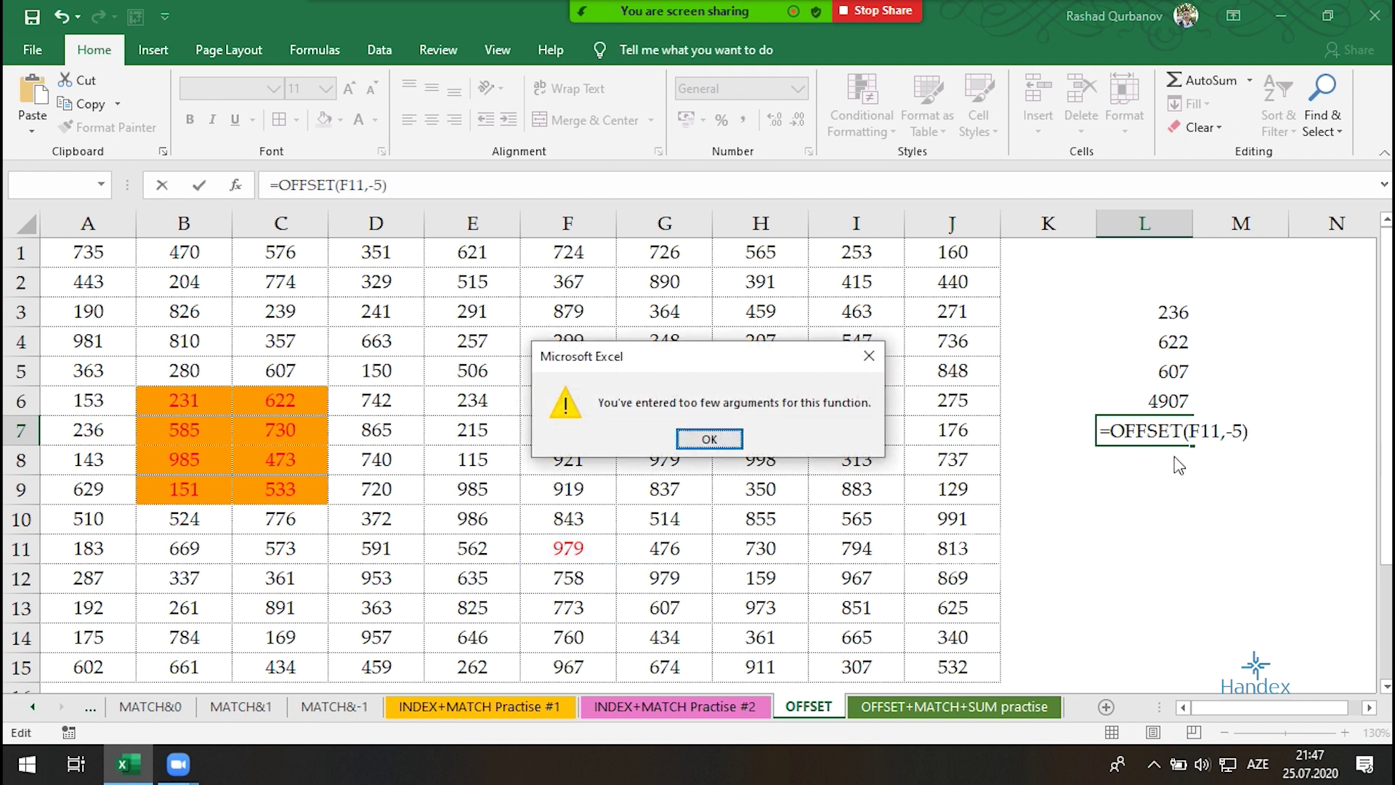
key(Return)
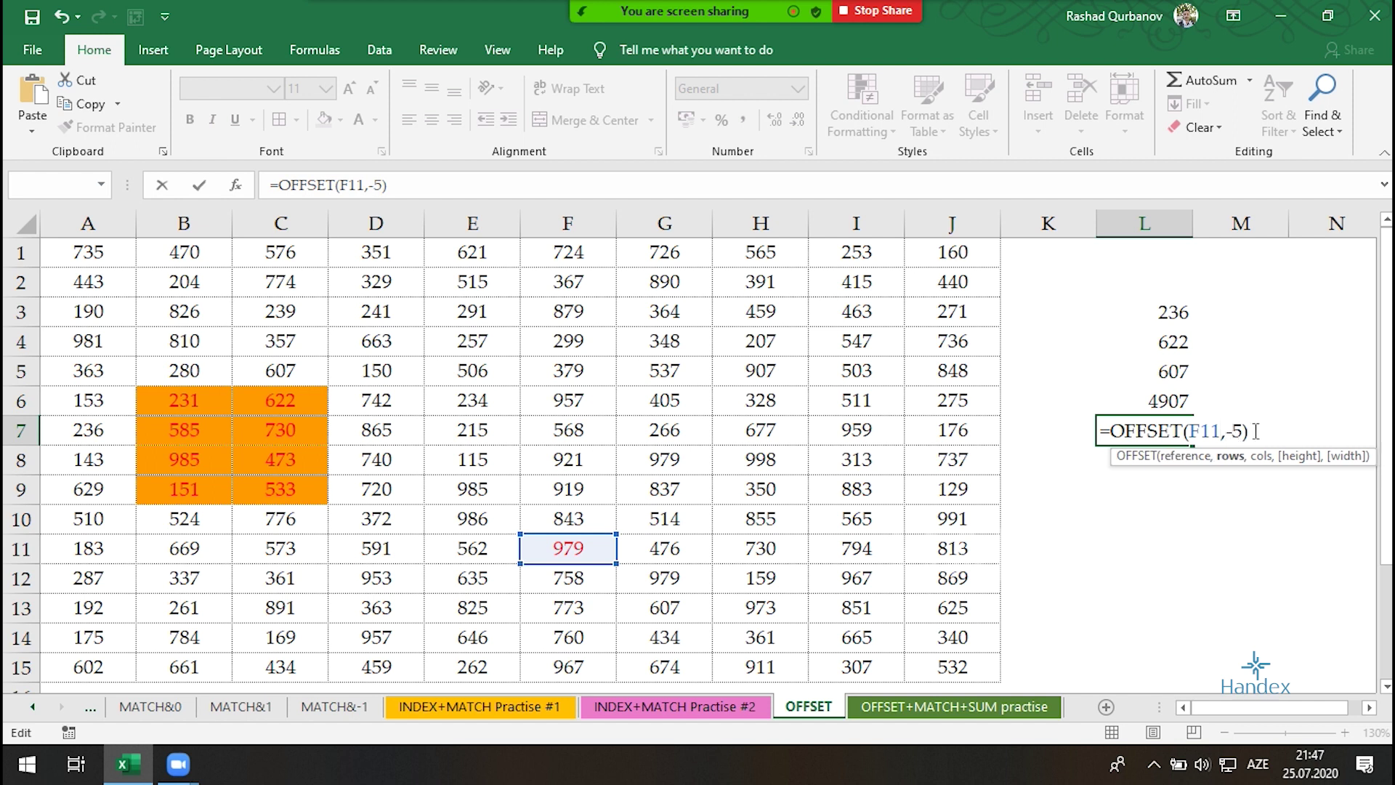
key(Return)
key(Return)
text(,0)
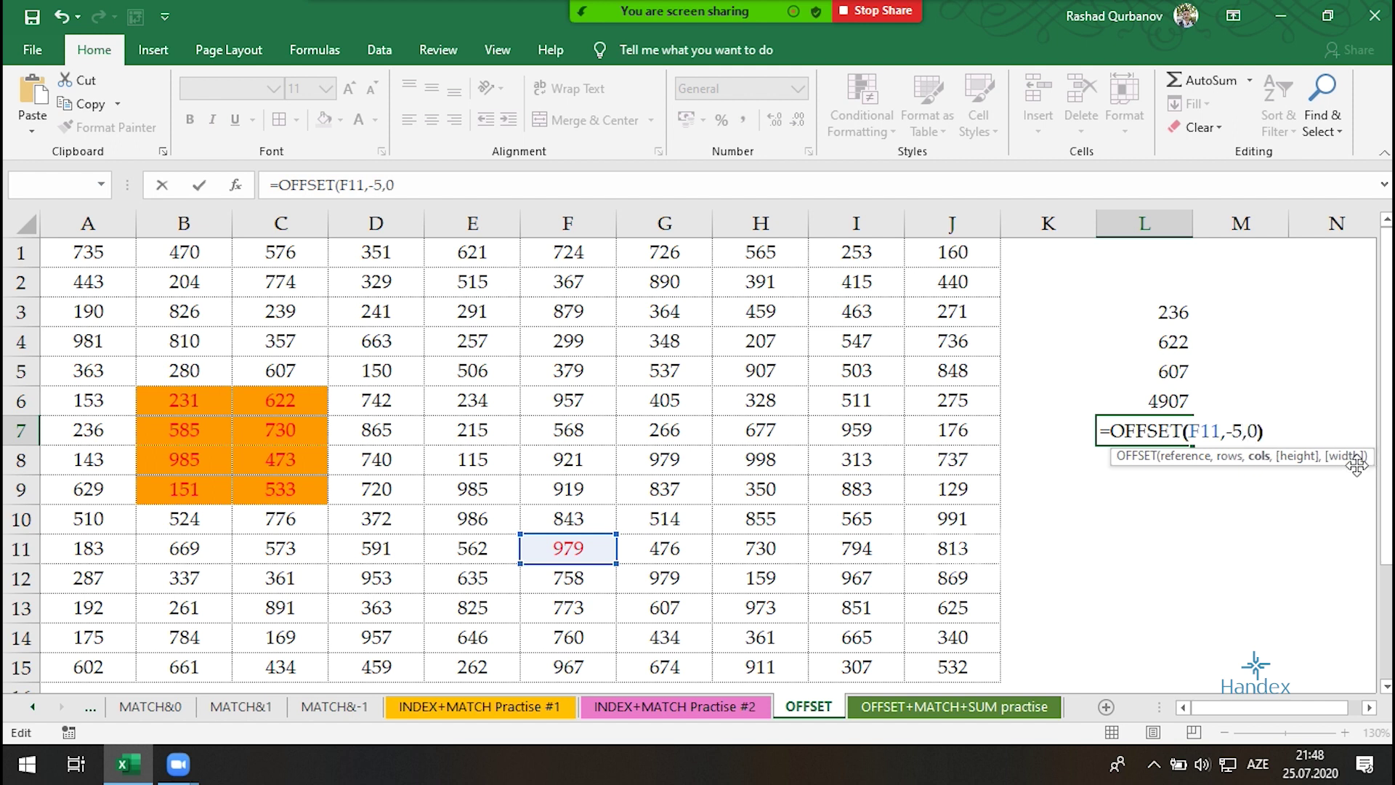
key(Return)
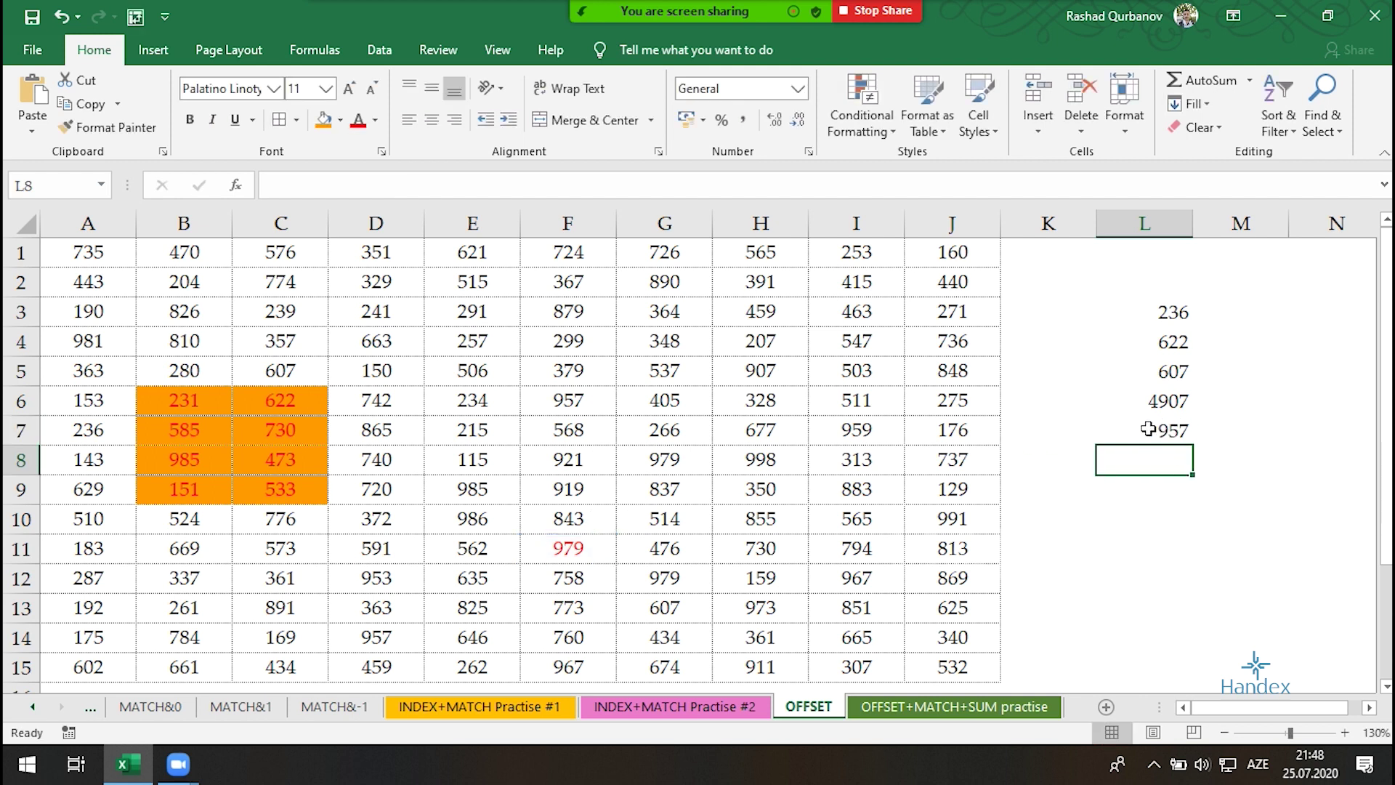
Change the L7 OFFSET columns argument from 0 to -3, giving 622
double_click(1148, 429)
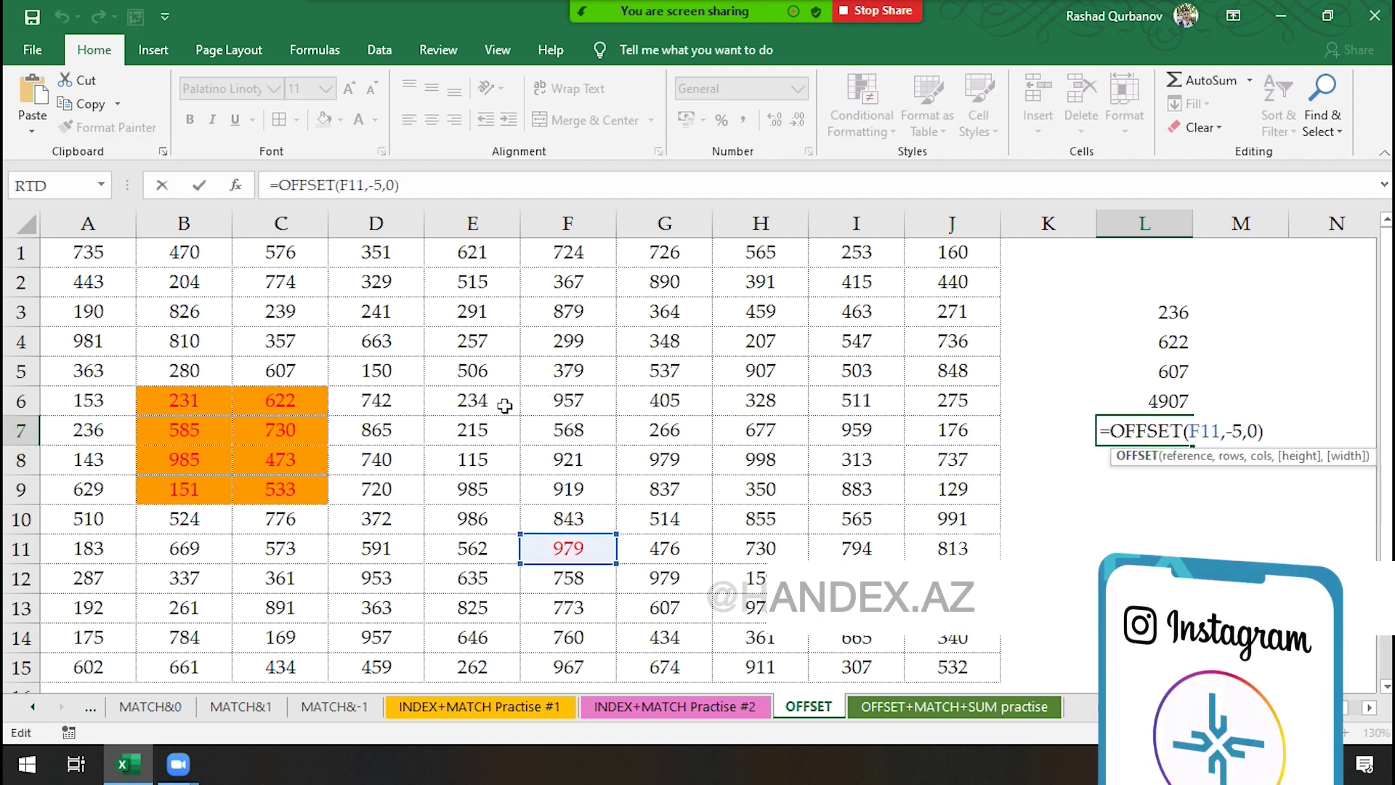
key(Escape)
key(ctrl+bracketleft)
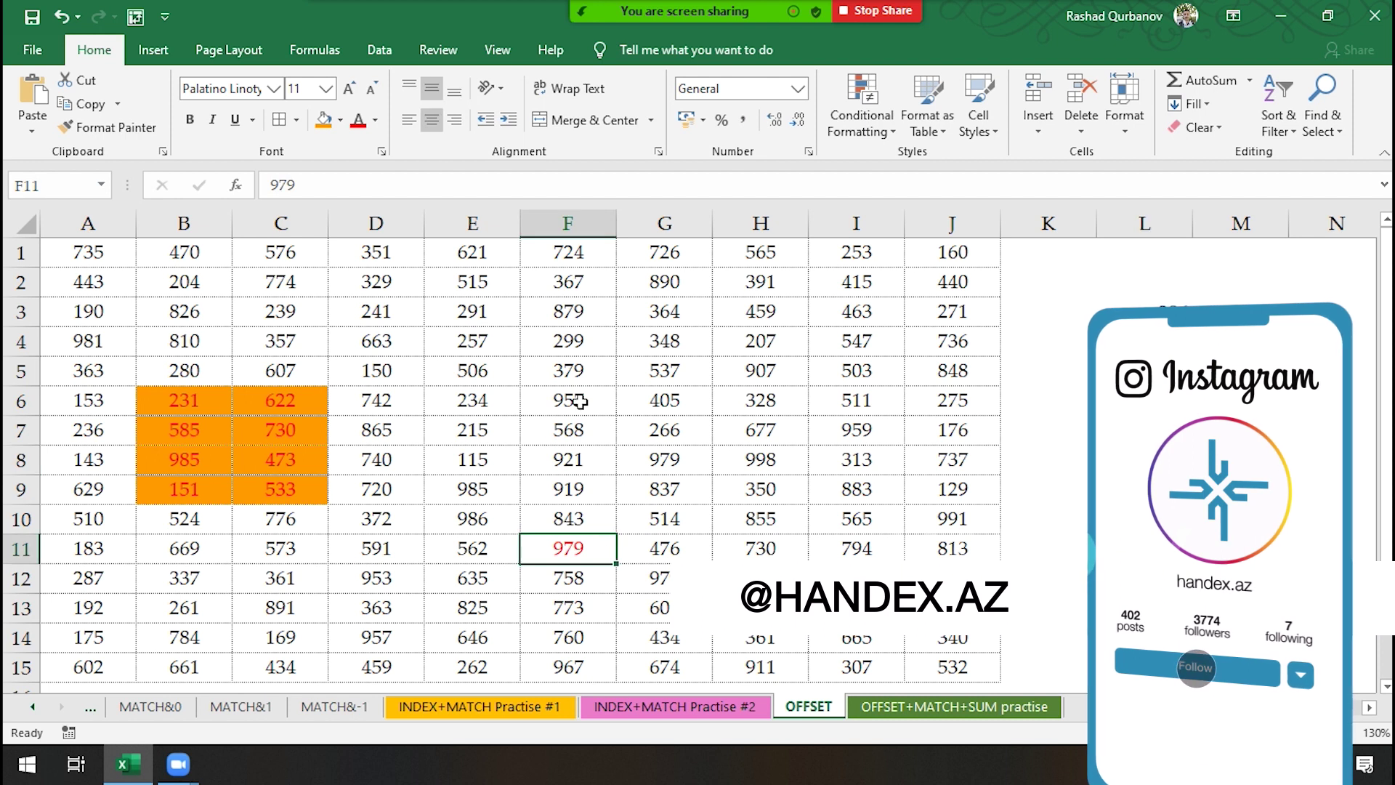
double_click(1144, 429)
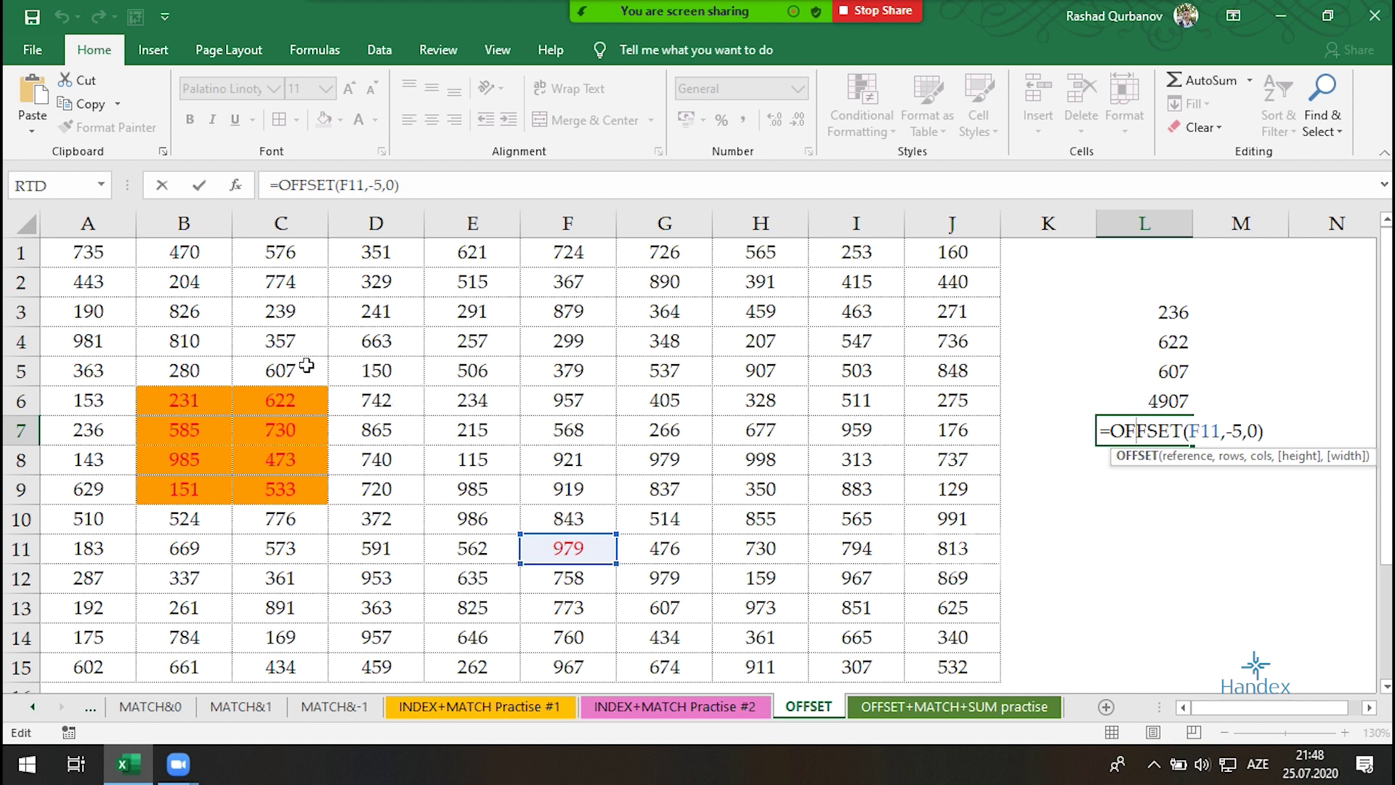
click(1253, 434)
key(BackSpace)
text(-3)
key(Return)
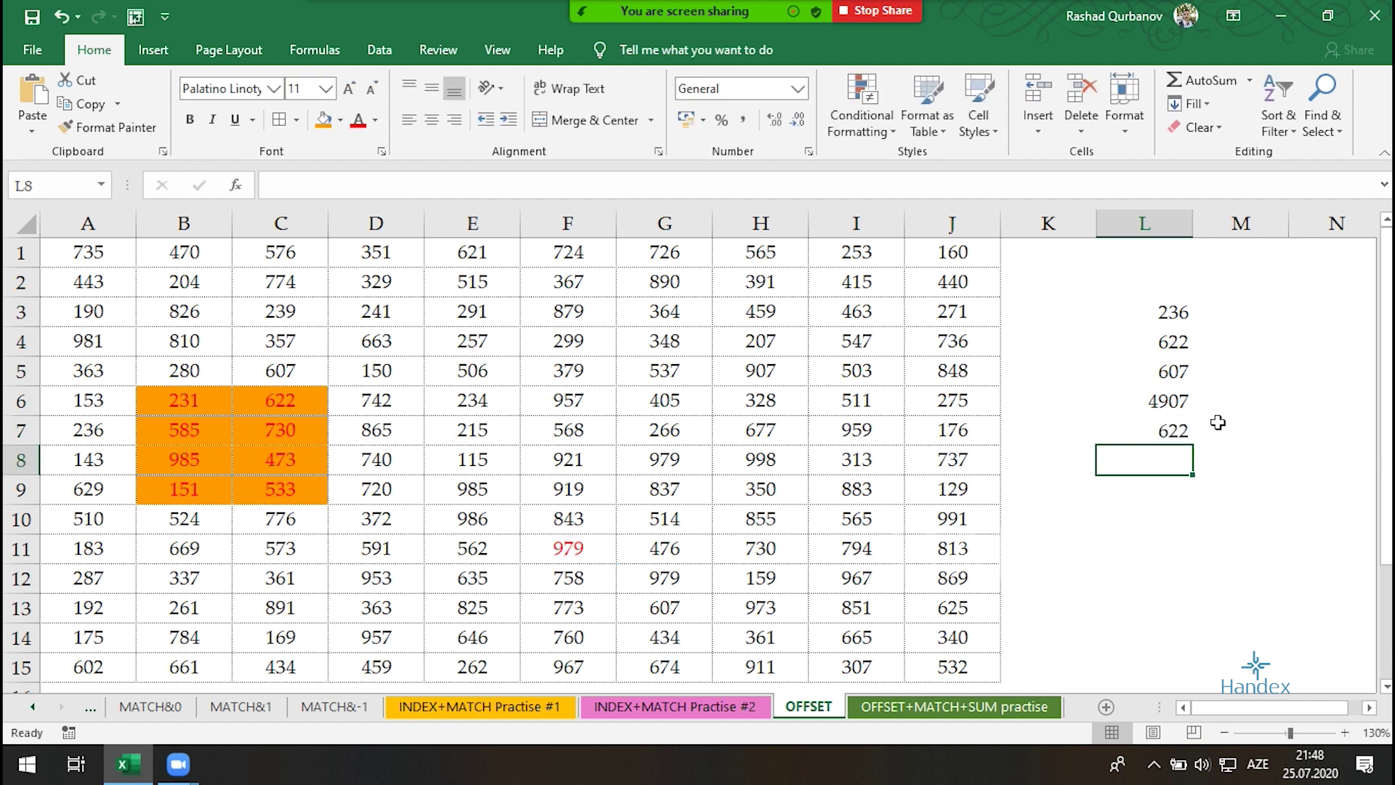
Add height 4 and width -2 to the L7 OFFSET, which returns #VALUE!
click(1157, 420)
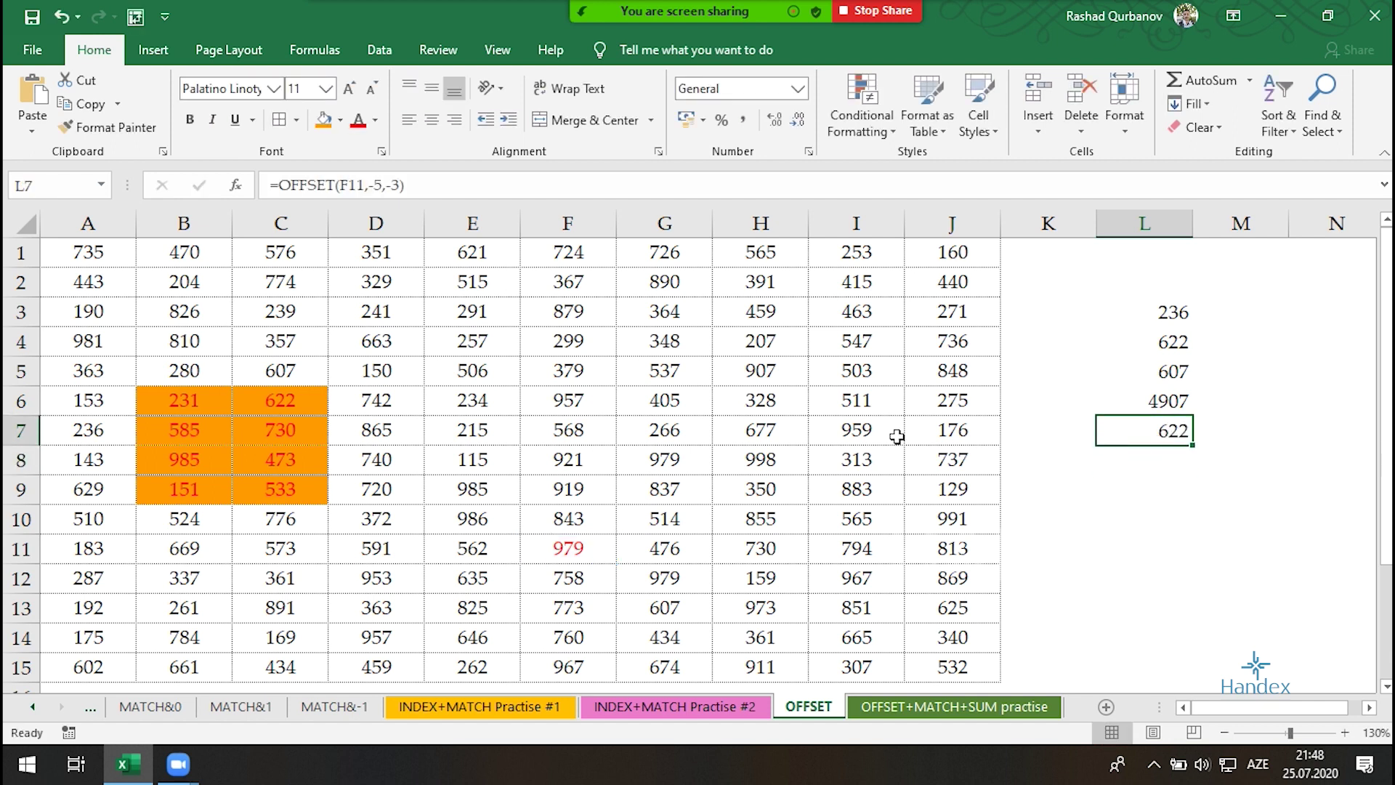
double_click(1157, 429)
click(1271, 431)
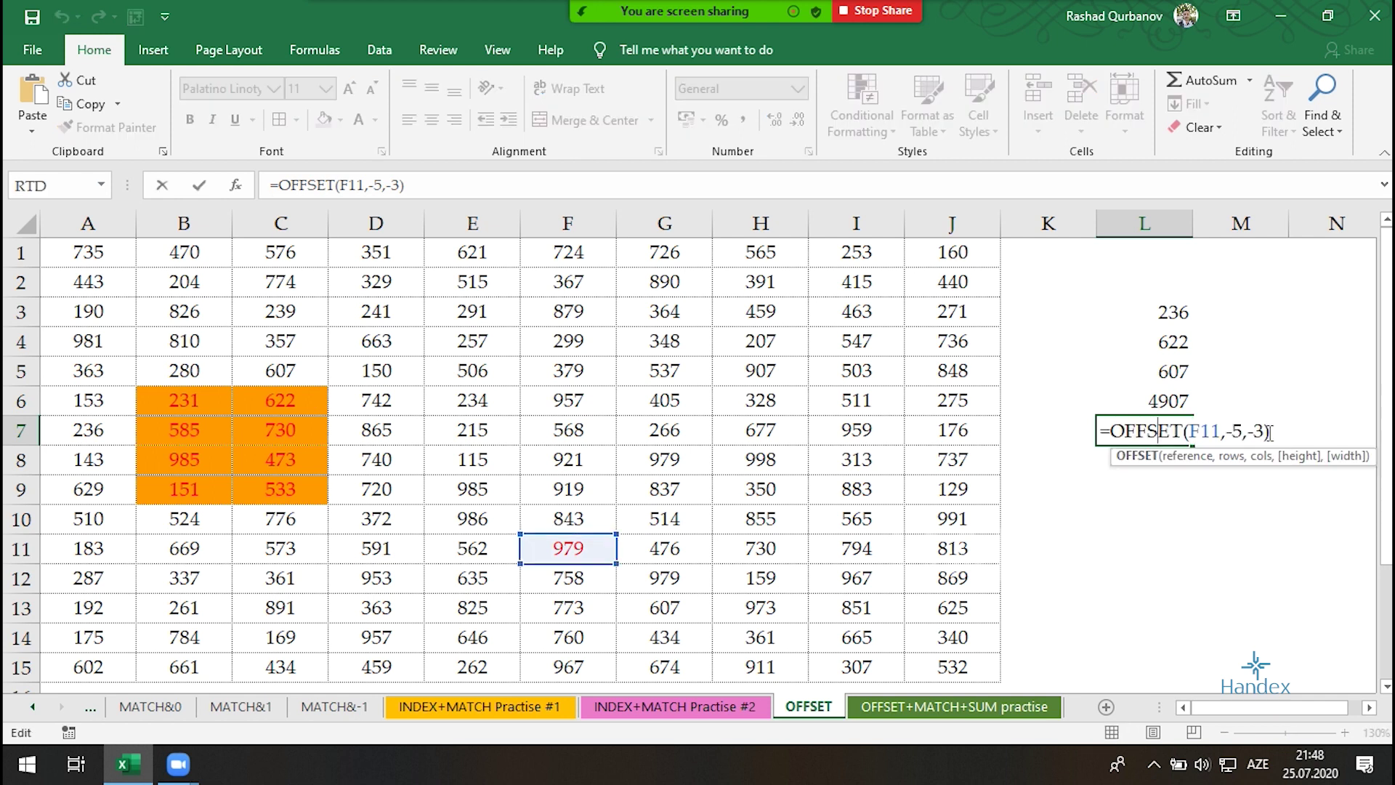
key(BackSpace)
text(,)
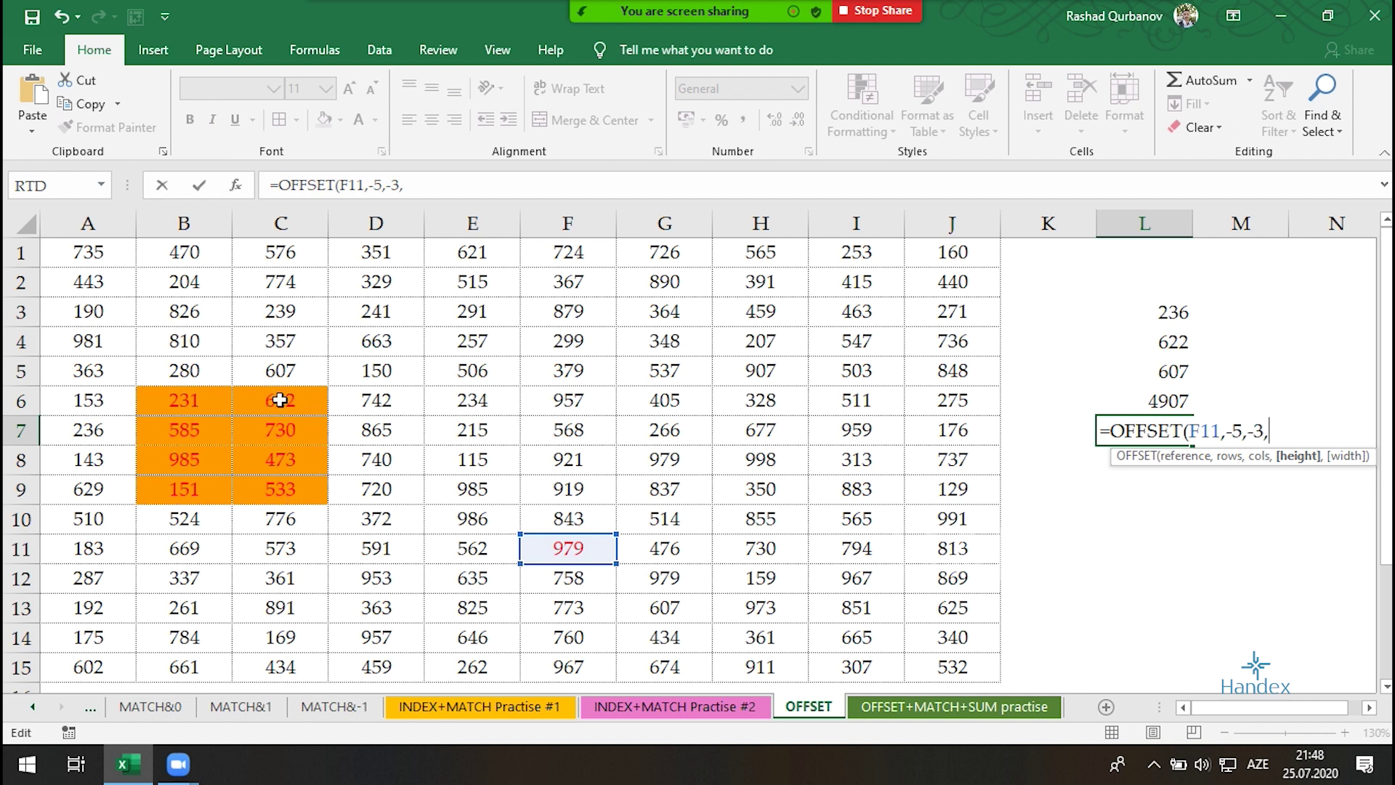
text(4,)
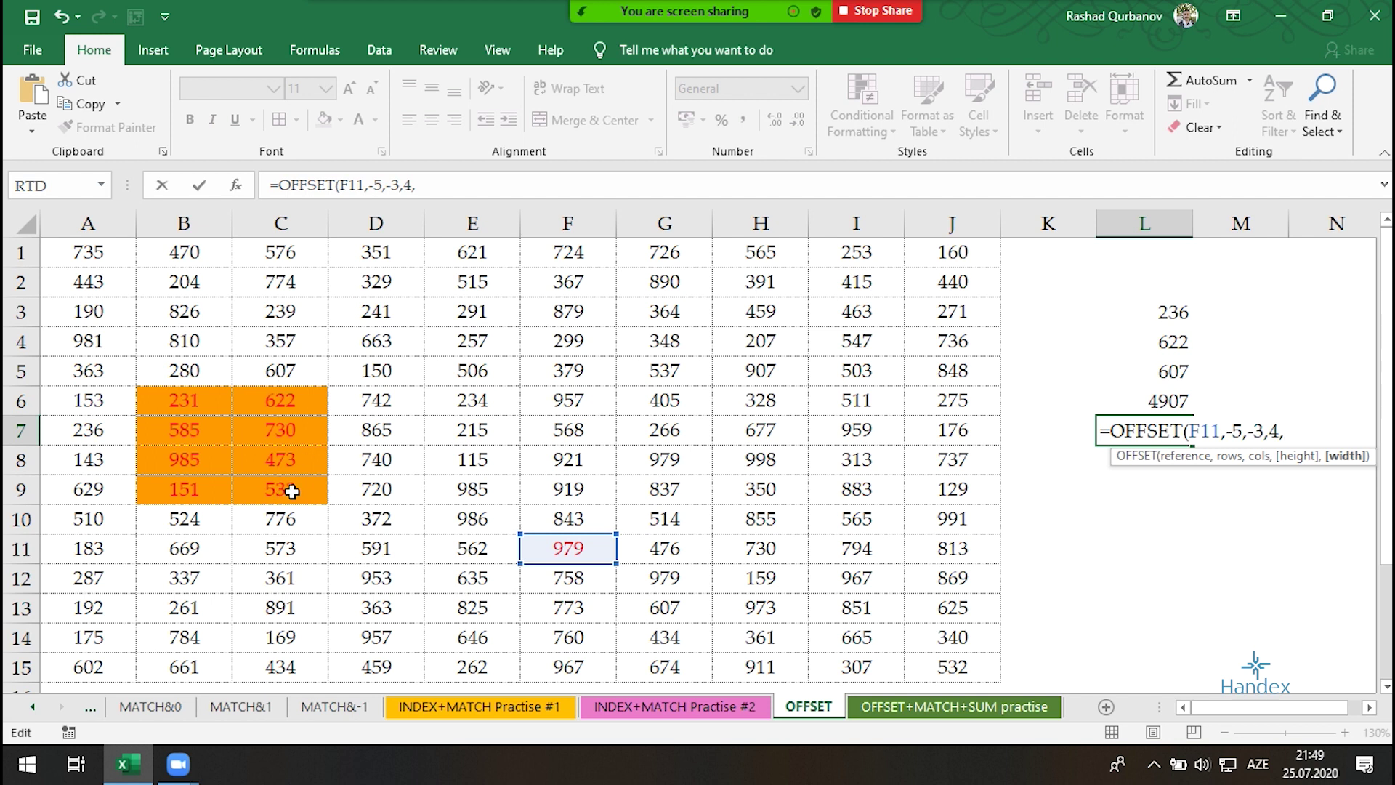
text(2)
key(Return)
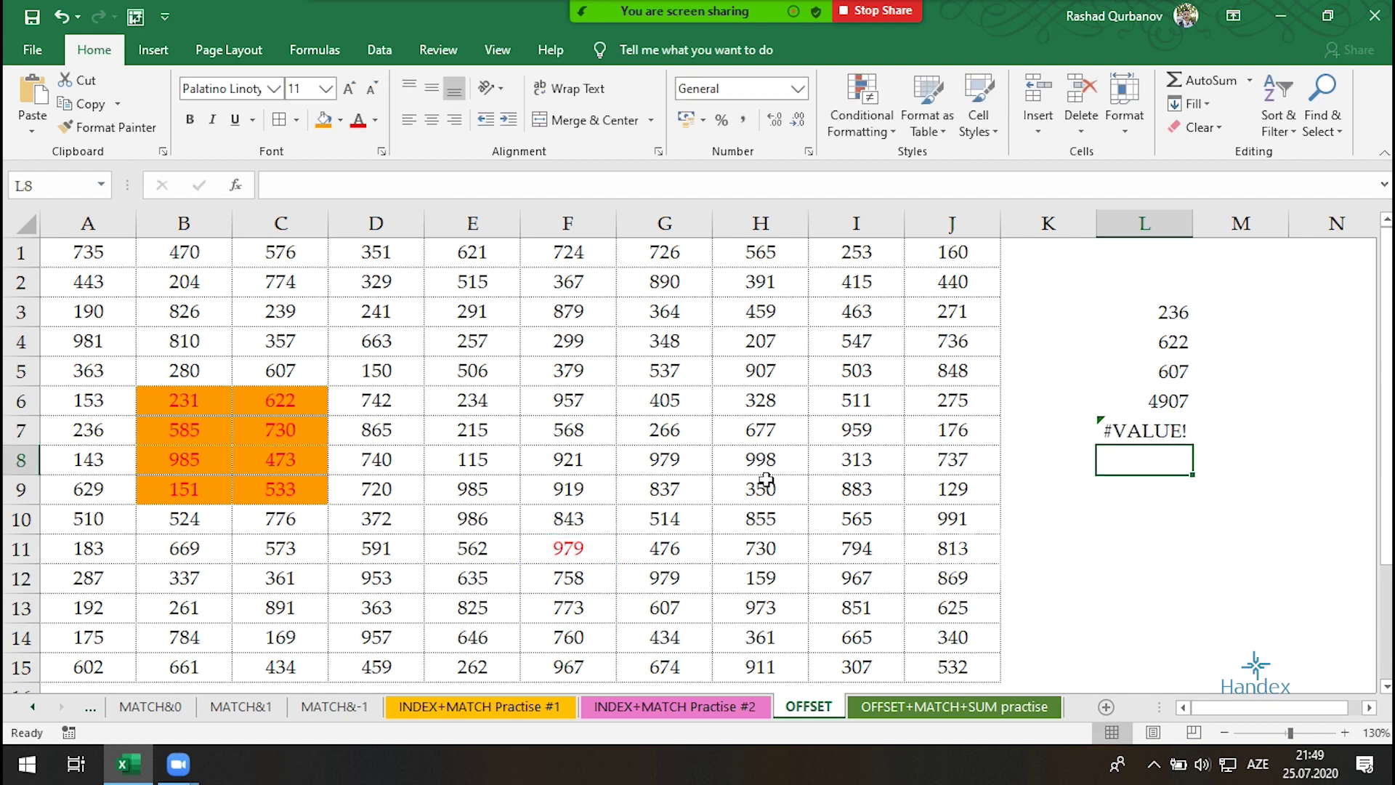
Wrap the L7 formula as =SUM(OFFSET(F11,-5,-3,4,-2)), returning 4310
click(1102, 436)
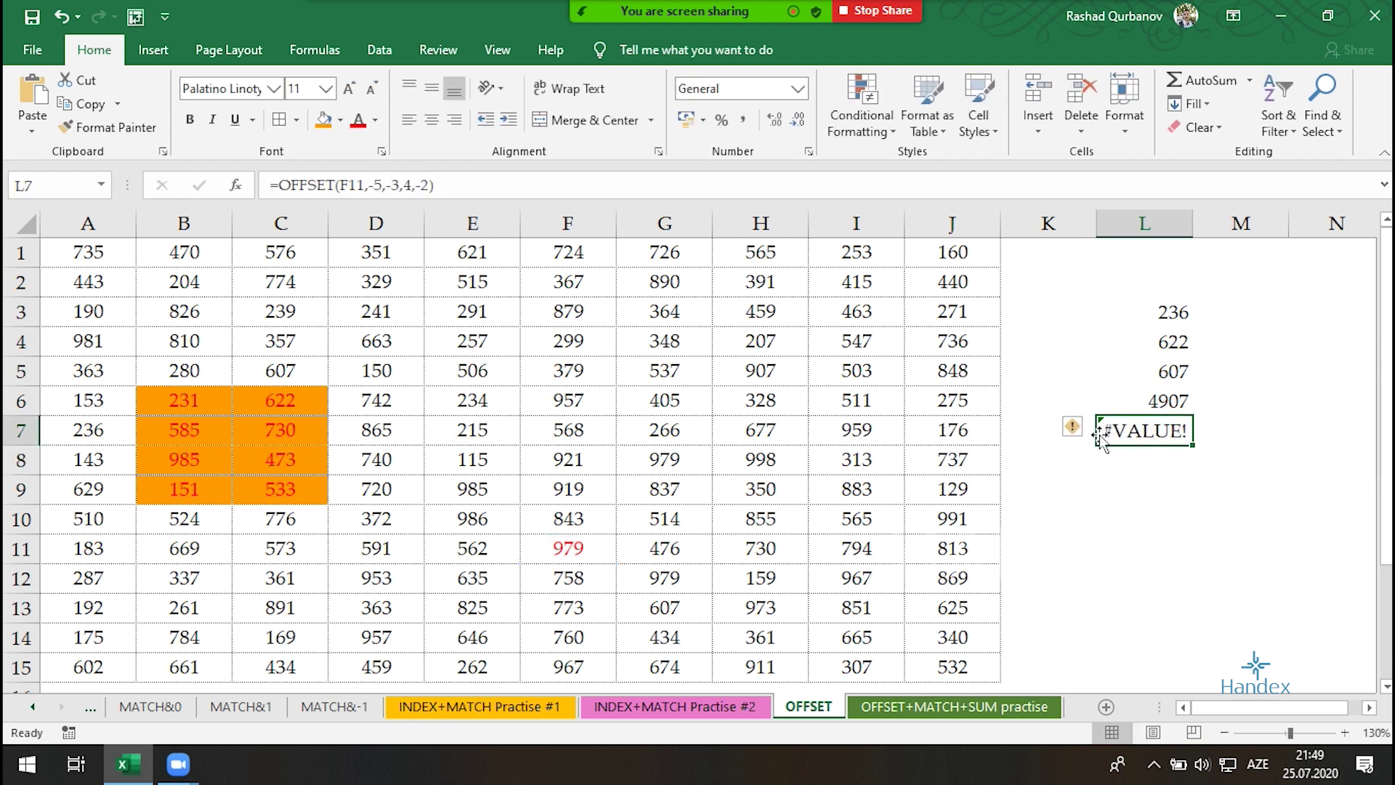
click(277, 185)
text(sum)
key(Tab)
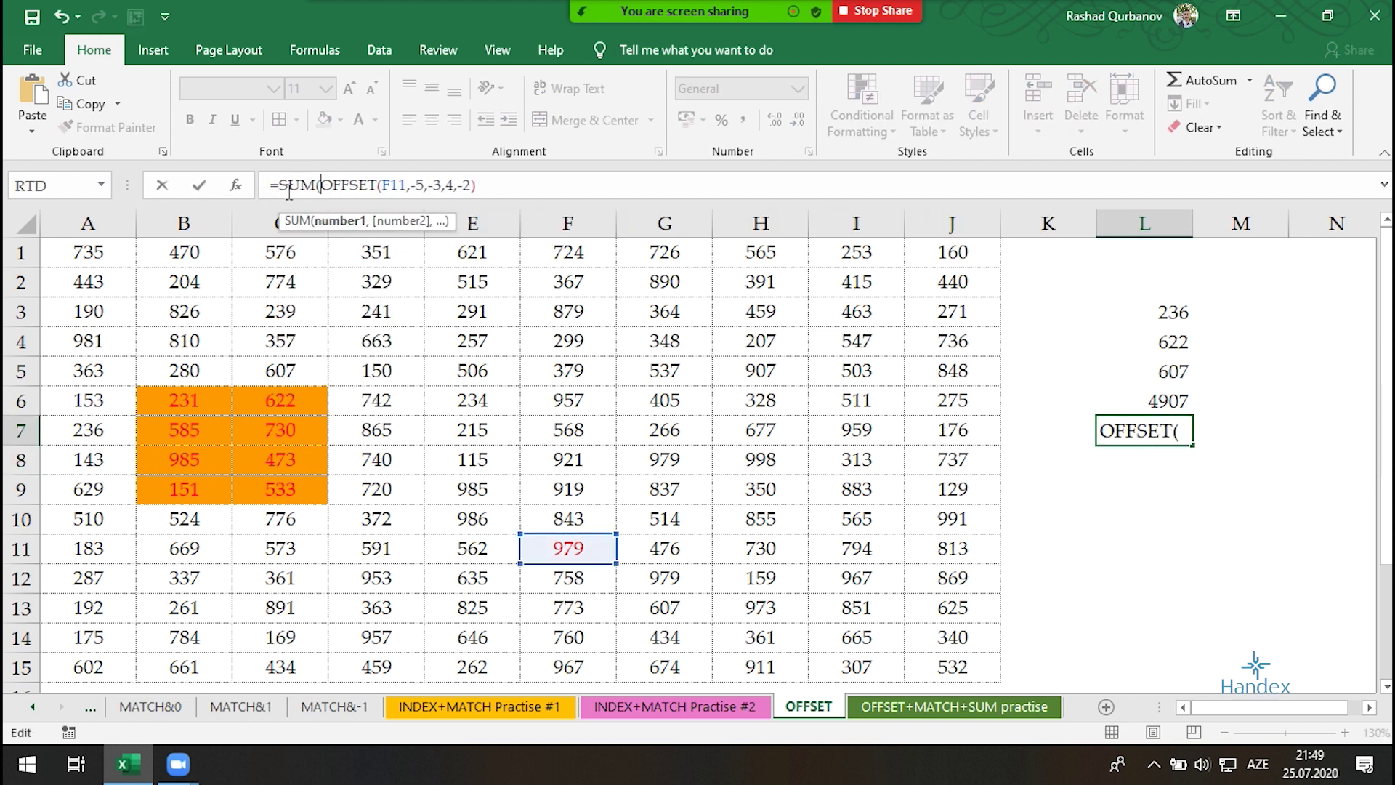
click(531, 182)
text())
key(Return)
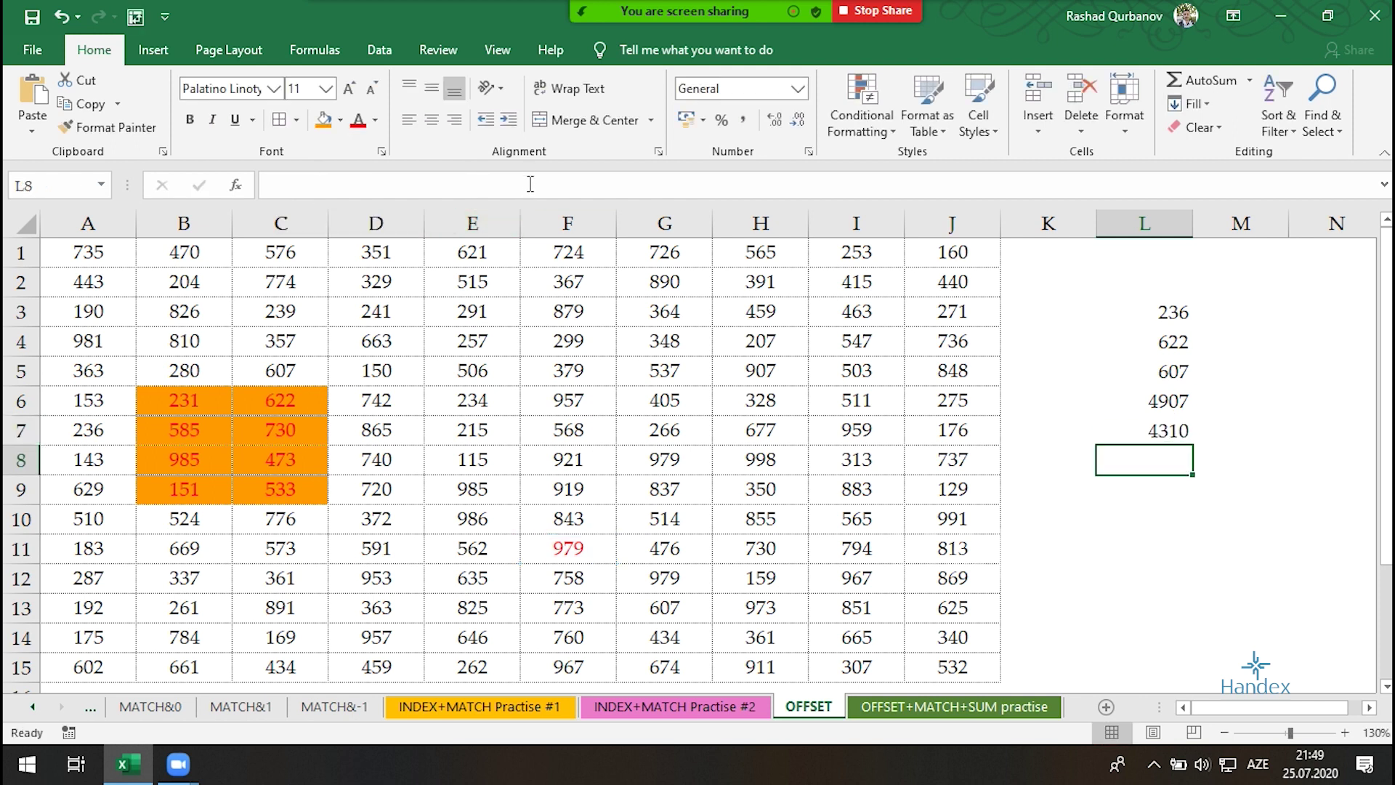
Select L7 and then B6:C9 to confirm both total 4310
click(1157, 429)
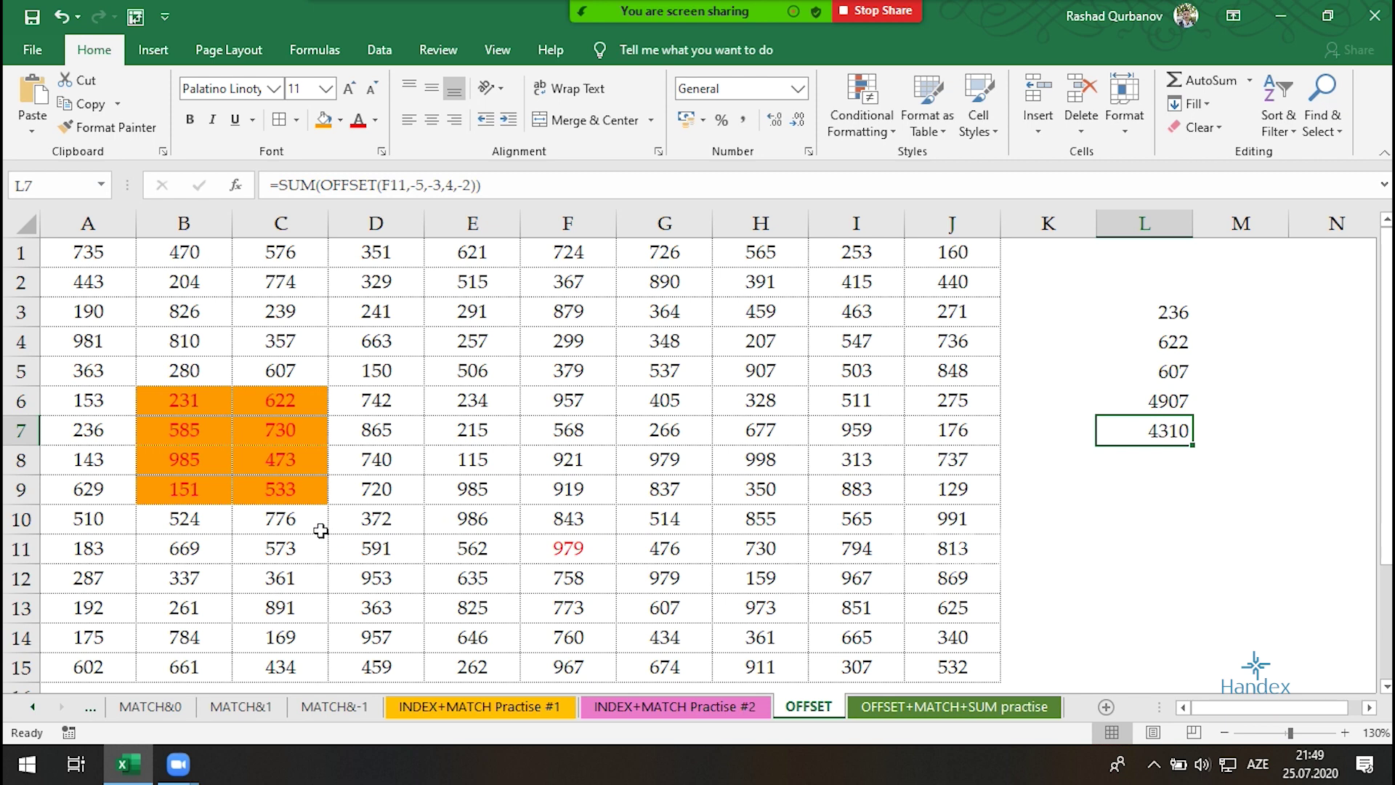
drag(301, 498, 177, 394)
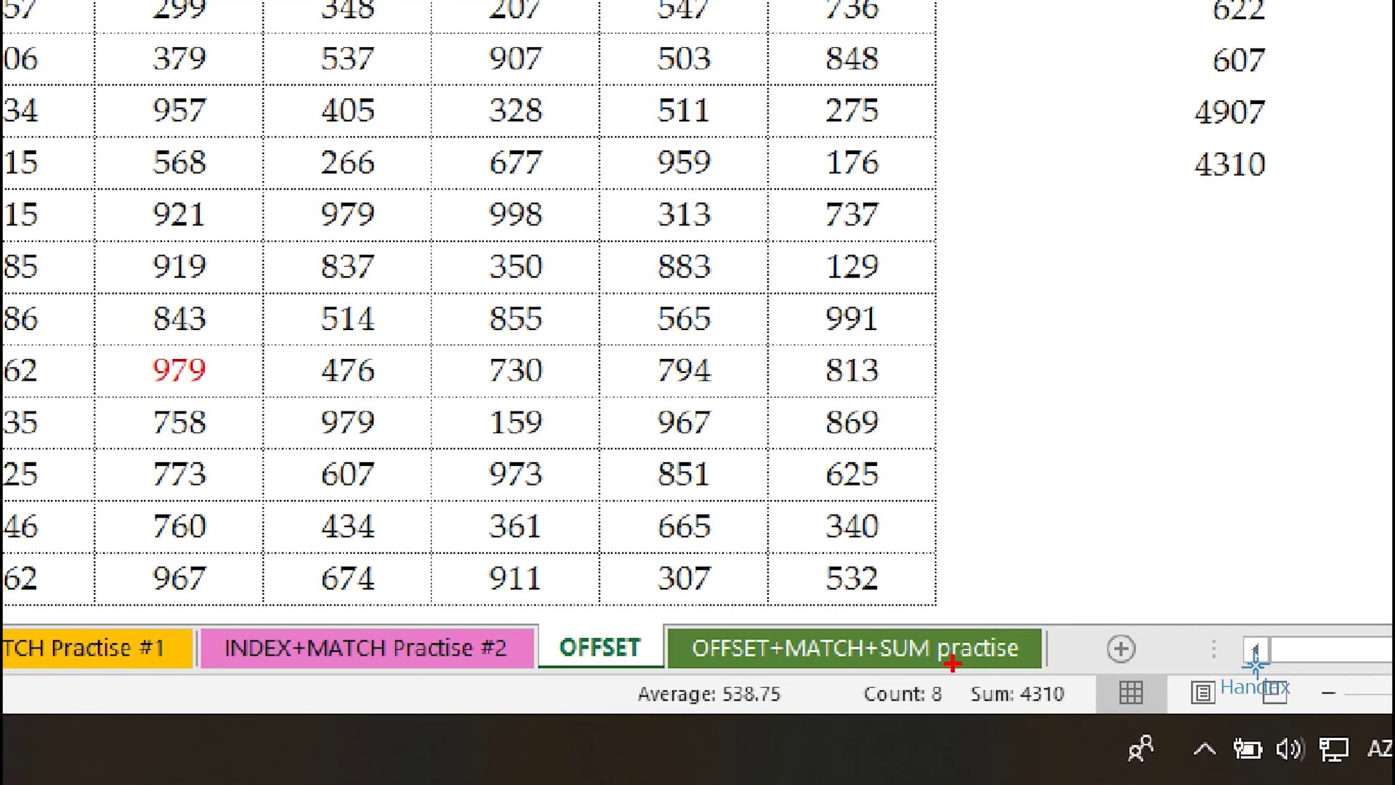
drag(952, 663, 1113, 721)
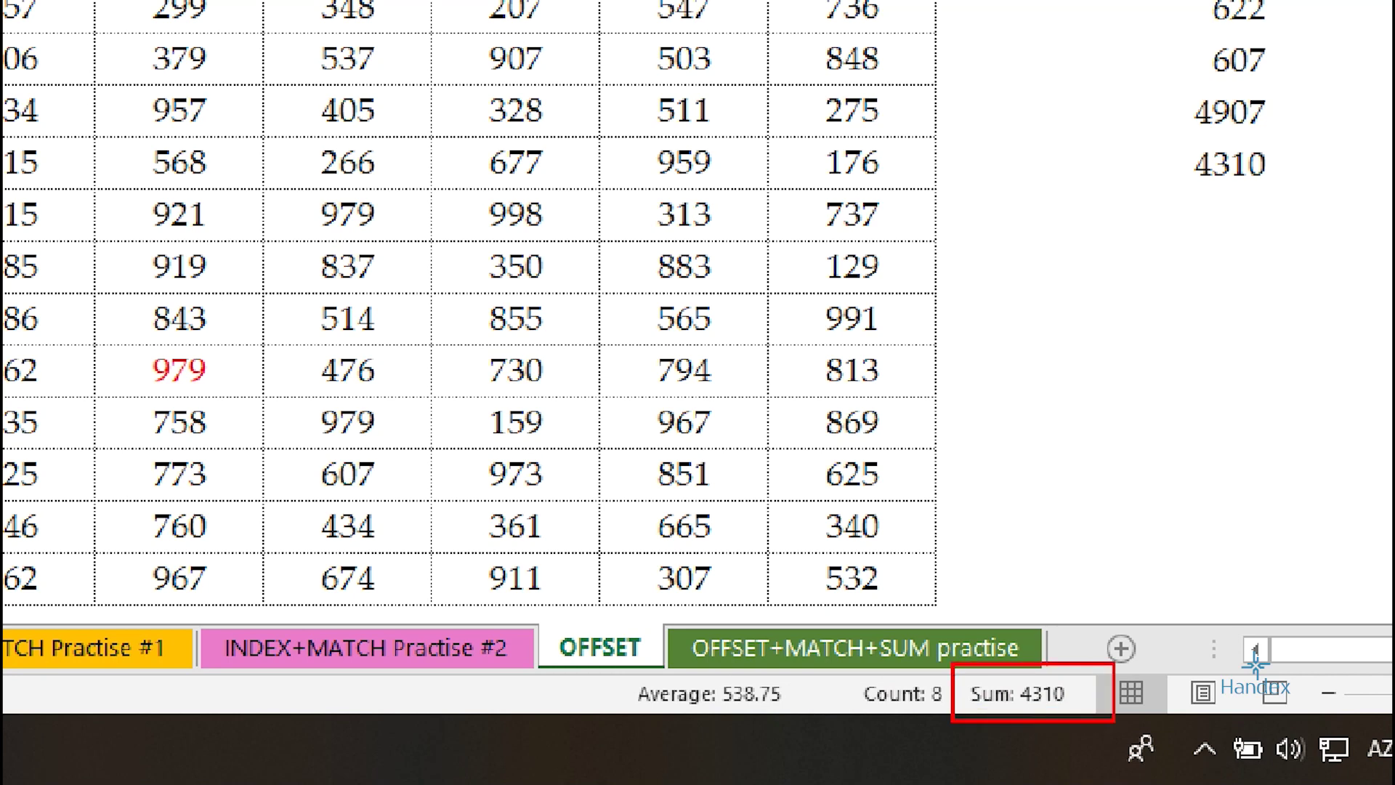